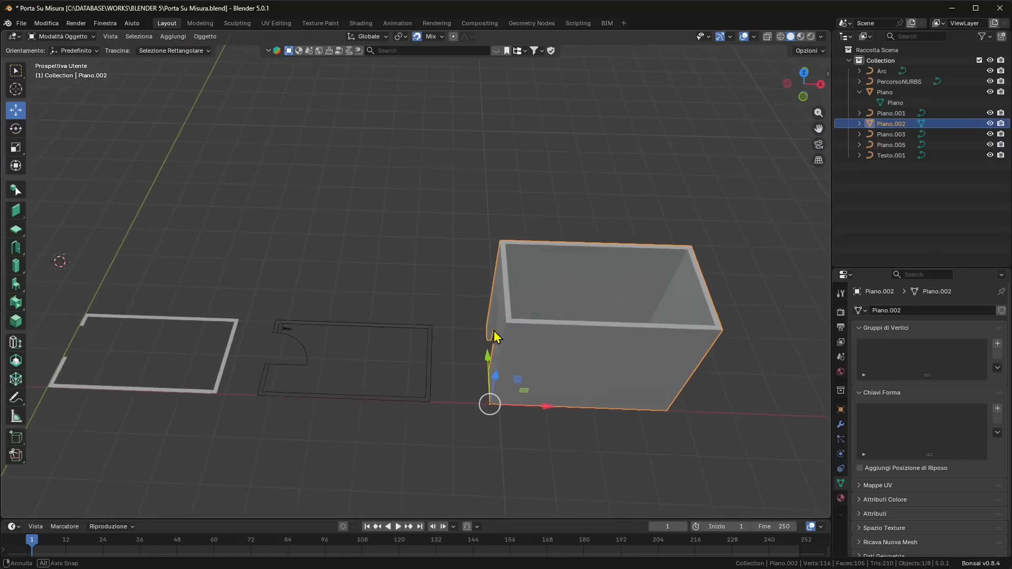
- Examine the flat wall outline, the floor-plan lines and the extruded room with its door opening from several angles
left_click_drag(526, 289, 352, 379)
left_click(336, 341)
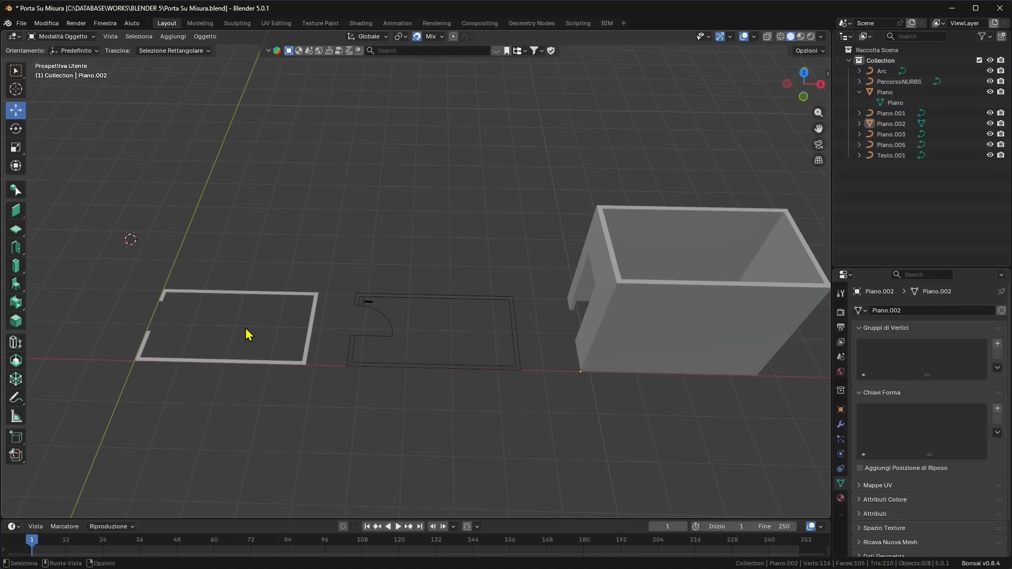
middle_click_drag(201, 320, 255, 313)
left_click(646, 284)
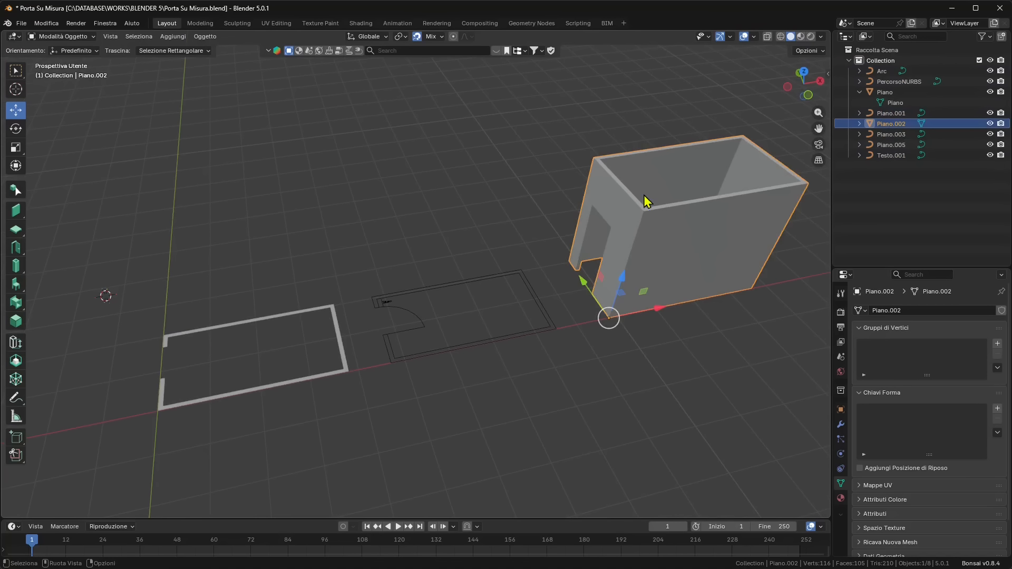
left_click(305, 298)
left_click(270, 318)
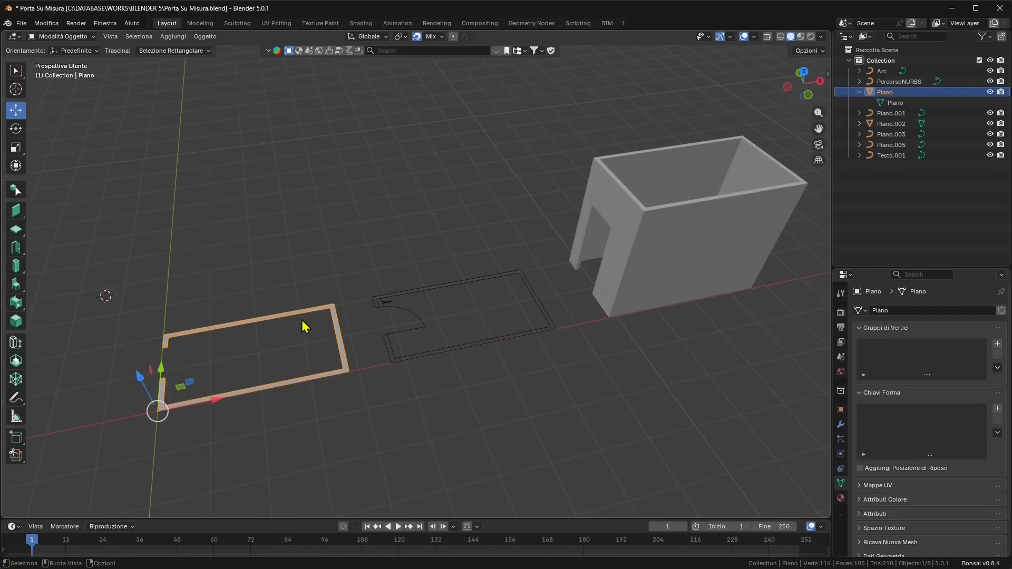
left_click(386, 231)
middle_click_drag(687, 293, 541, 337, "shift")
middle_click_drag(486, 221, 520, 199)
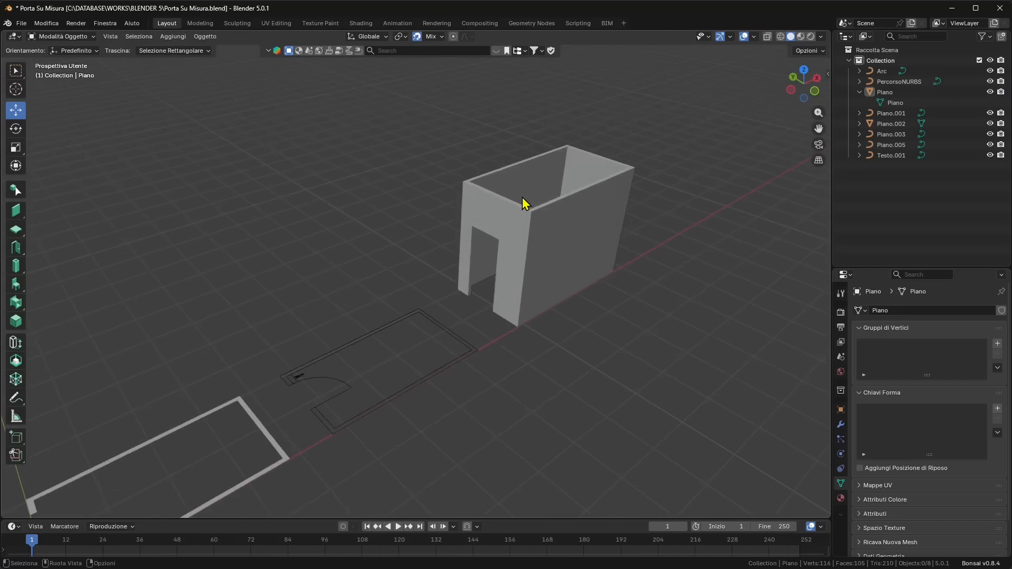
scroll(519, 203, "up", 4)
middle_click_drag(516, 238, 459, 276, "shift")
left_click(472, 215)
middle_click_drag(472, 215, 512, 265)
scroll(558, 228, "up", 3)
scroll(537, 240, "down", 3)
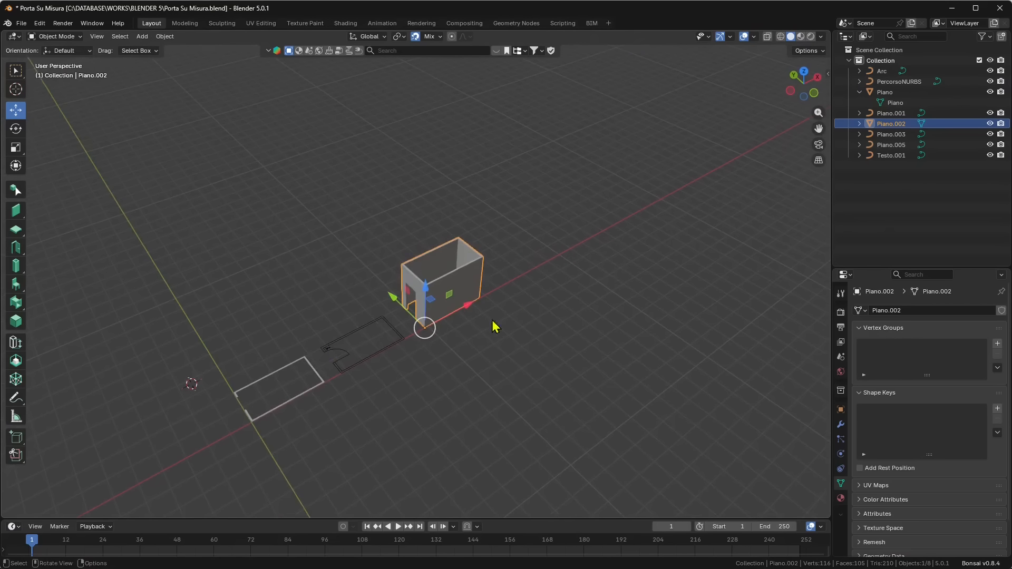
- Select the flat wall outline Piano, enter Edit Mode and extrude its faces upward by 3 m
middle_click_drag(493, 323, 380, 238)
scroll(366, 310, "up", 3)
left_click(378, 236)
middle_click_drag(414, 281, 481, 307)
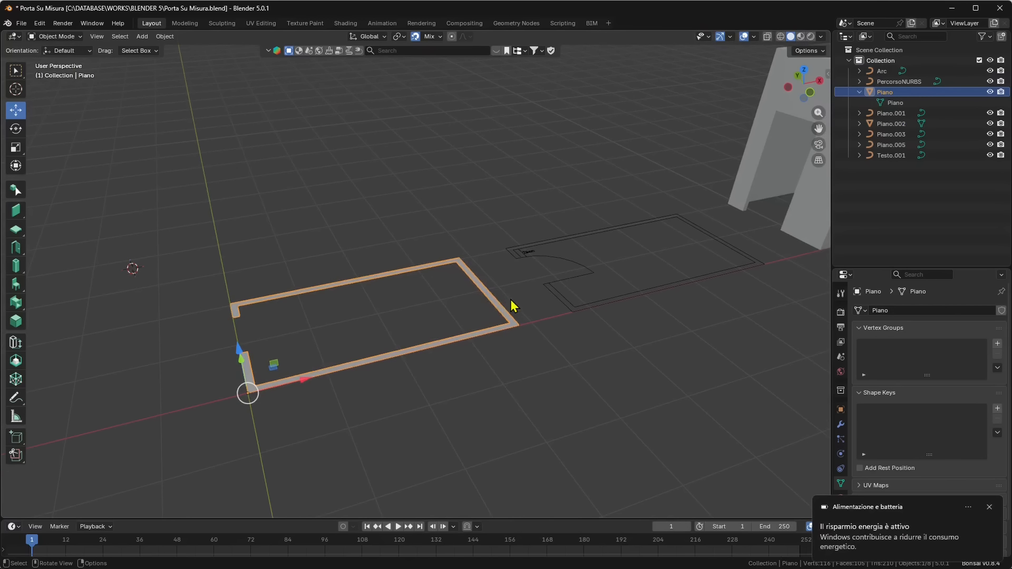
left_click(82, 38)
left_click(65, 63)
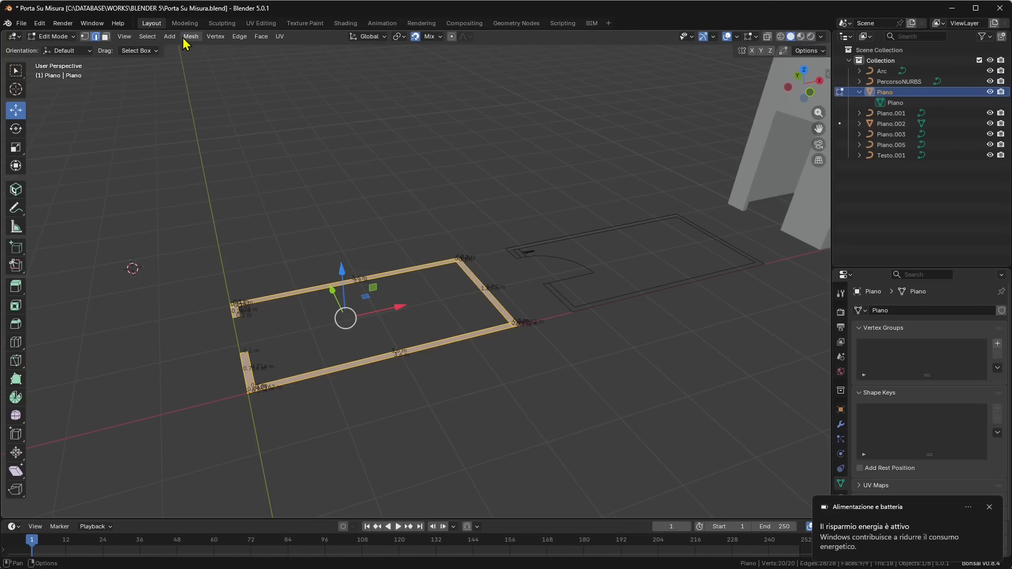
left_click(16, 287)
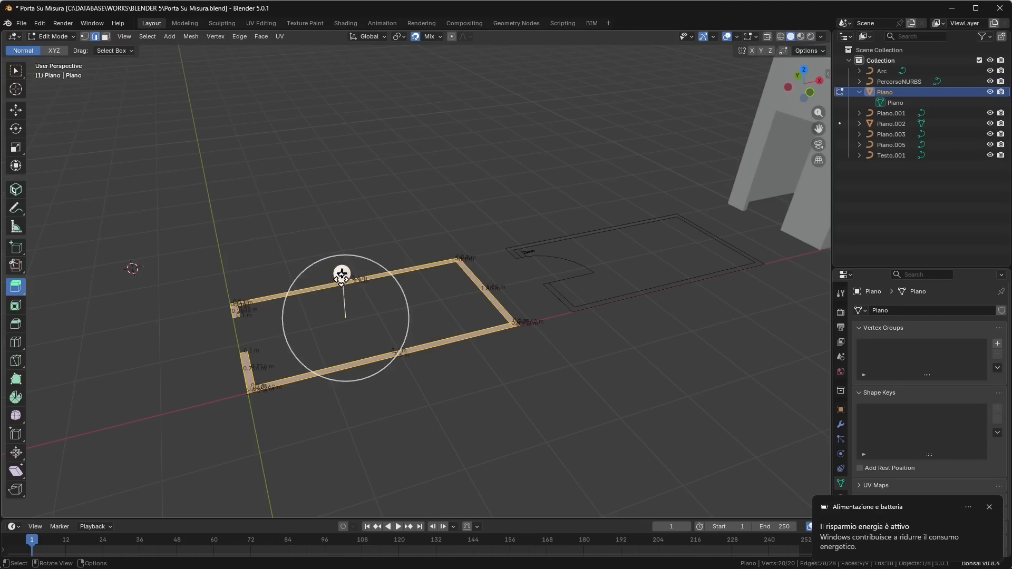
left_click_drag(339, 276, 334, 152)
left_click(138, 457)
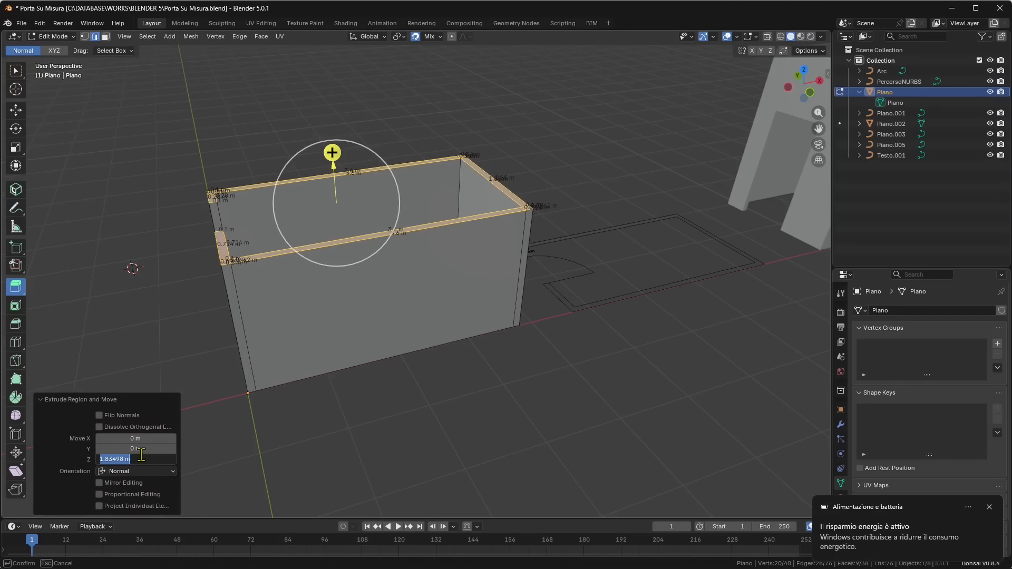
type("3")
key("Return")
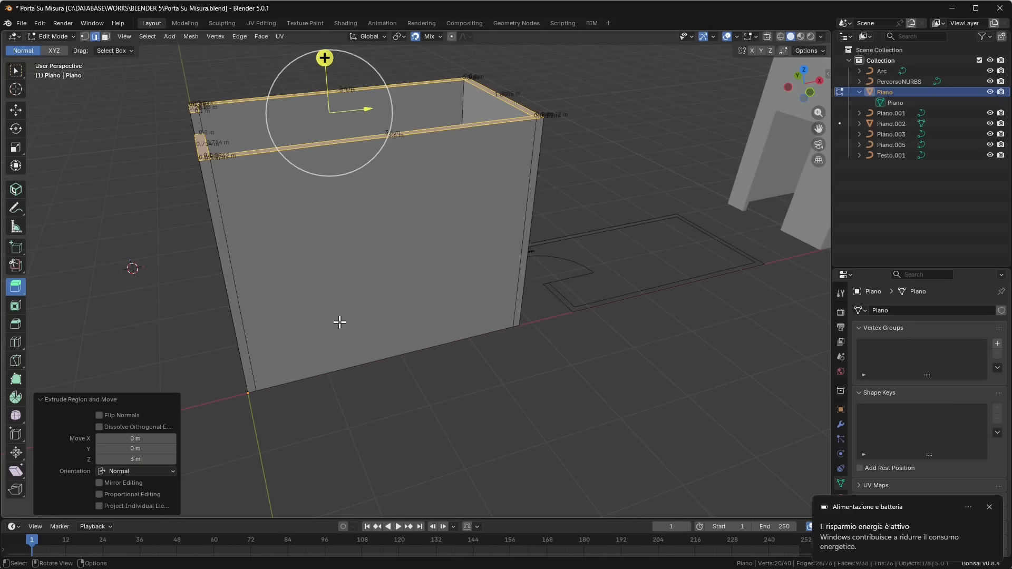
- Add two horizontal loop cuts around the extruded walls
middle_click_drag(339, 321, 314, 160)
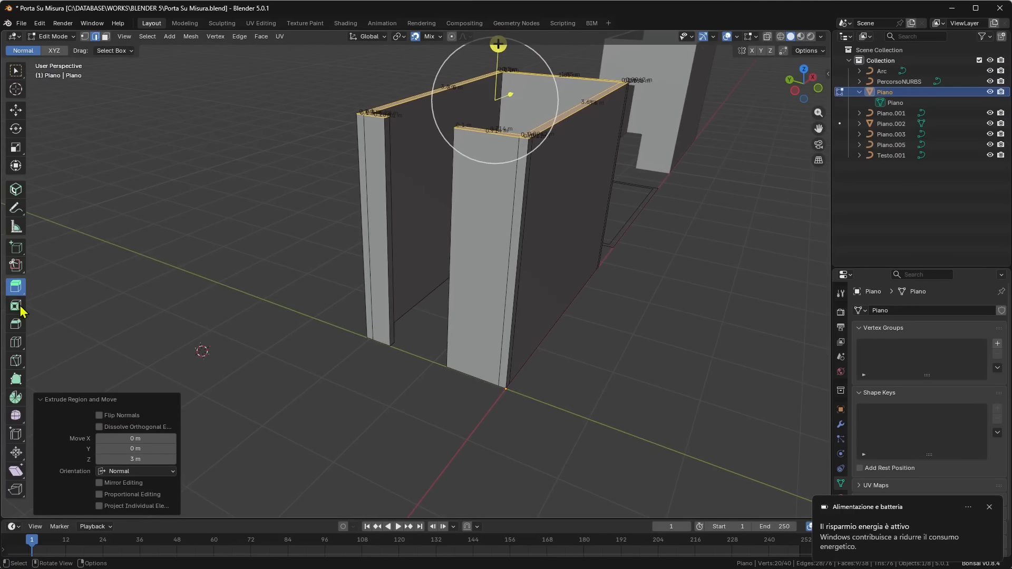
left_click(16, 347)
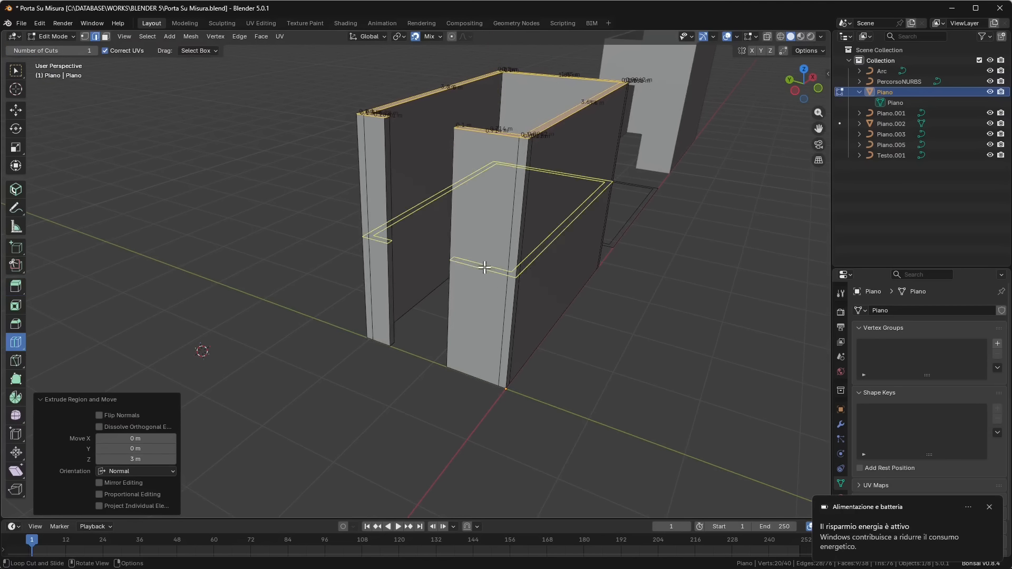
left_click(383, 249)
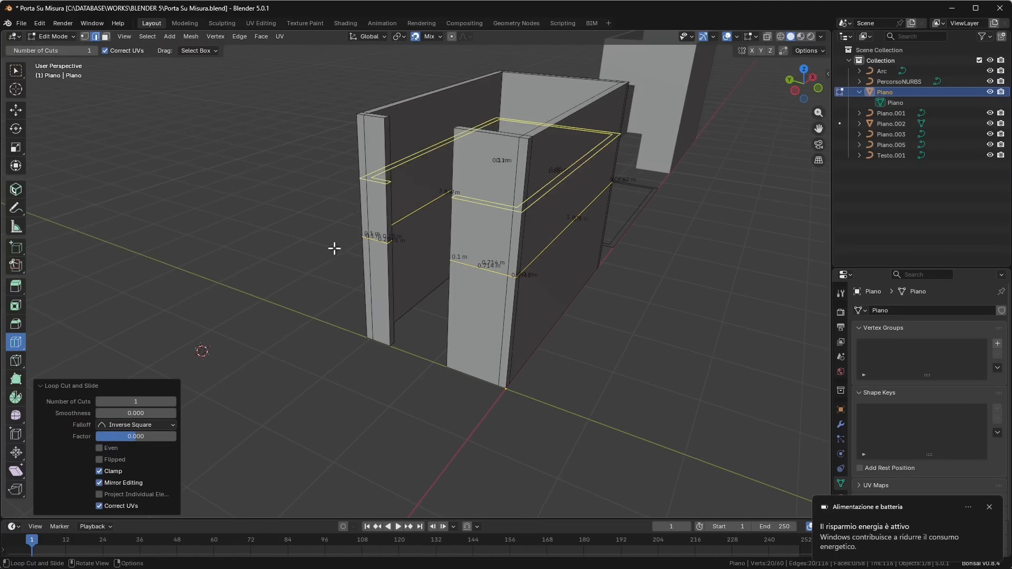
left_click(173, 402)
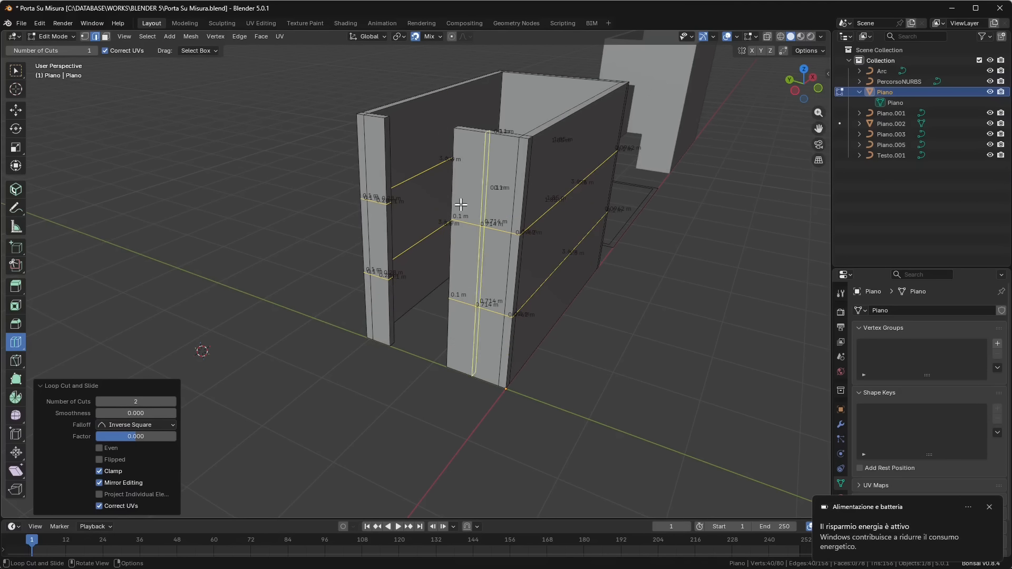
- Switch to face selection and select the two facing uppermost wall-end faces on either side of the door gap
left_click(106, 38)
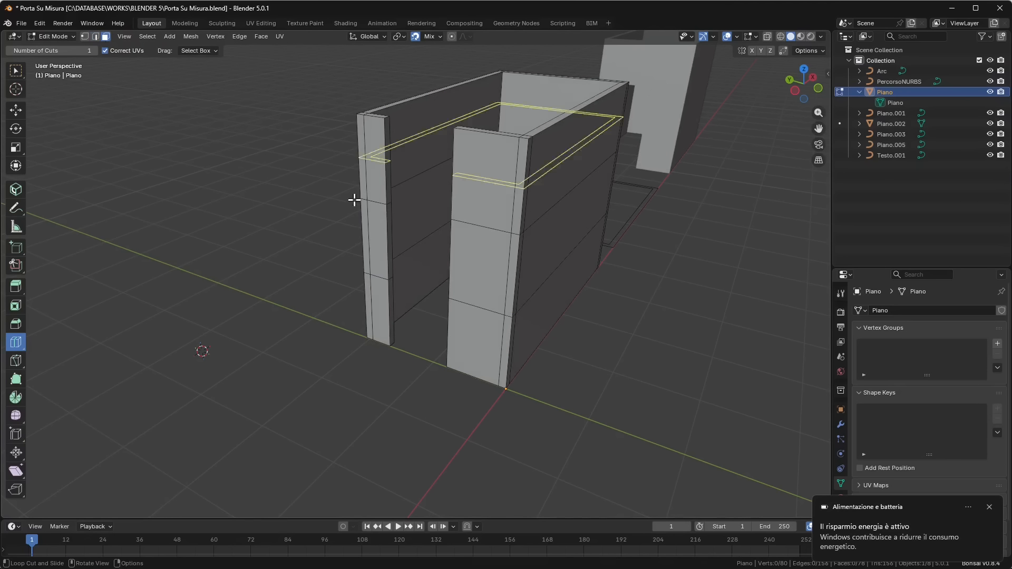
scroll(351, 176, "up", 2)
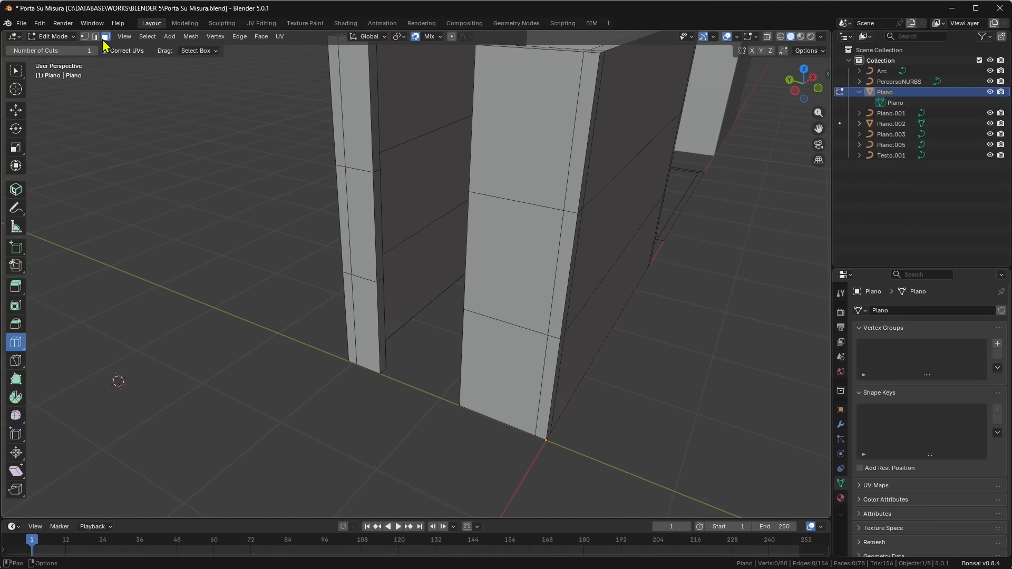
left_click(16, 111)
middle_click_drag(311, 190, 366, 190)
left_click(349, 161)
left_click(376, 171, "shift")
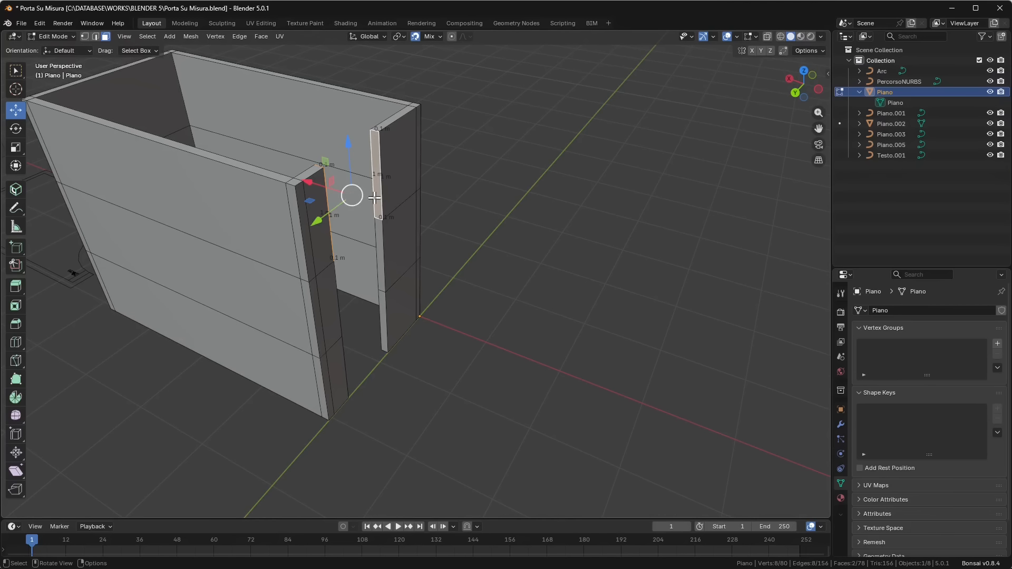
- Turn on the Screencast Keys display for the viewport
left_click(827, 73)
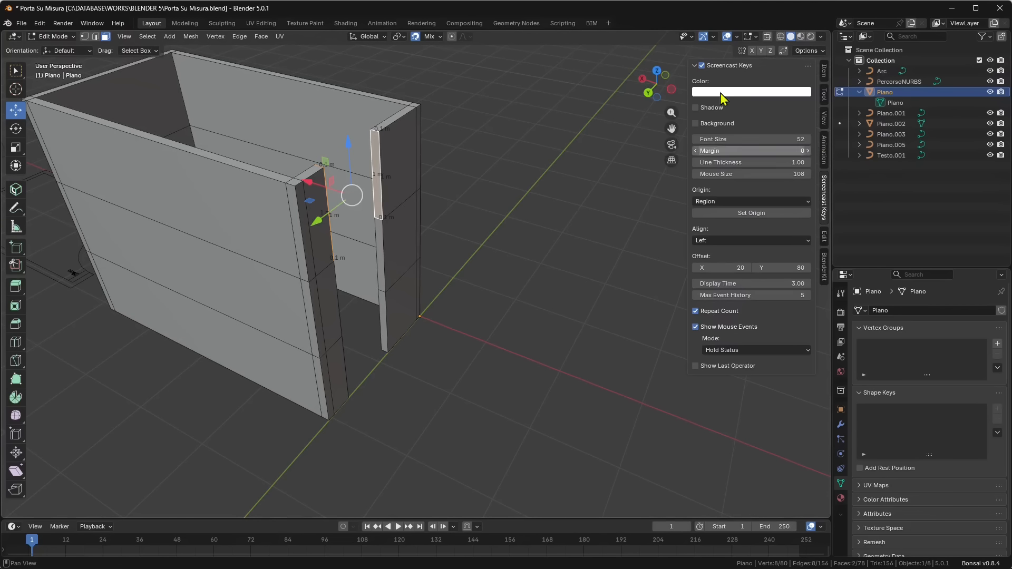
left_click(702, 65)
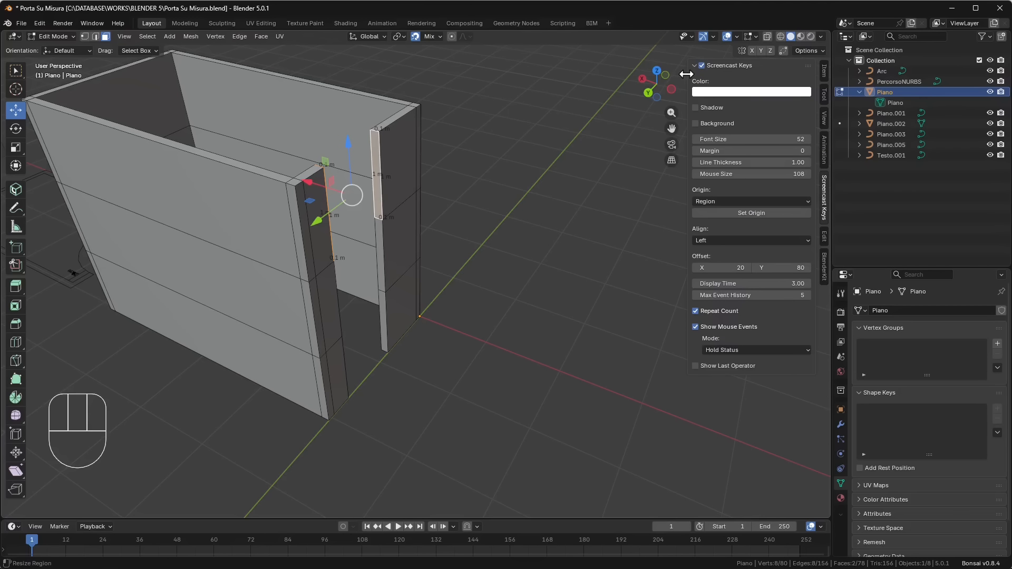
key("n")
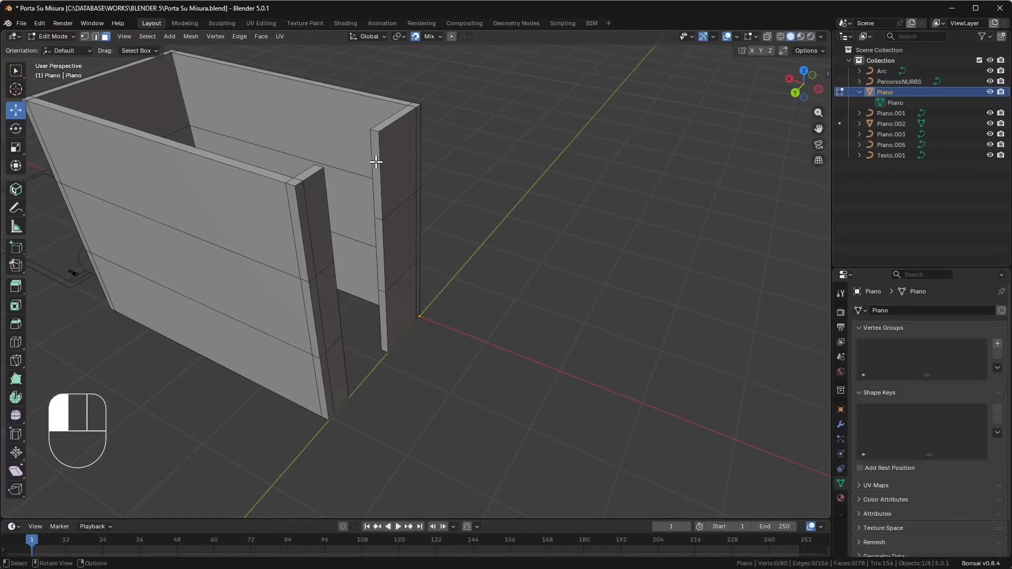
- Bridge the two facing uppermost wall-end faces to close the wall above the door opening
left_click(376, 162)
middle_click_drag(403, 210, 287, 261)
left_click(265, 58, "shift")
middle_click_drag(269, 66, 485, 245)
scroll(351, 188, "up", 1)
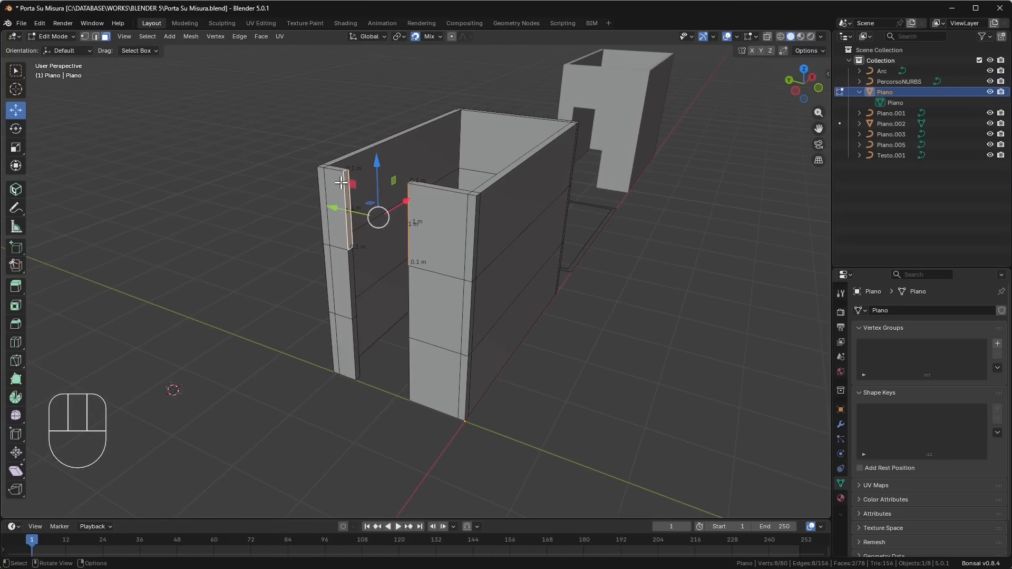
right_click(341, 183)
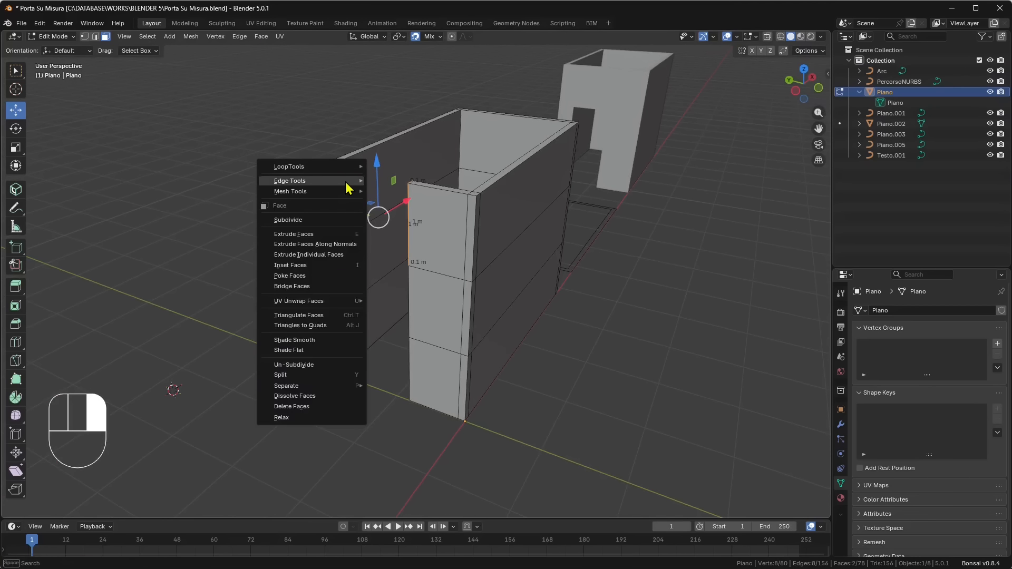
left_click(292, 287)
left_click(267, 239)
middle_click_drag(267, 240, 423, 233)
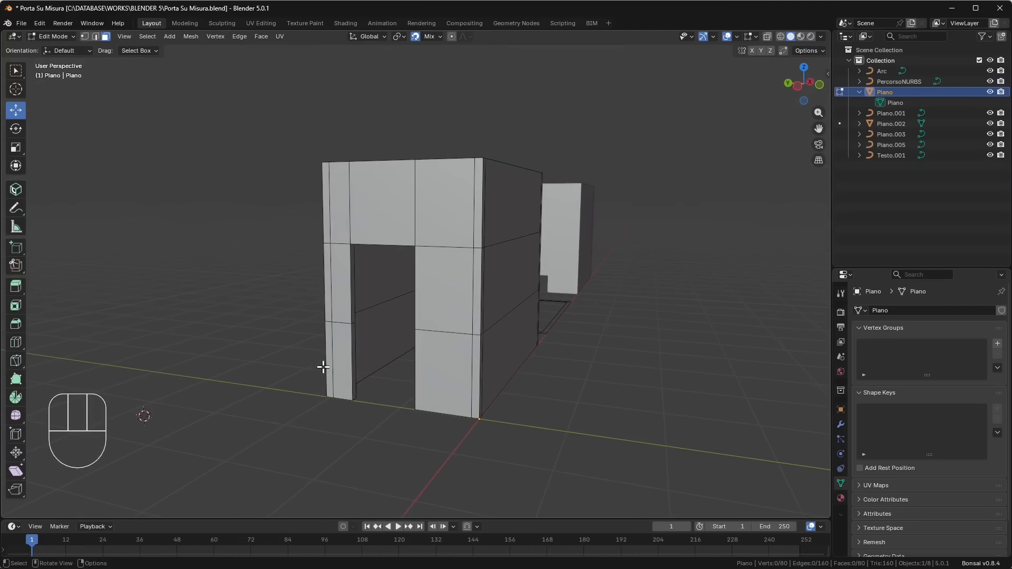
middle_click_drag(323, 368, 439, 362)
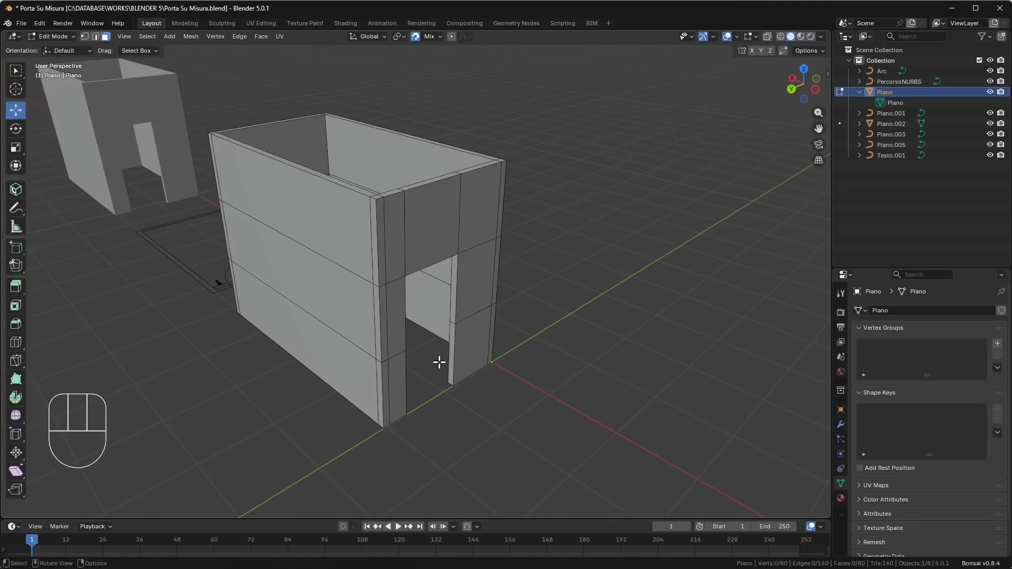
- Undo the bridged faces, the loop cuts and the extrusion of the wall outline
middle_click_drag(549, 358, 590, 214)
key("ctrl+z")
key("ctrl+z")
key("ctrl+z")
key("ctrl+z")
key("ctrl+z")
key("ctrl+z")
key("ctrl+z")
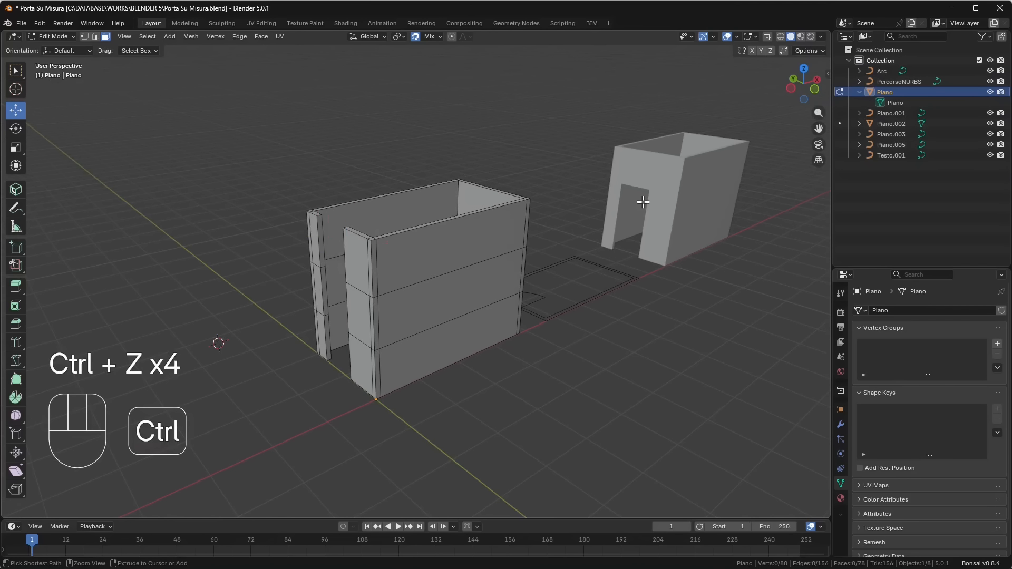
key("ctrl+z")
key("ctrl+z")
key("ctrl+z")
- Return the wall outline Piano to Object Mode and clear the selection
middle_click_drag(470, 356, 435, 362)
left_click(504, 381)
scroll(258, 357, "up", 2)
middle_click_drag(547, 279, 409, 304, "shift")
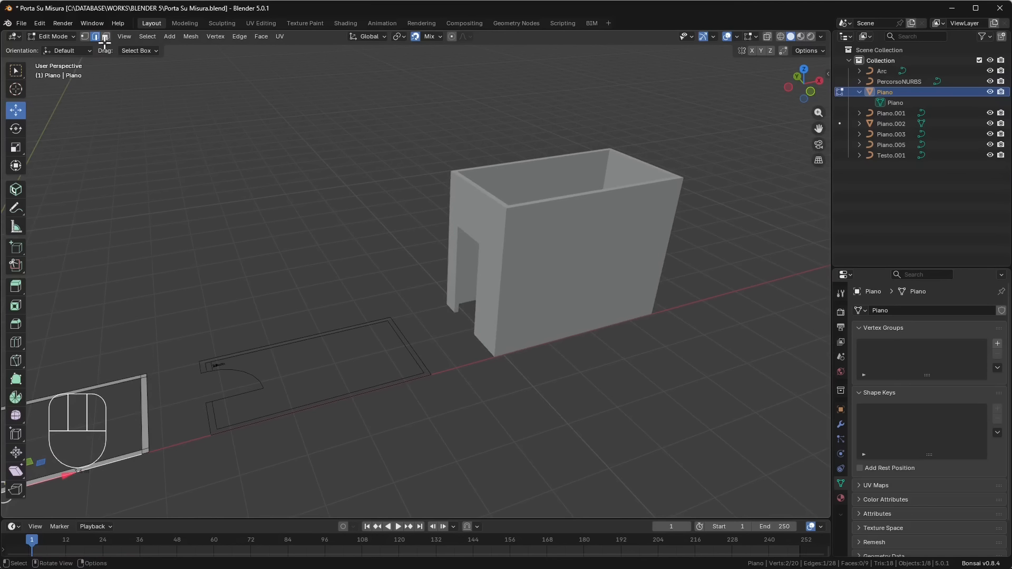
left_click(61, 38)
left_click(63, 48)
left_click(371, 240)
scroll(474, 234, "up", 2)
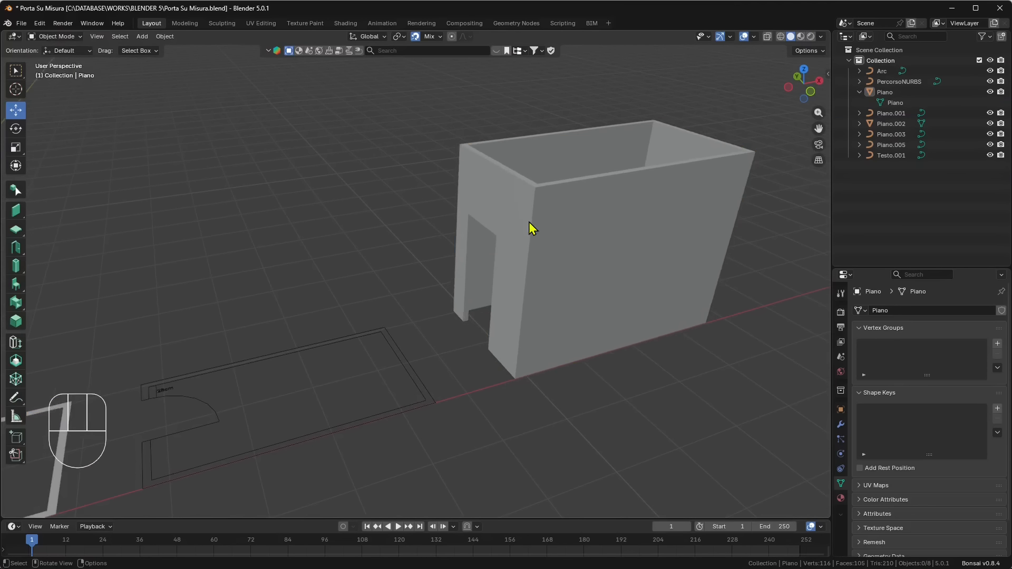
- Select the extruded room Piano.002 with the door opening and switch it to Edit Mode
left_click(529, 229)
middle_click_drag(479, 294, 524, 295)
scroll(442, 287, "up", 2)
middle_click_drag(352, 277, 704, 417, "shift")
middle_click_drag(704, 416, 699, 403)
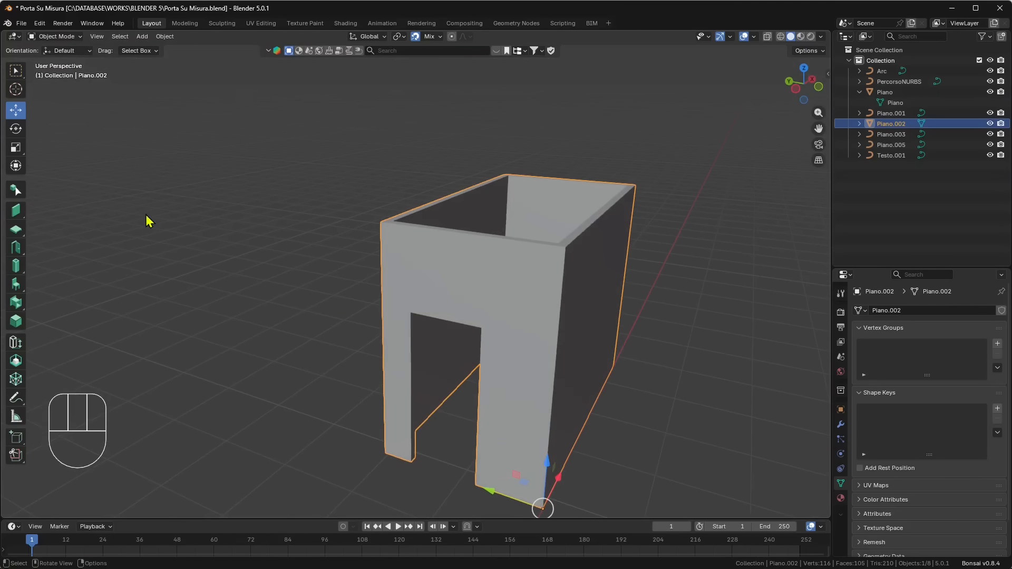
left_click(61, 39)
left_click(59, 60)
middle_click_drag(464, 247, 554, 204, "shift")
left_click(441, 258)
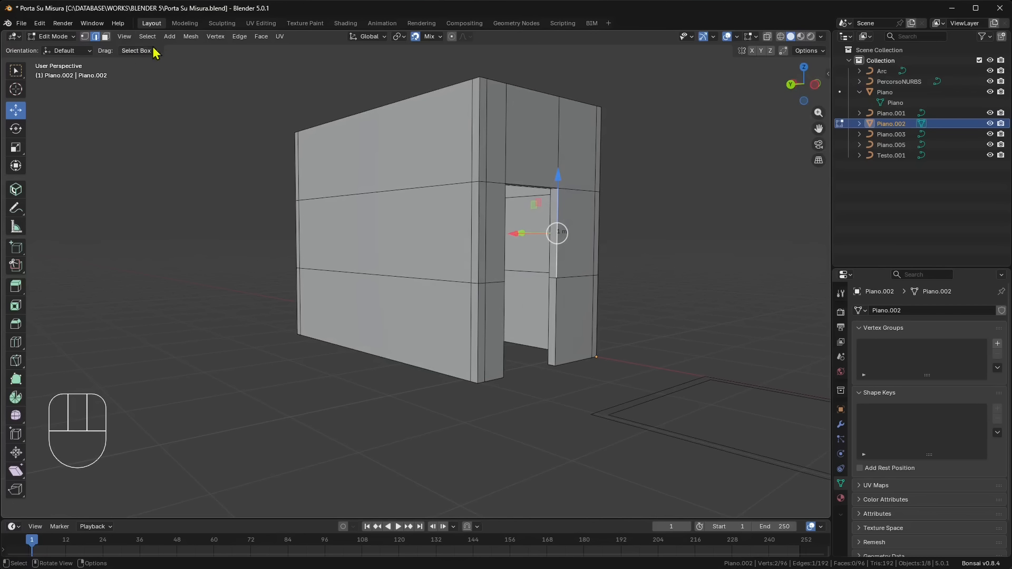
- Switch to face selection and select both inner jamb faces on the narrower wall side of the door opening
left_click(105, 38)
scroll(610, 278, "up", 2)
middle_click_drag(614, 338, 556, 379, "shift")
middle_click_drag(556, 380, 443, 371)
middle_click_drag(438, 335, 431, 265, "shift")
scroll(386, 308, "up", 1)
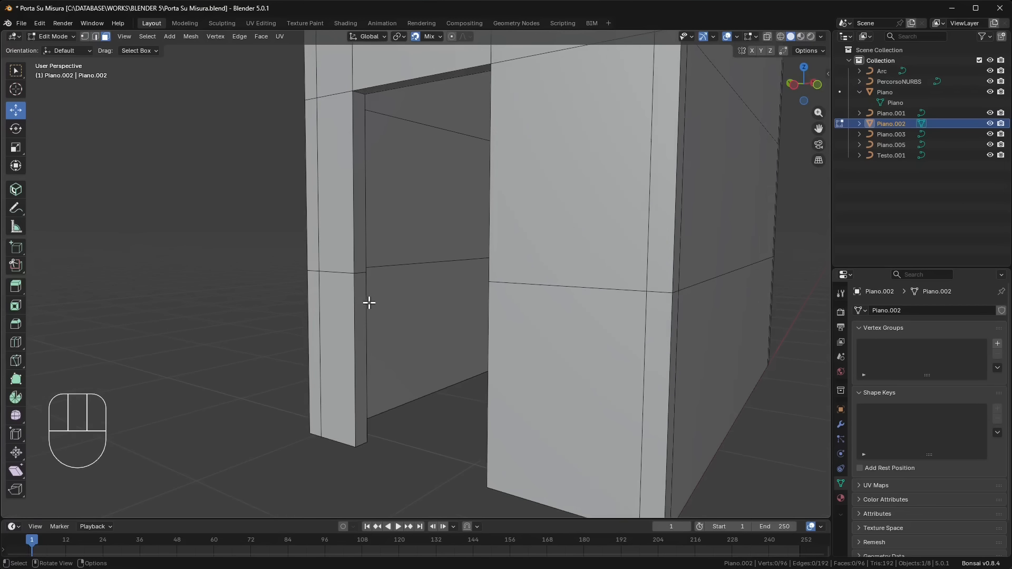
left_click(362, 295)
left_click(363, 141, "shift")
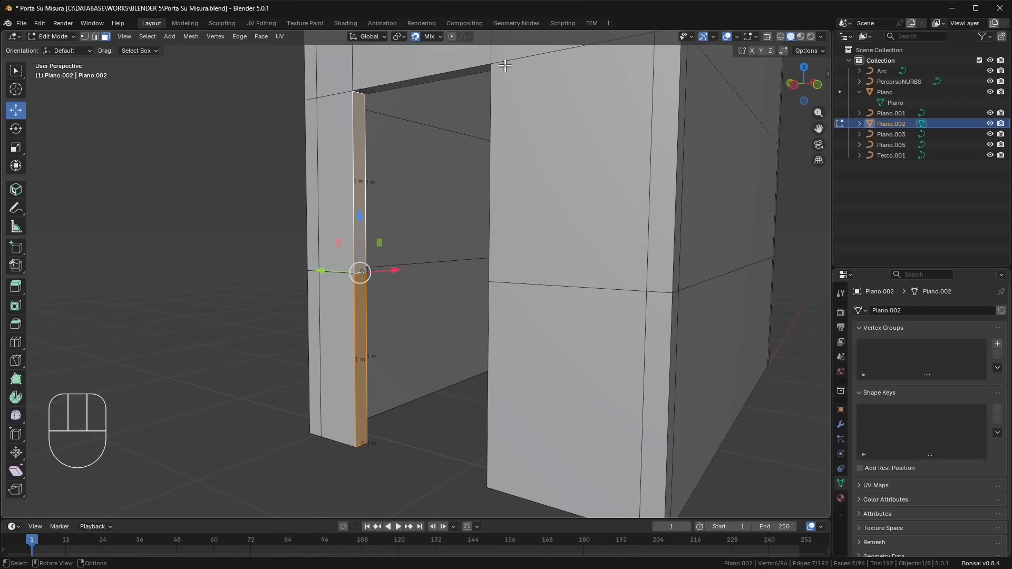
- Add the underside of the lintel and the two faces of the opposite jamb to the selection
middle_click_drag(403, 152, 506, 70)
middle_click_drag(545, 104, 469, 92)
left_click(433, 82, "shift")
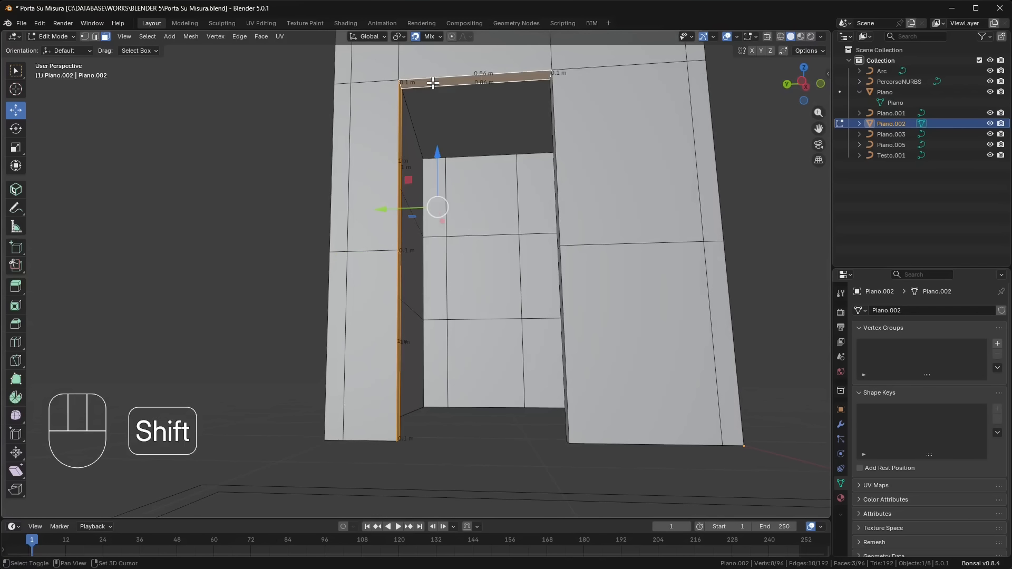
middle_click_drag(334, 346, 320, 324)
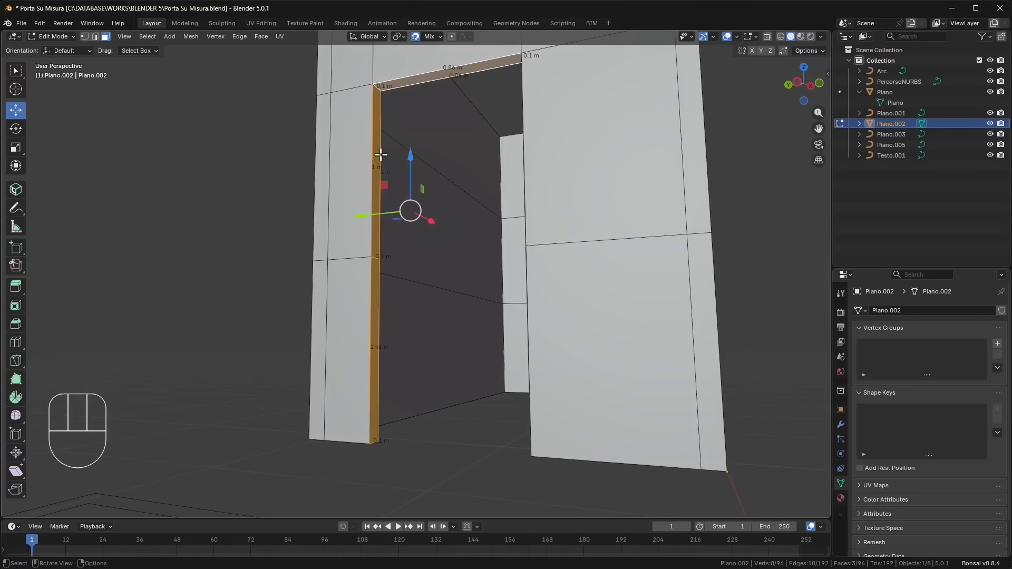
middle_click_drag(427, 296, 538, 172)
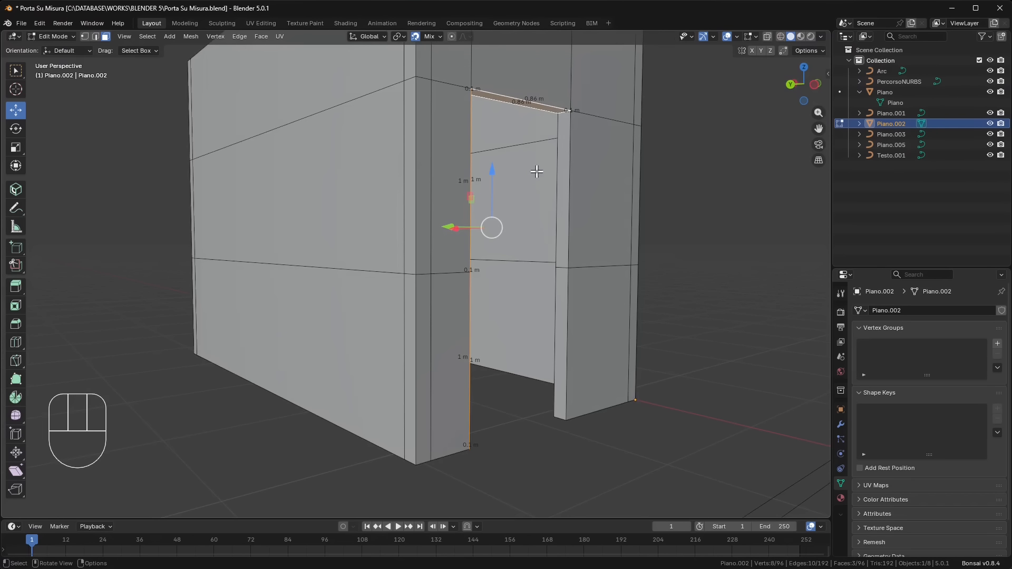
left_click(563, 156, "shift")
left_click(560, 300, "shift")
middle_click_drag(560, 299, 383, 222)
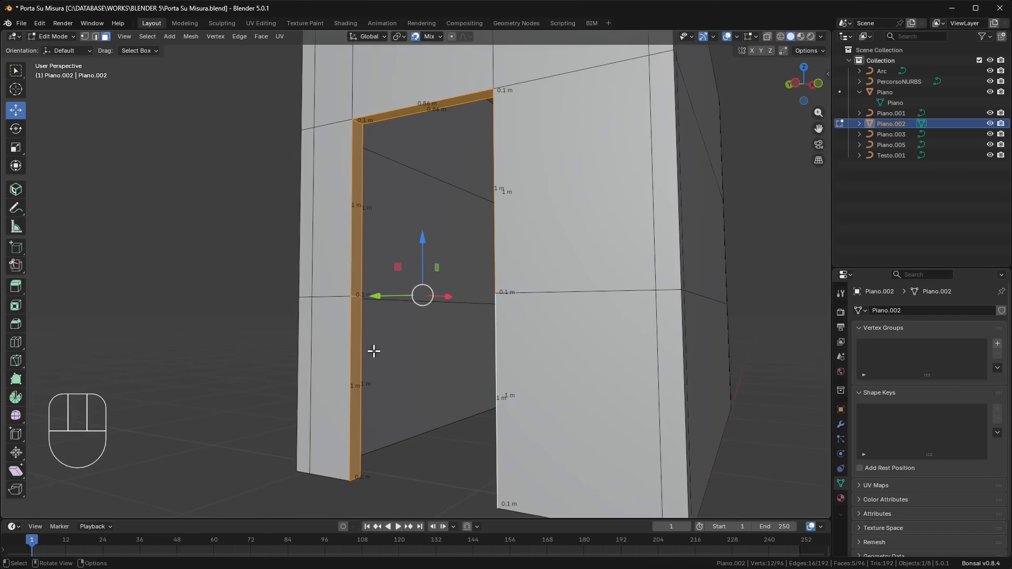
- Duplicate the selected inner faces of the door opening and leave the copy in place
middle_click_drag(359, 109, 595, 313)
middle_click_drag(465, 141, 259, 97)
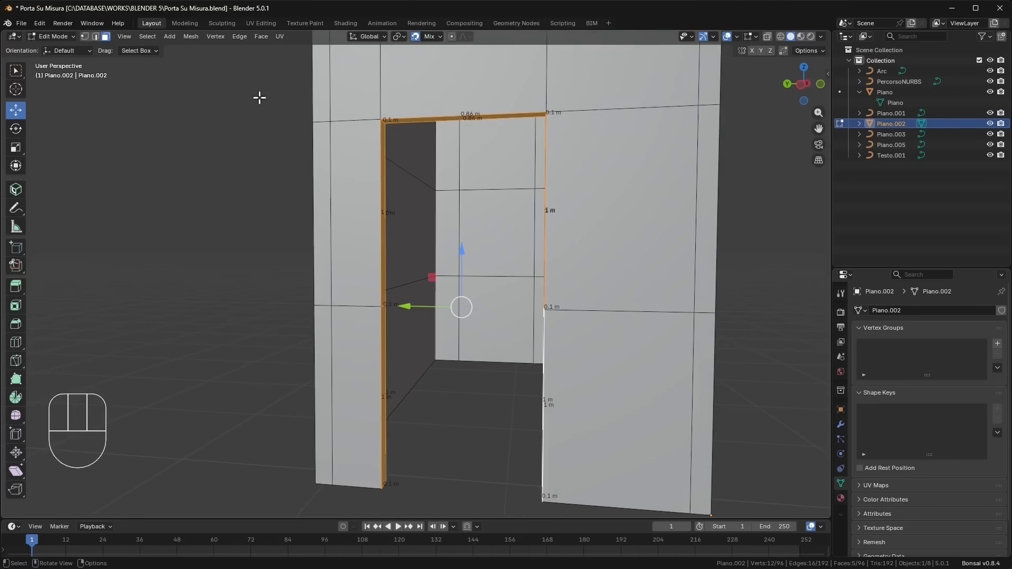
left_click(190, 36)
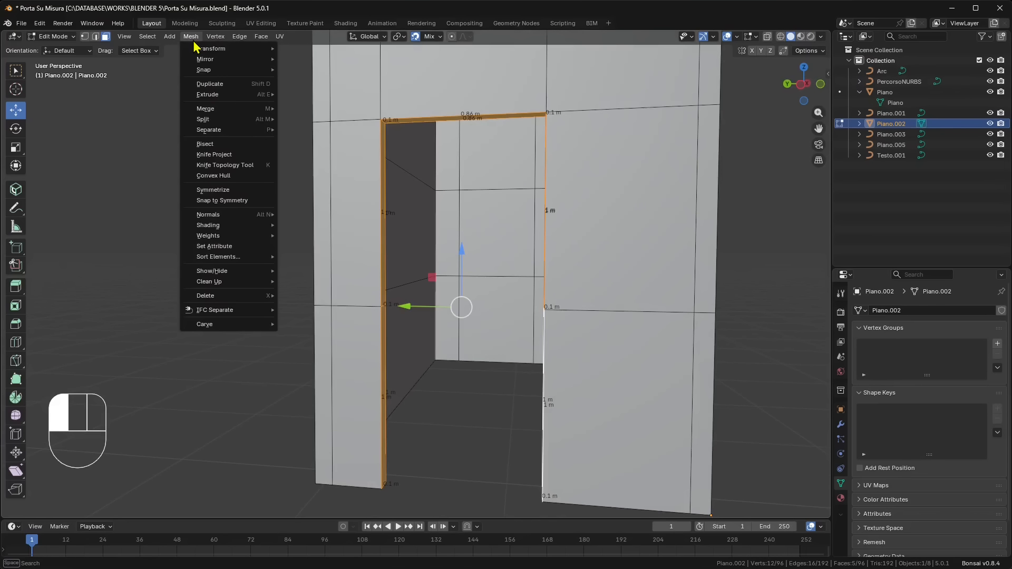
left_click(247, 85)
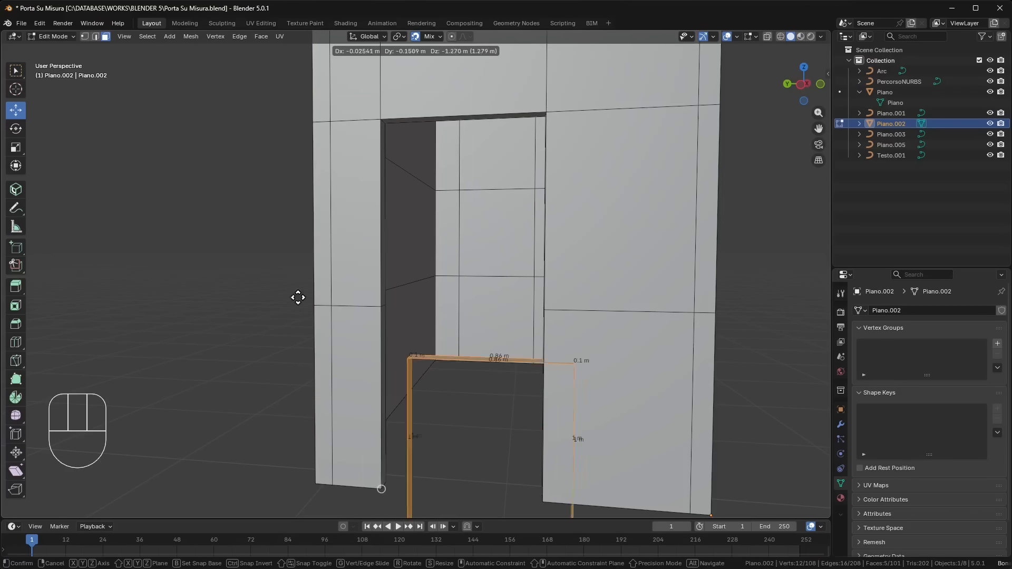
left_click(382, 120)
- Move the duplicated opening faces out of the wall by about -0.904 m along the X axis
middle_click_drag(433, 247, 514, 283)
scroll(372, 248, "down", 1)
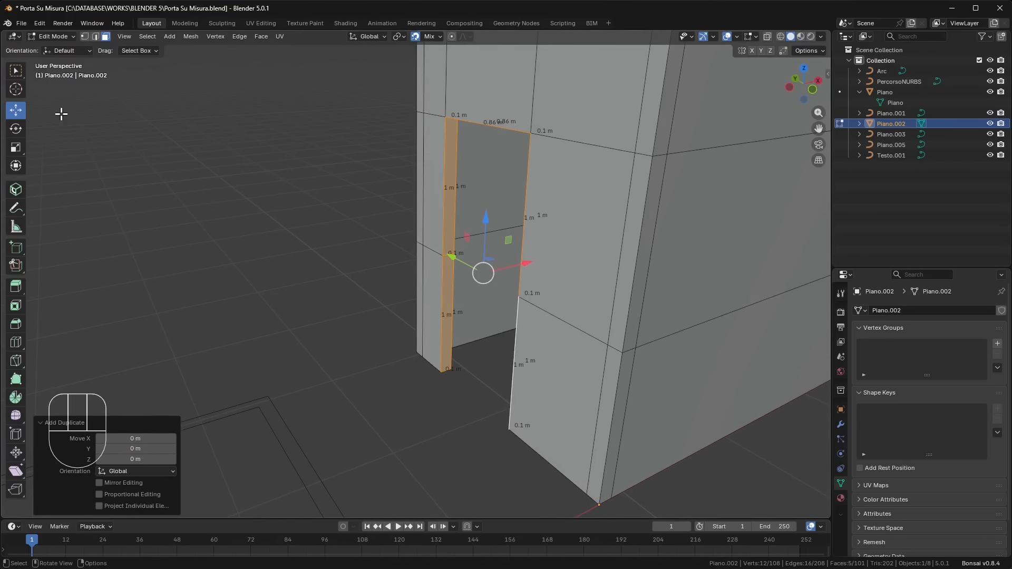
middle_click_drag(448, 251, 522, 274)
left_click_drag(518, 271, 401, 293)
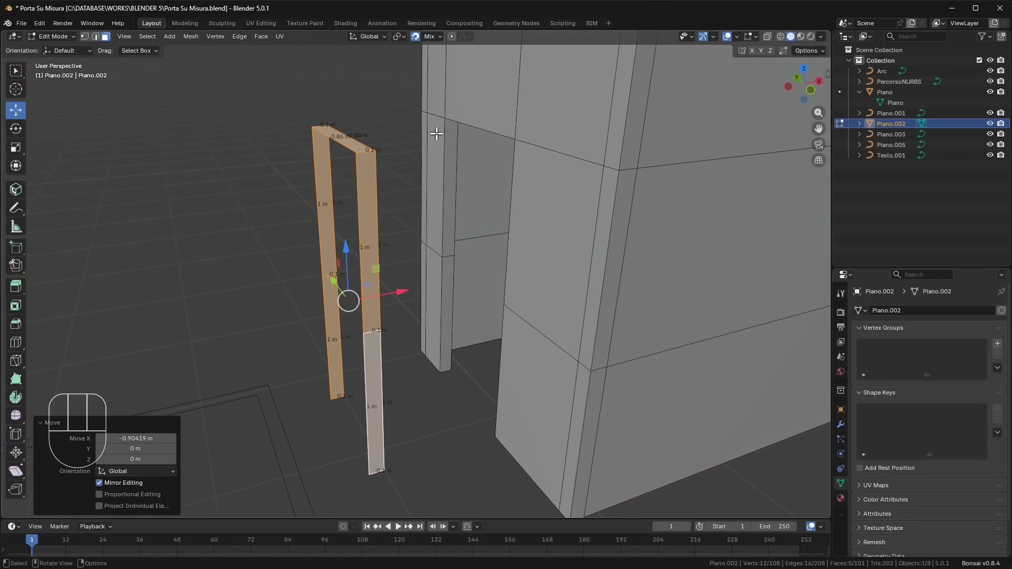
- Add Grid to the active snap targets alongside Vertex, Edge, Face, Edge Center and Edge Perpendicular
left_click(440, 37)
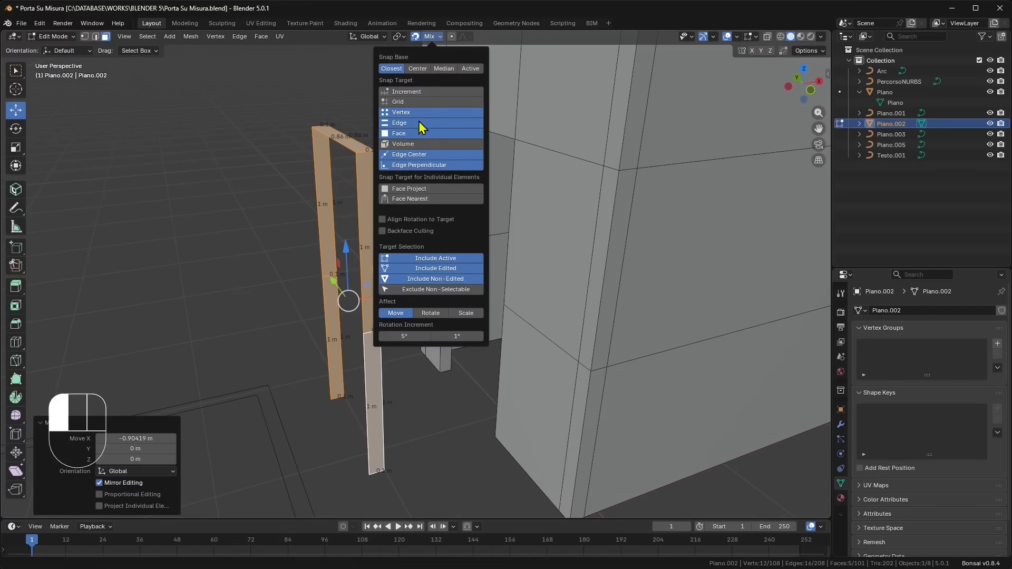
left_click(398, 104, "shift")
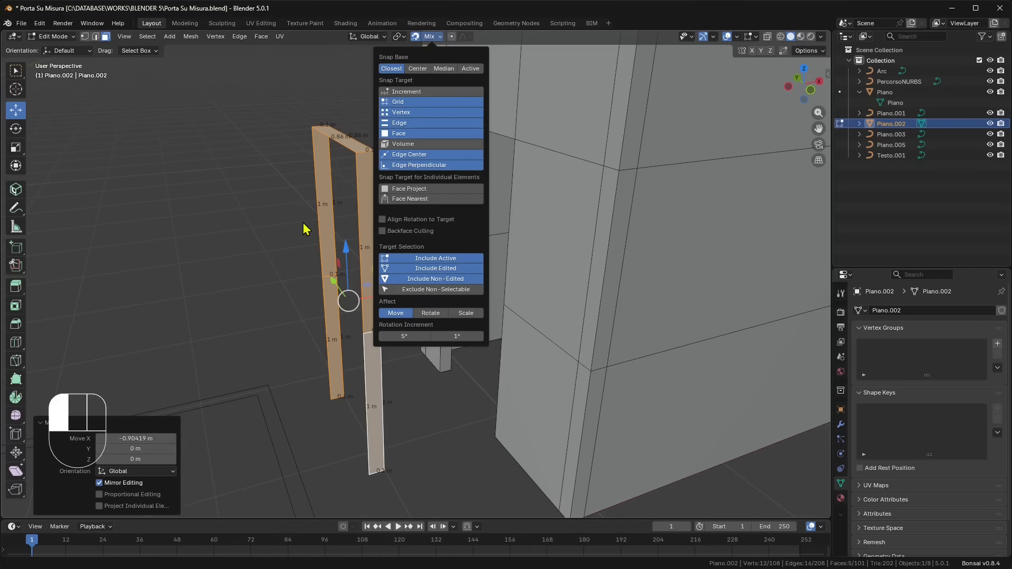
left_click(265, 226)
- Select individual wall faces around the door opening in the same mesh as the duplicated strips
middle_click_drag(310, 299, 349, 293)
middle_click_drag(464, 324, 542, 125, "shift")
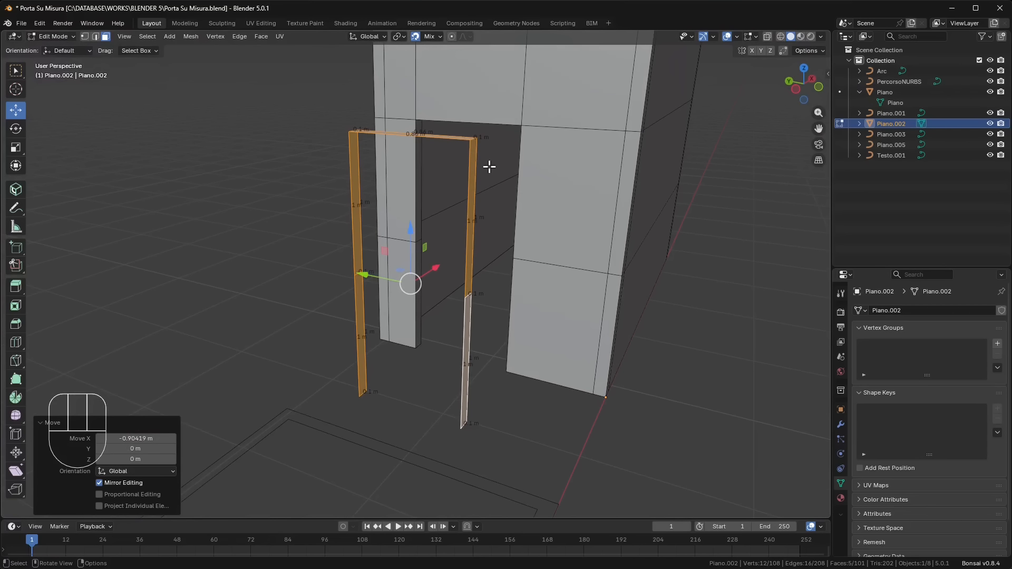
left_click(511, 114)
middle_click_drag(606, 96, 569, 106)
left_click(559, 128)
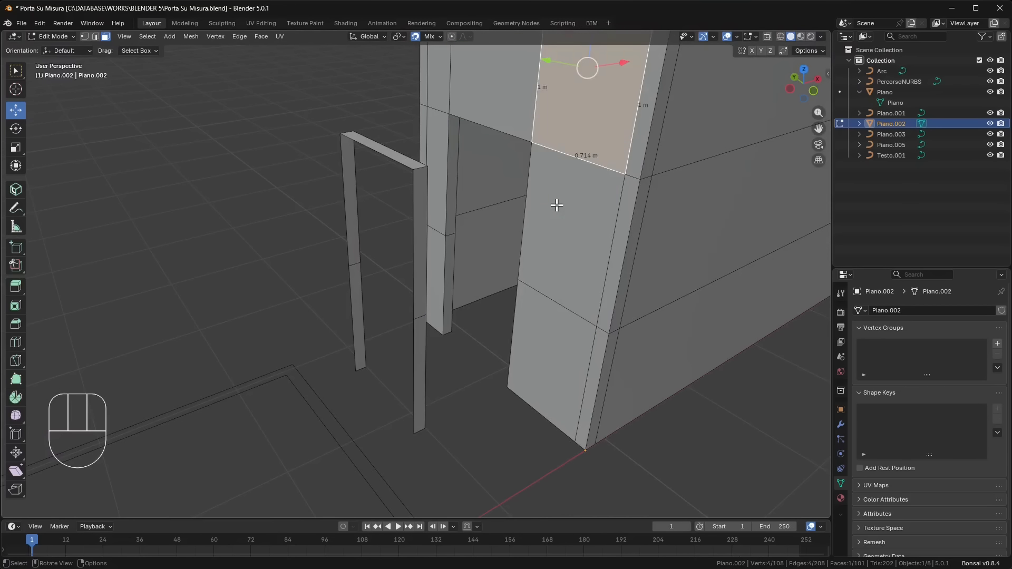
left_click(557, 205)
left_click(558, 262)
middle_click_drag(548, 261, 436, 252)
- Select all faces of the duplicated door surround in front of the wall and separate the selection into its own object
left_click_drag(313, 135, 422, 464)
middle_click_drag(352, 403, 351, 276)
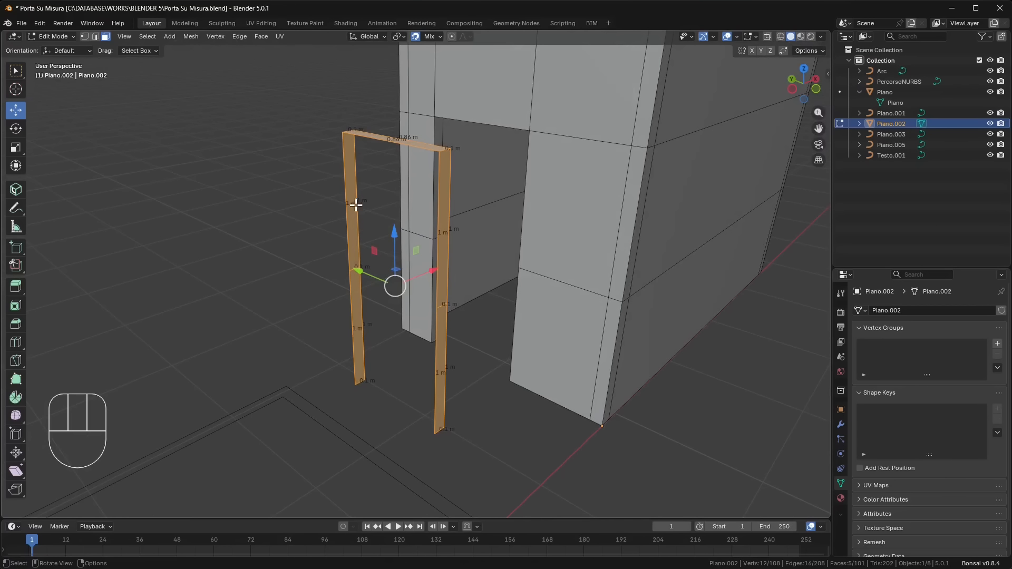
right_click(353, 176)
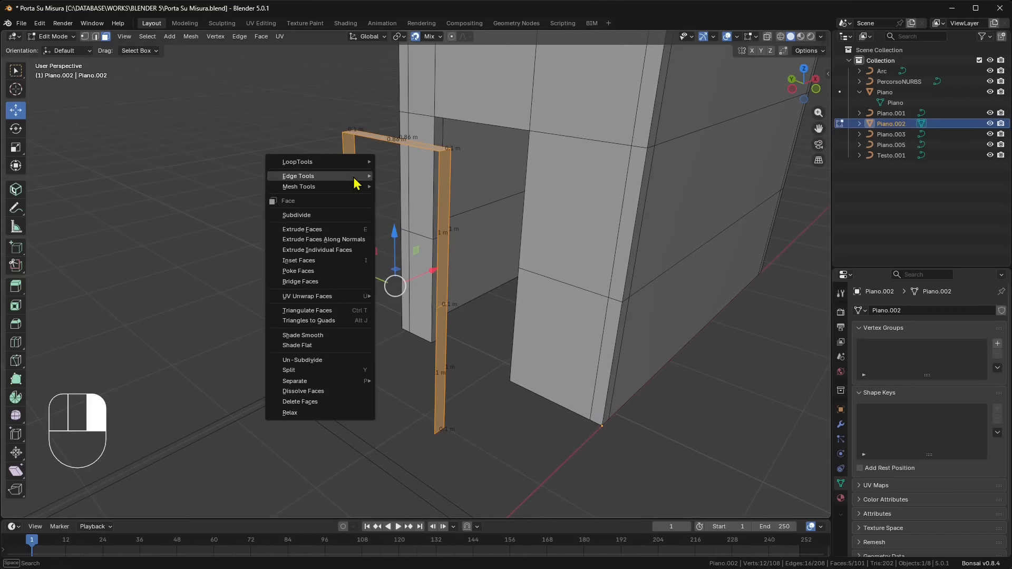
mouse_move(353, 385)
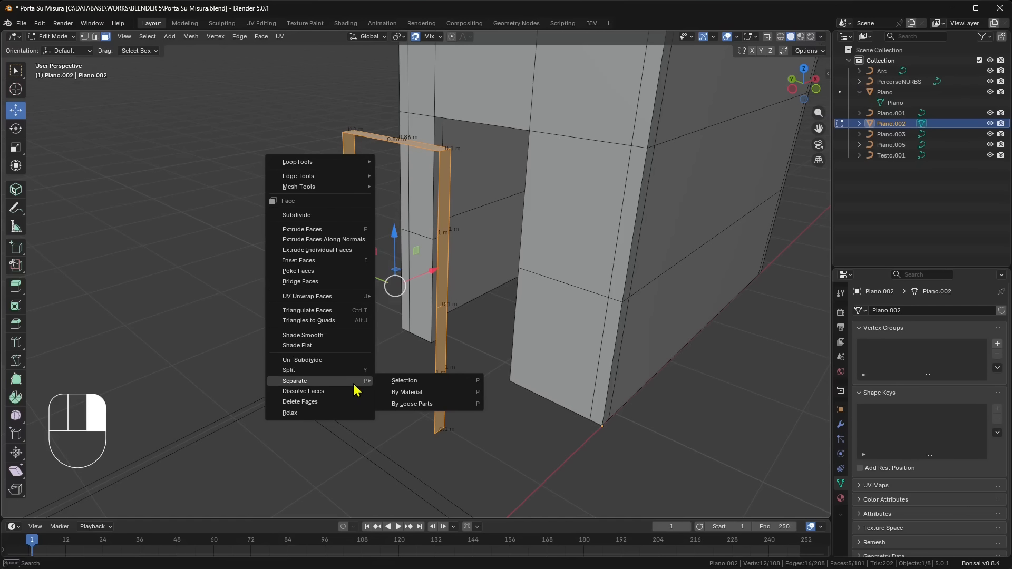
left_click(427, 380)
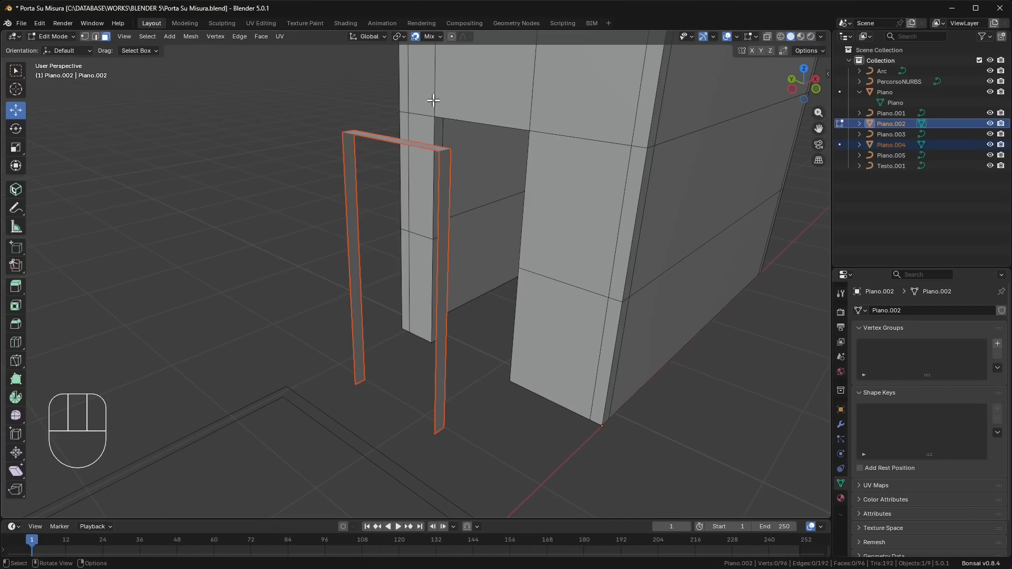
- Return to Object Mode, select the separated door surround Piano.004 and rename it frame
left_click(53, 36)
left_click(51, 45)
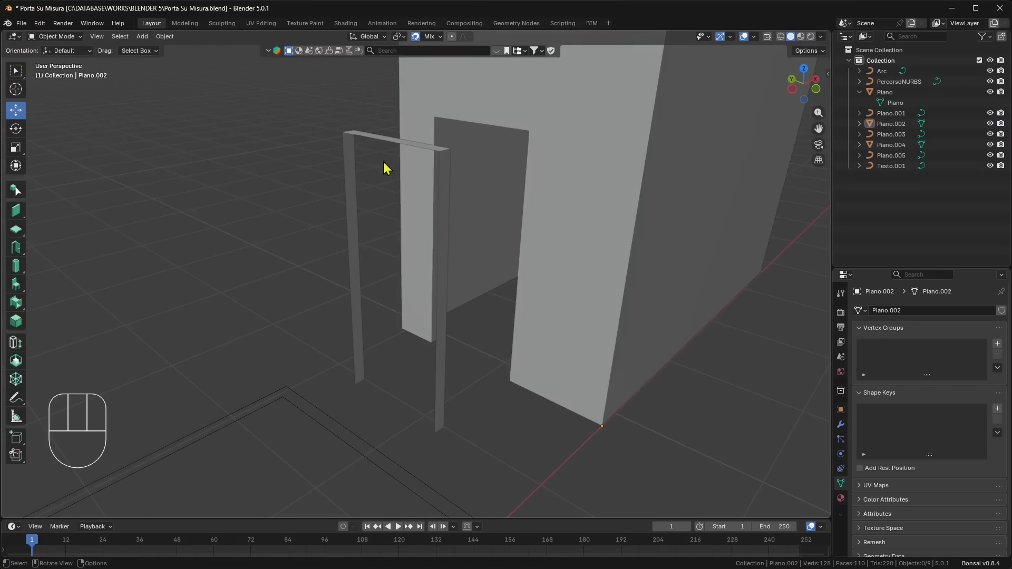
left_click(373, 143)
double_click(891, 144)
type("frame")
key("Return")
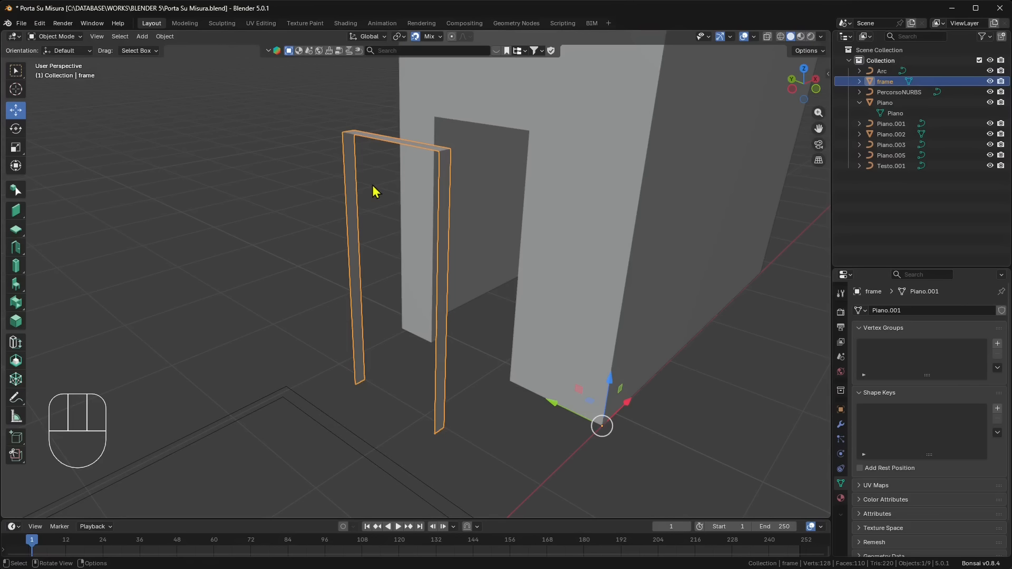
- Copy and paste the frame object in place and rename the copy frame lining
middle_click_drag(490, 256, 752, 157)
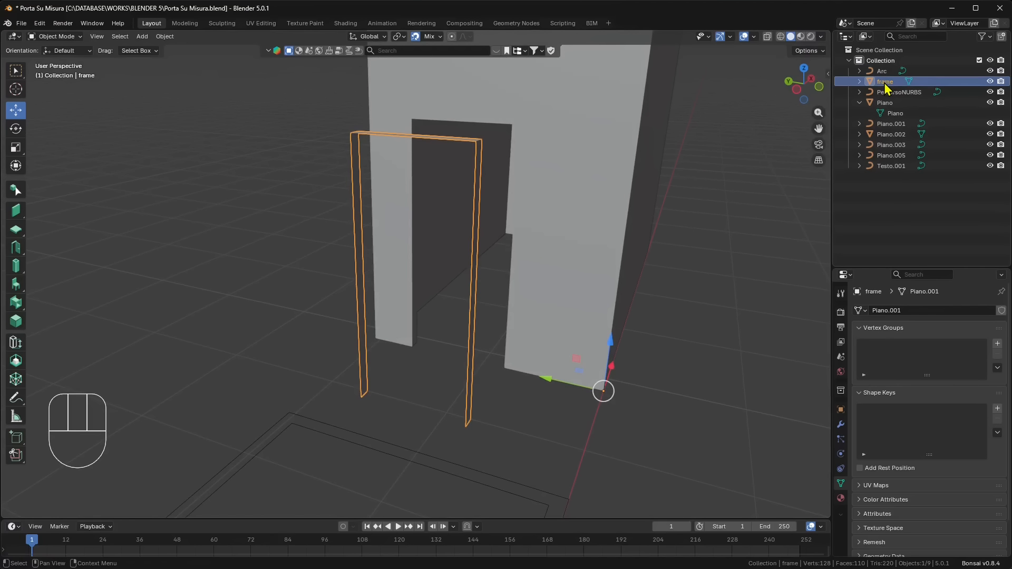
middle_click_drag(596, 169, 467, 155)
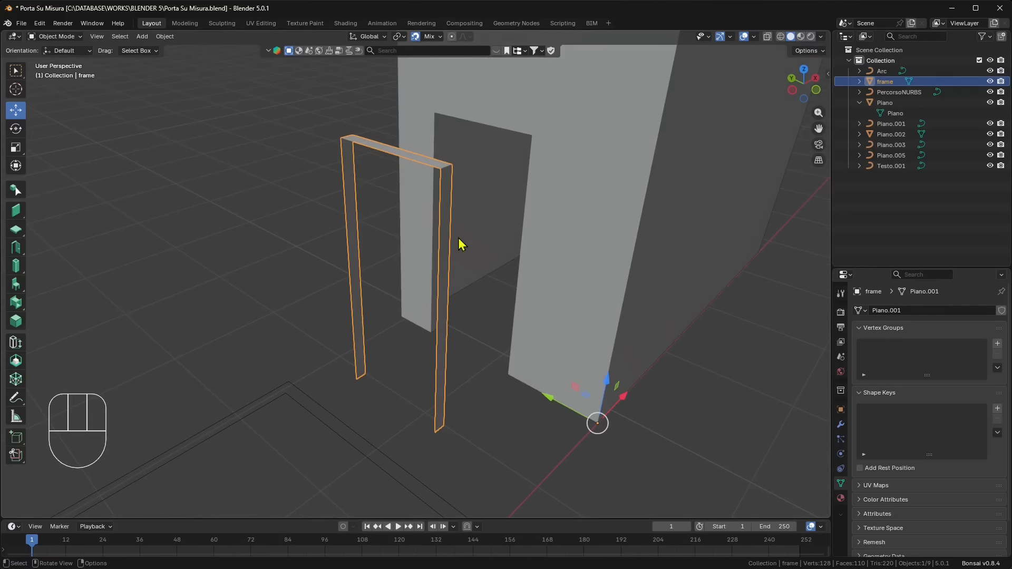
middle_click_drag(459, 238, 428, 241)
left_click(321, 202)
left_click(365, 150)
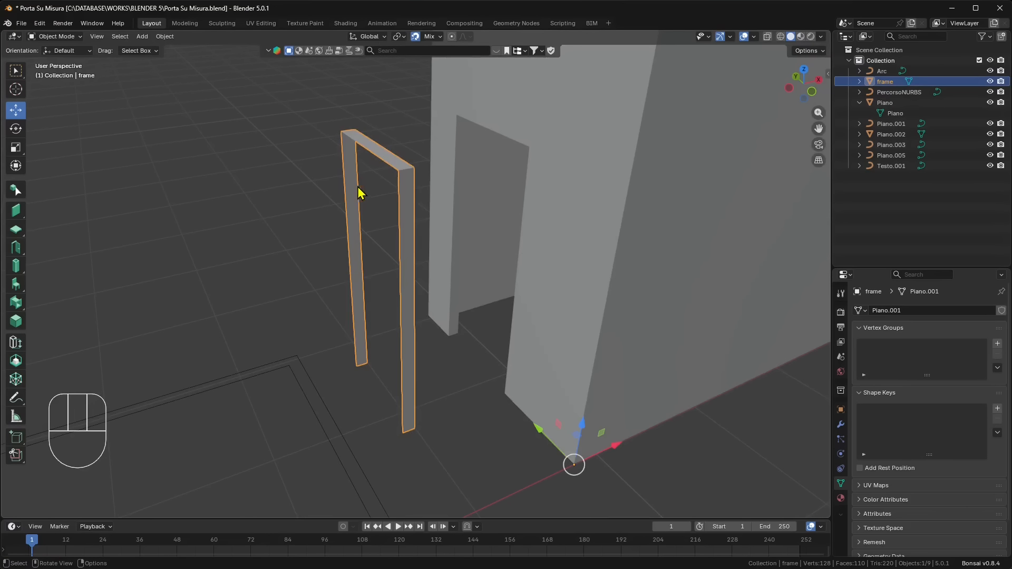
middle_click_drag(358, 188, 397, 181)
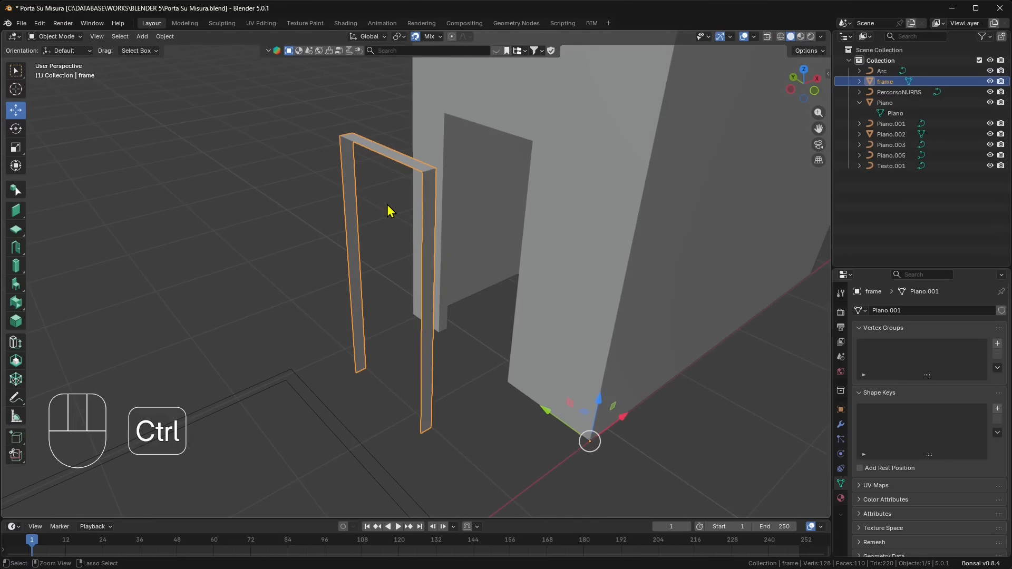
key("ctrl+c")
key("ctrl+v")
left_click(898, 93)
double_click(896, 93)
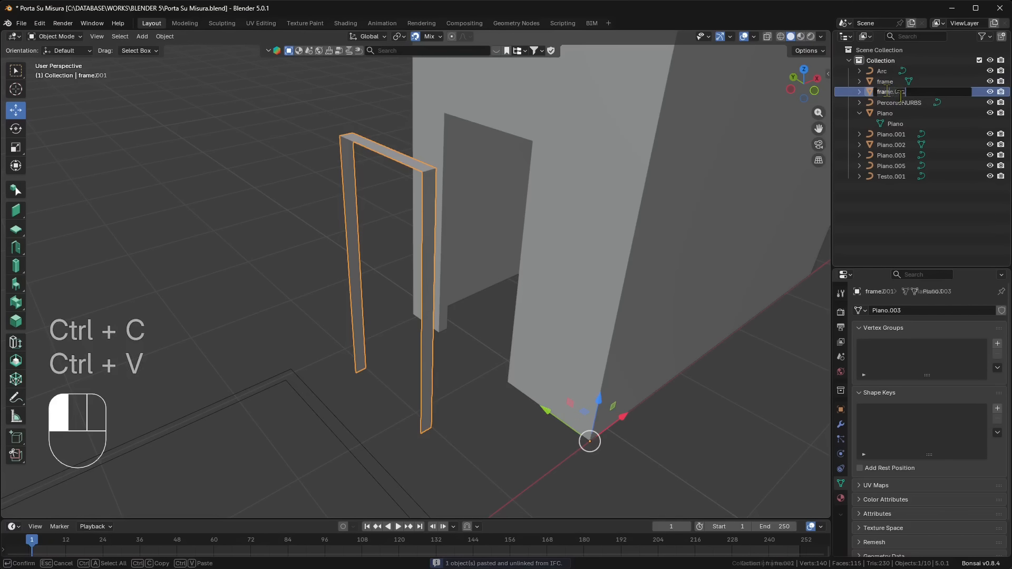
type("frame2")
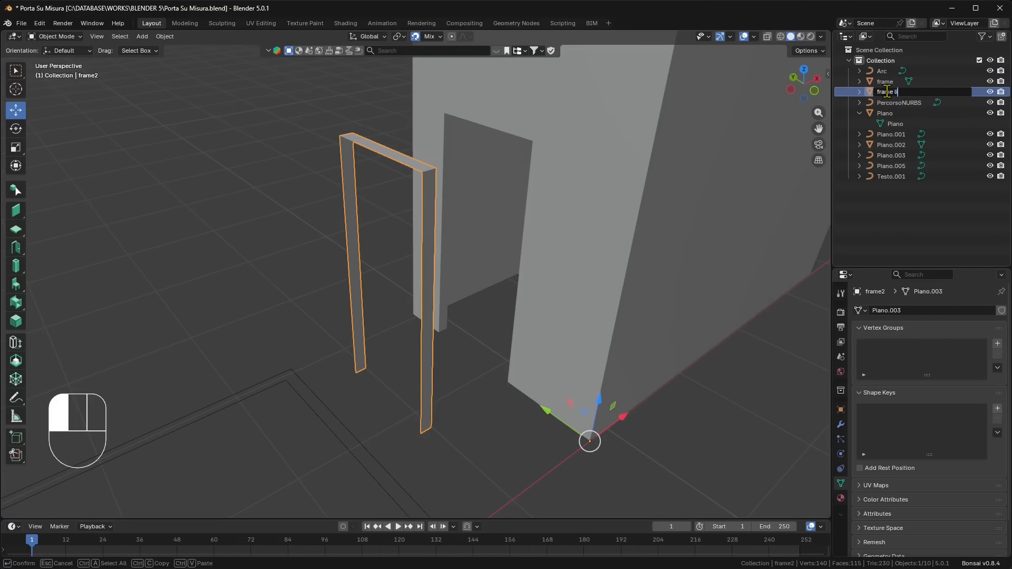
key("Return")
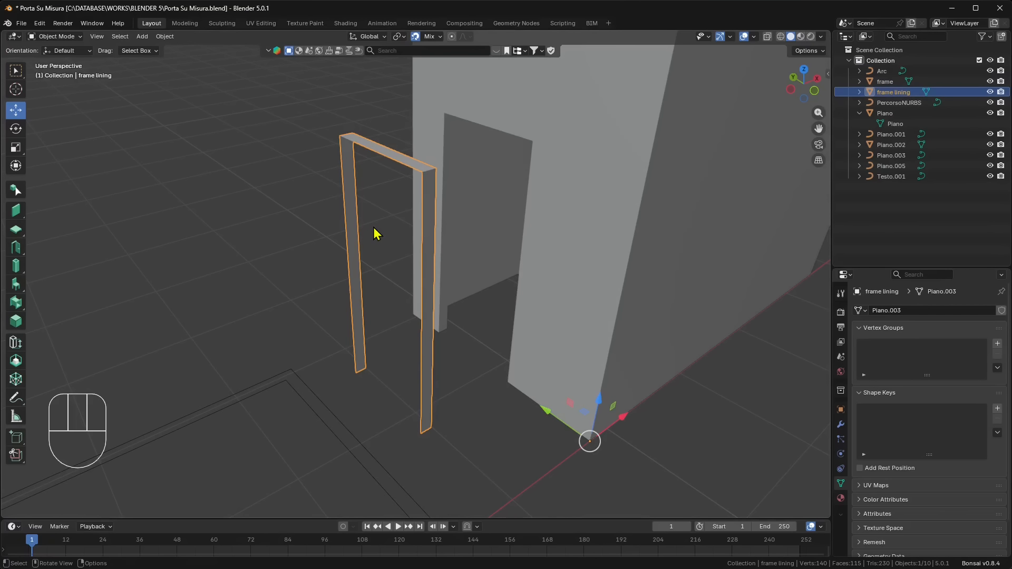
- Select the object frame and move it 0.90419 m along the X axis back into the door opening
left_click(894, 83)
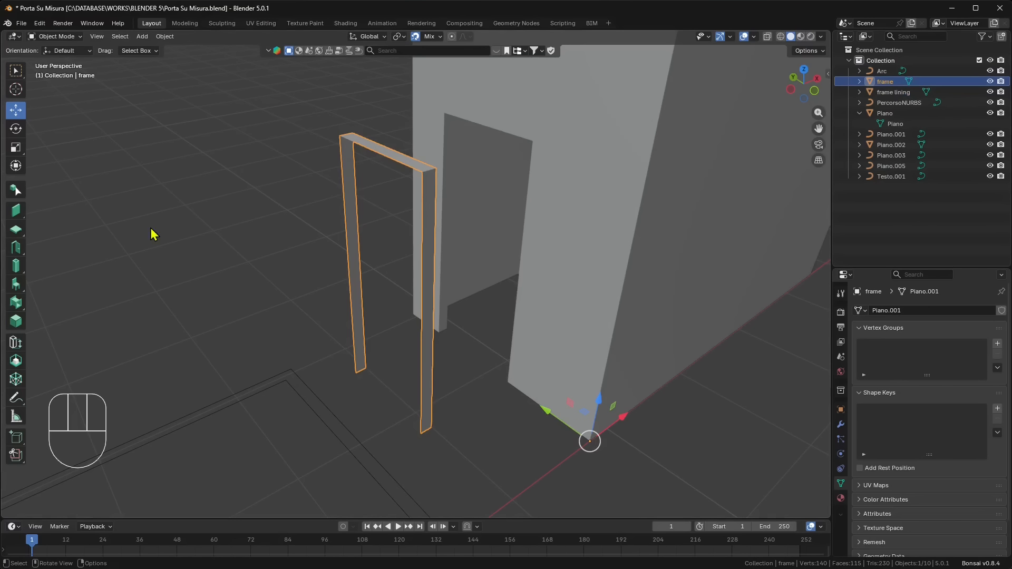
middle_click_drag(530, 371, 549, 432)
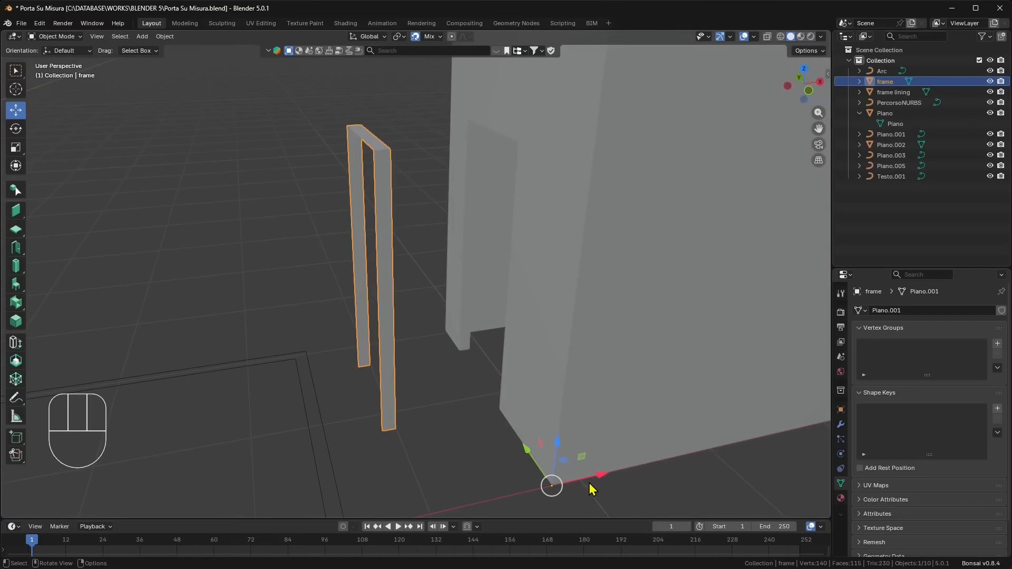
left_click_drag(578, 485, 469, 358)
middle_click_drag(472, 84, 495, 261)
middle_click_drag(494, 268, 850, 359)
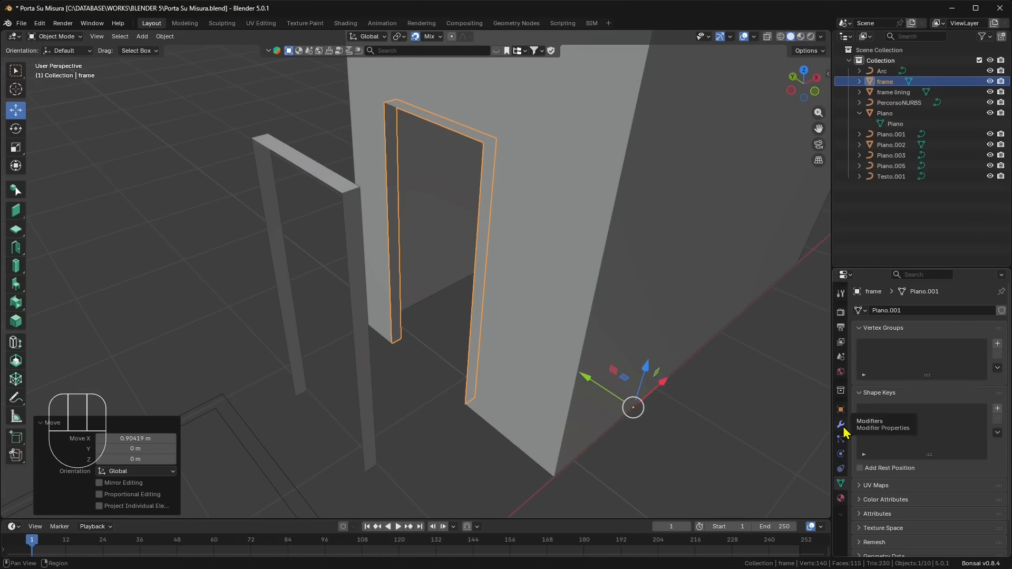
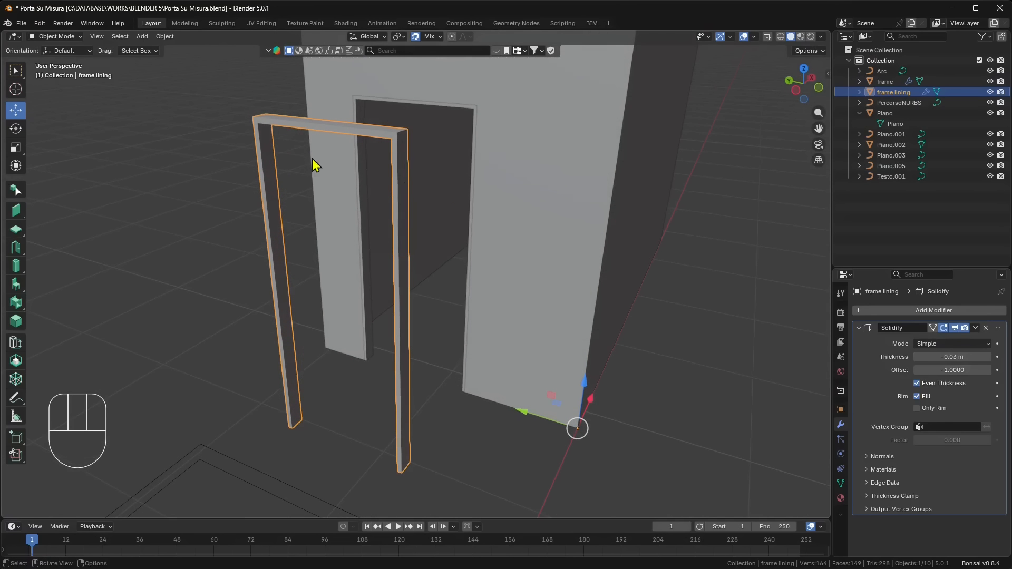
- With transforms limited to origins, snap the frame lining's origin to the outer lower corner of its jamb and restore normal transforms
middle_click_drag(377, 348, 346, 348)
middle_click_drag(578, 468, 566, 445, "shift")
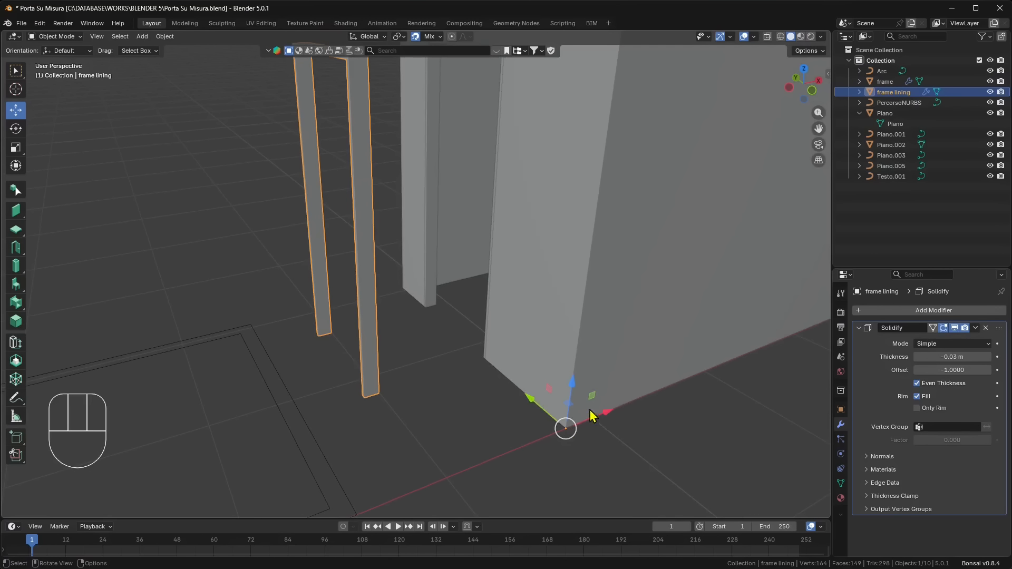
left_click(806, 51)
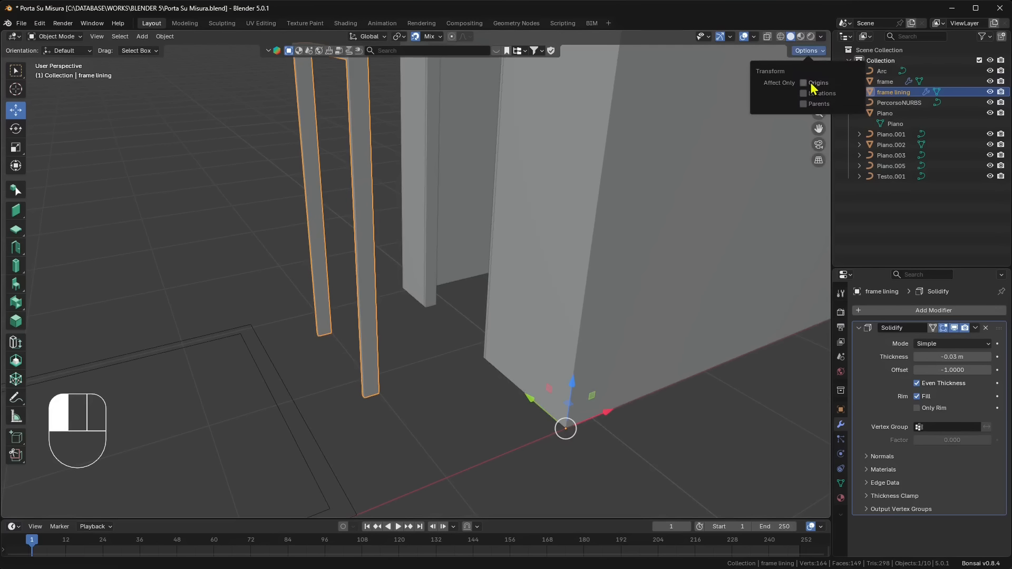
left_click(805, 84)
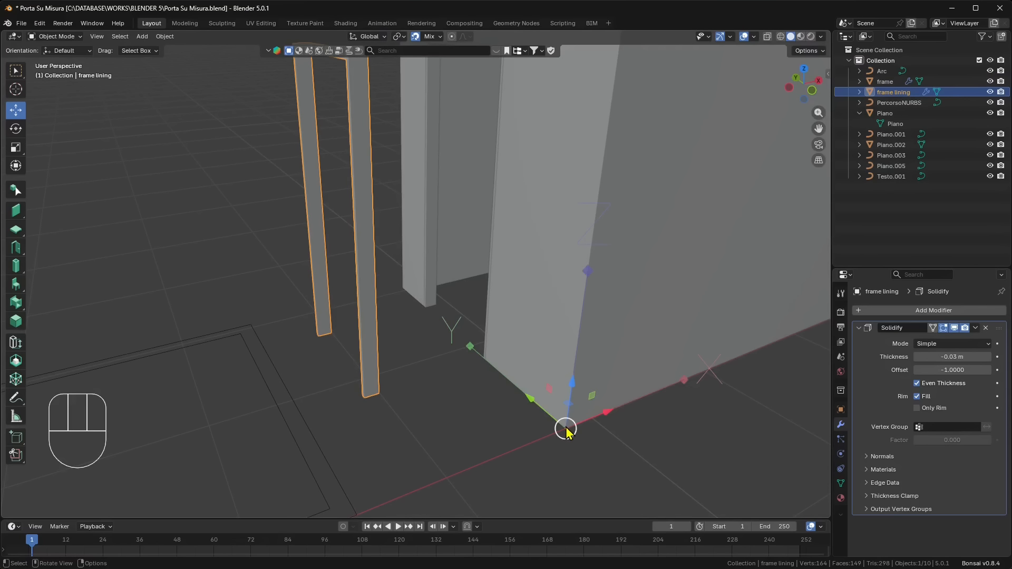
left_click_drag(565, 427, 365, 412)
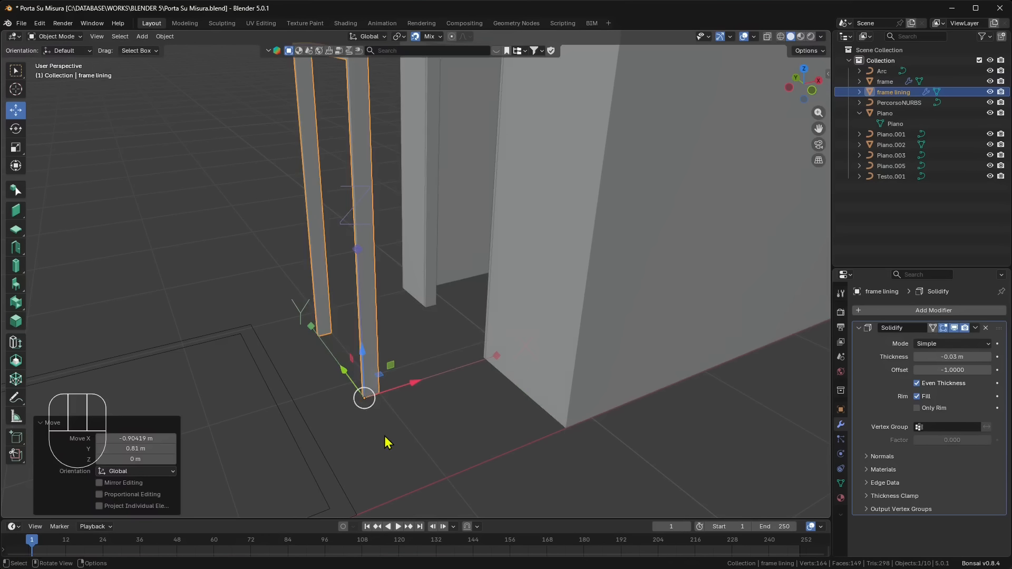
middle_click_drag(384, 435, 453, 418)
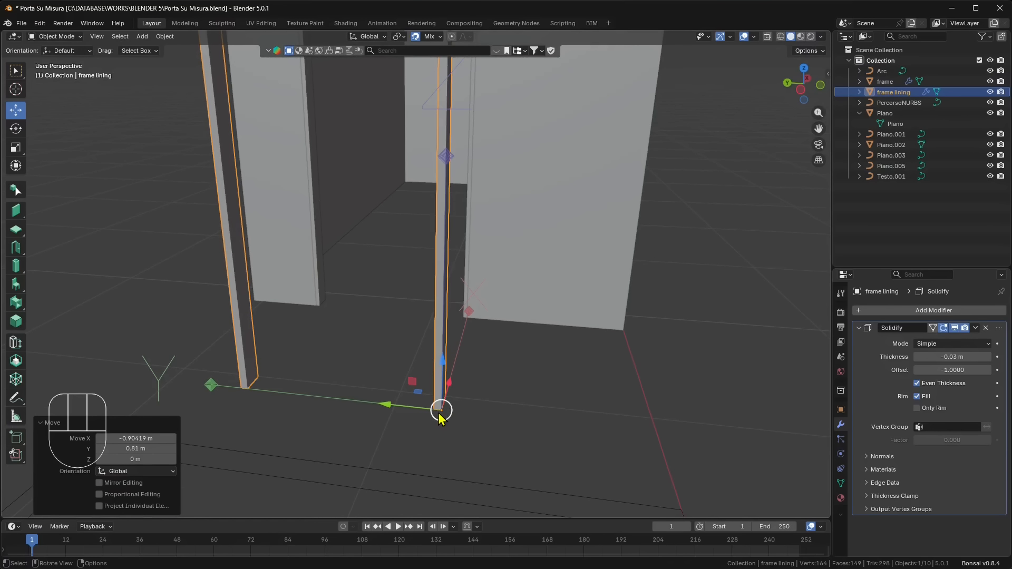
middle_click_drag(598, 436, 567, 432)
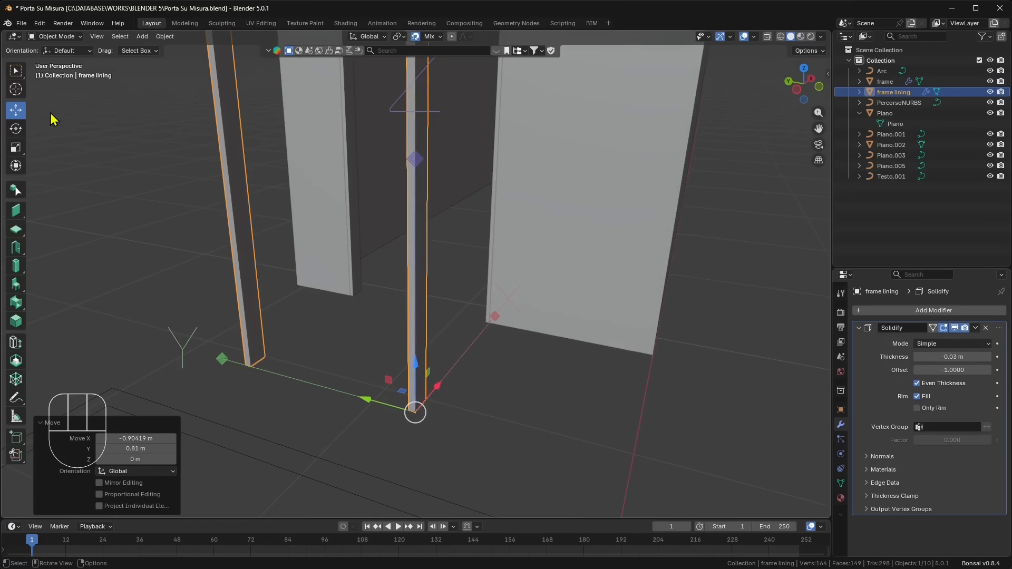
left_click(812, 53)
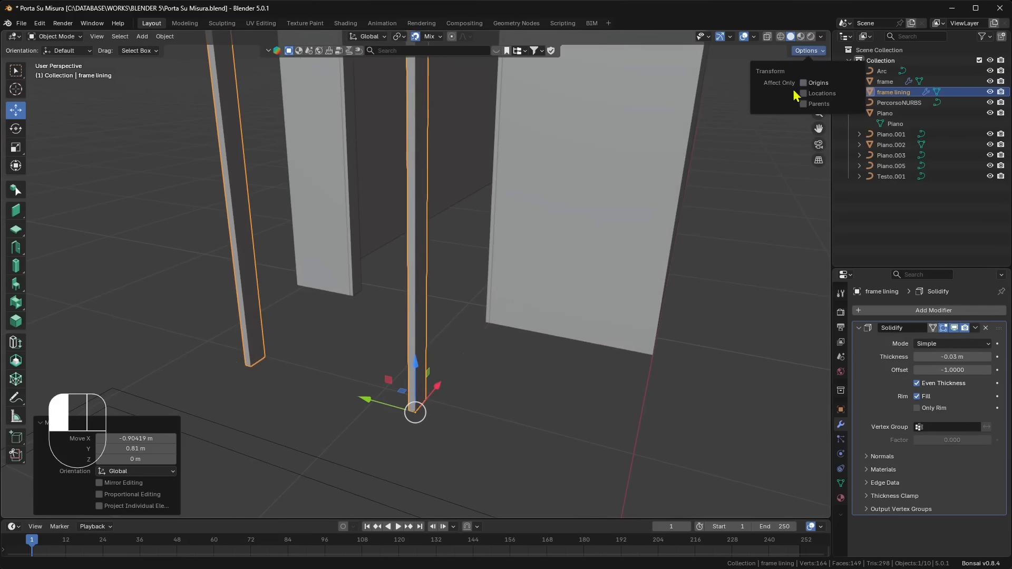
- Snap the frame lining 0.80419 m along X and 0.02 m along Y to the frame's inner corner, and slide it along X flush with the wall
middle_click_drag(305, 294, 448, 423)
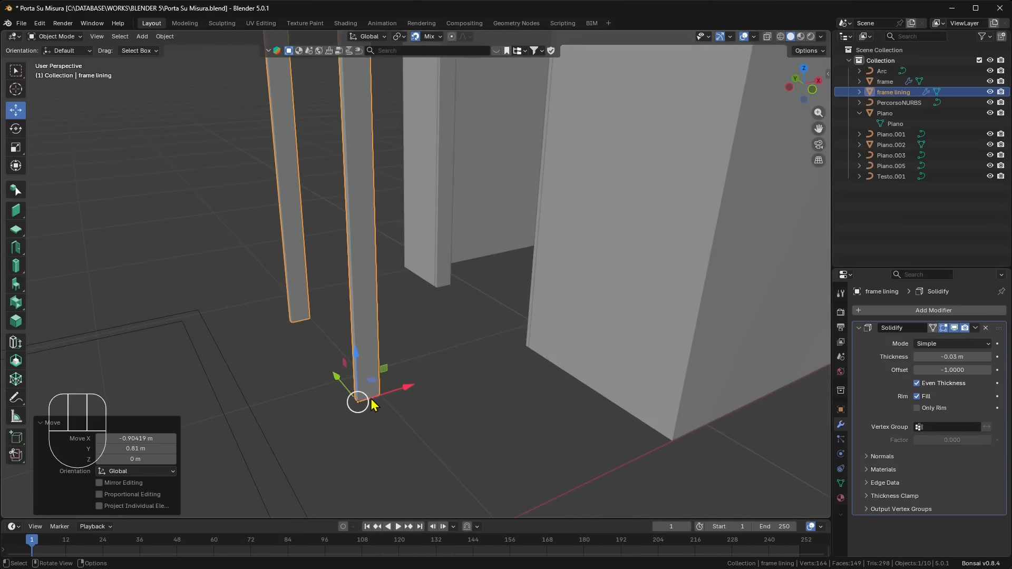
left_click_drag(358, 412, 519, 371)
middle_click_drag(546, 454, 651, 448)
middle_click_drag(369, 350, 447, 367, "shift")
scroll(447, 366, "up", 1)
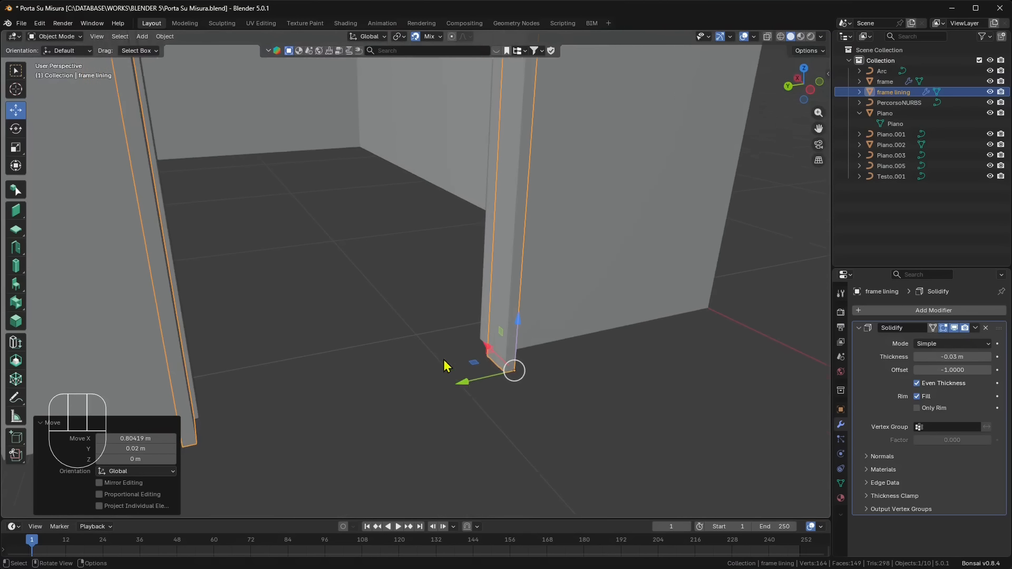
left_click_drag(503, 374, 484, 333)
left_click(489, 361)
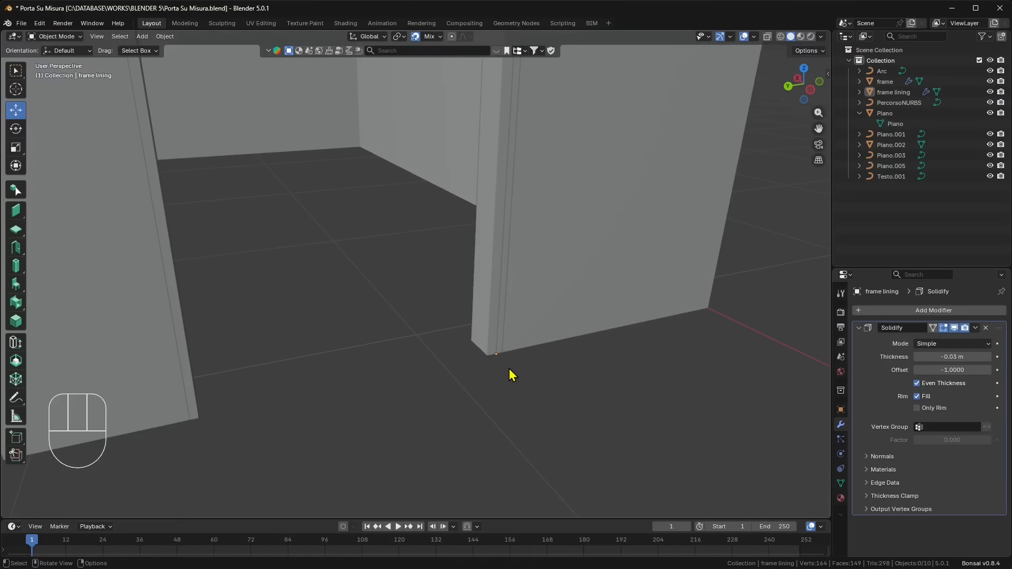
- Select the frame lining in the doorway and examine how its jambs and head fit against the frame
scroll(510, 370, "down", 2)
middle_click_drag(576, 393, 506, 384)
middle_click_drag(483, 309, 504, 409, "shift")
scroll(506, 411, "down", 1)
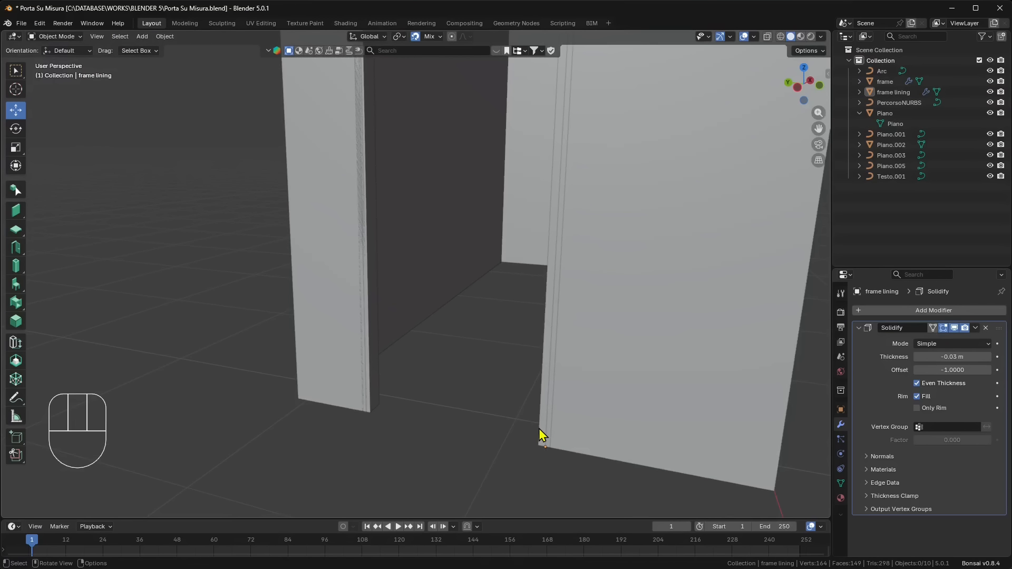
left_click(539, 429)
middle_click_drag(543, 437, 488, 442)
mouse_move(433, 253)
middle_mouse_down("shift")
mouse_move(488, 316)
mouse_move(439, 325)
middle_mouse_up("shift")
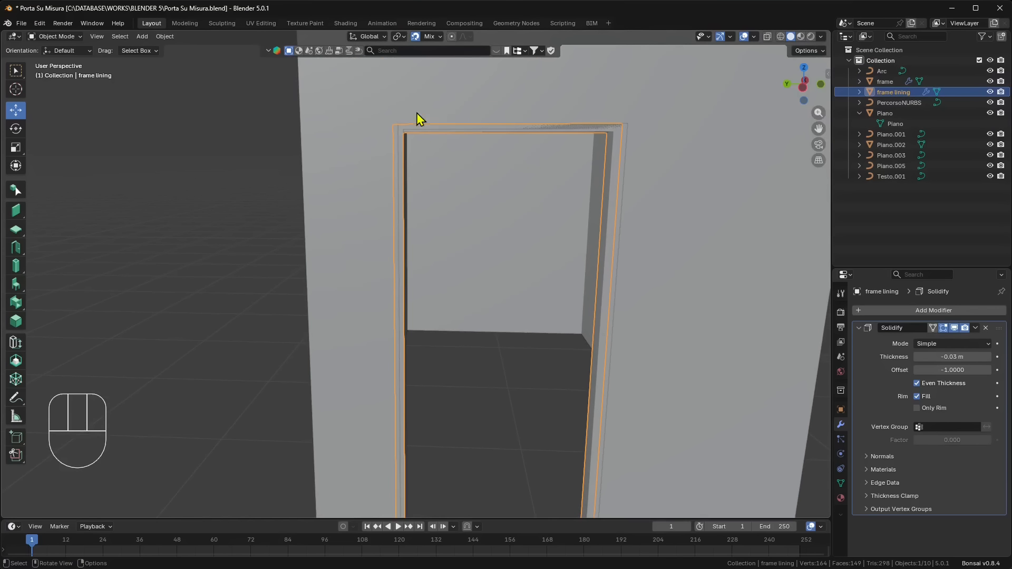
middle_click_drag(482, 258, 430, 202, "shift")
scroll(458, 213, "down", 1)
middle_click_drag(514, 143, 499, 153)
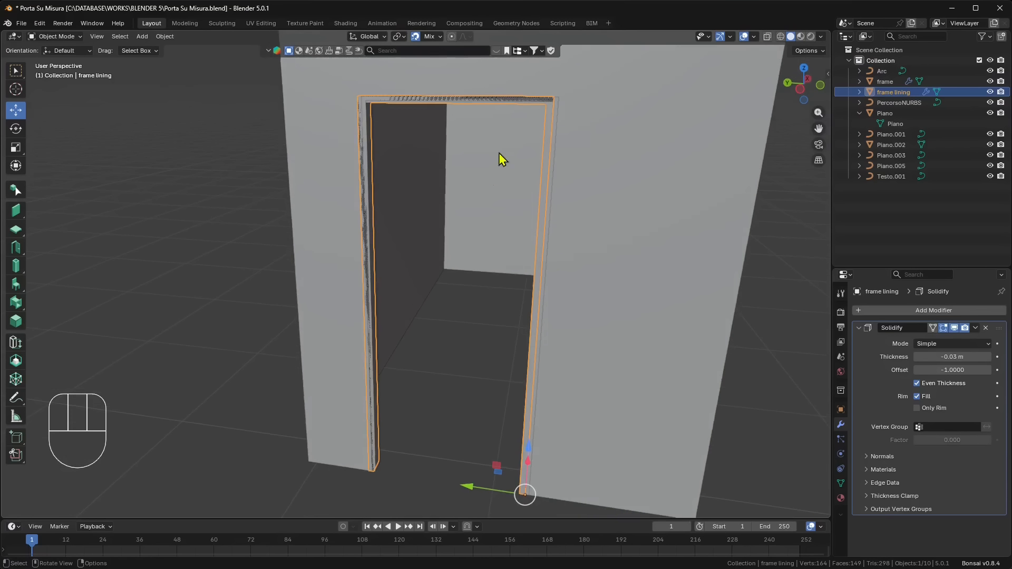
- Turn on X-ray display with solid shading and enter Edit Mode on the frame lining
left_click(780, 36)
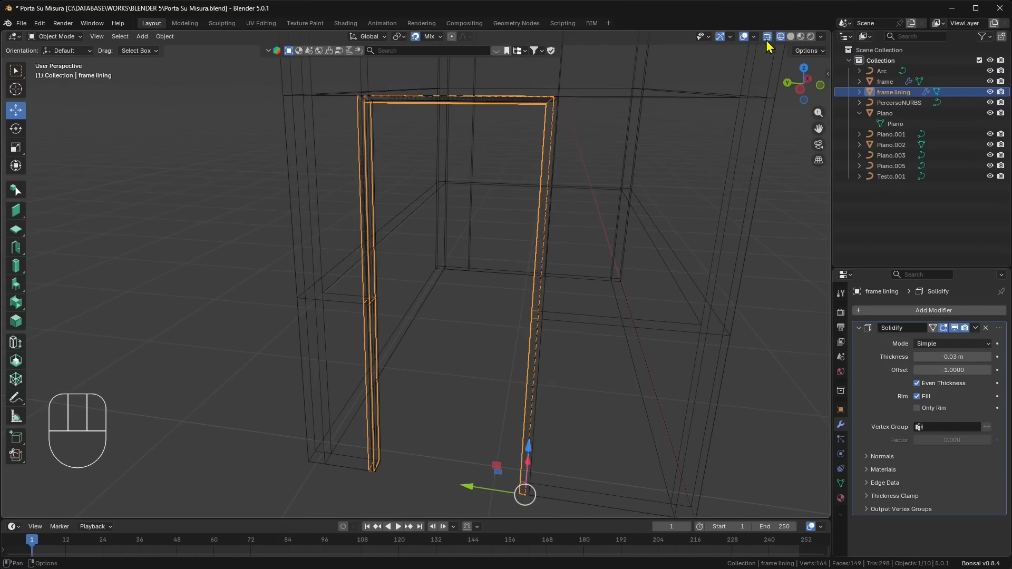
left_click(791, 37)
left_click(768, 38)
middle_click_drag(488, 207, 457, 270, "shift")
key("Tab")
middle_click_drag(562, 282, 537, 295)
- With edge selection, lower the lining's top corner edge above its origin by 0.02 m in Z onto the frame's inner corner
left_click(533, 198)
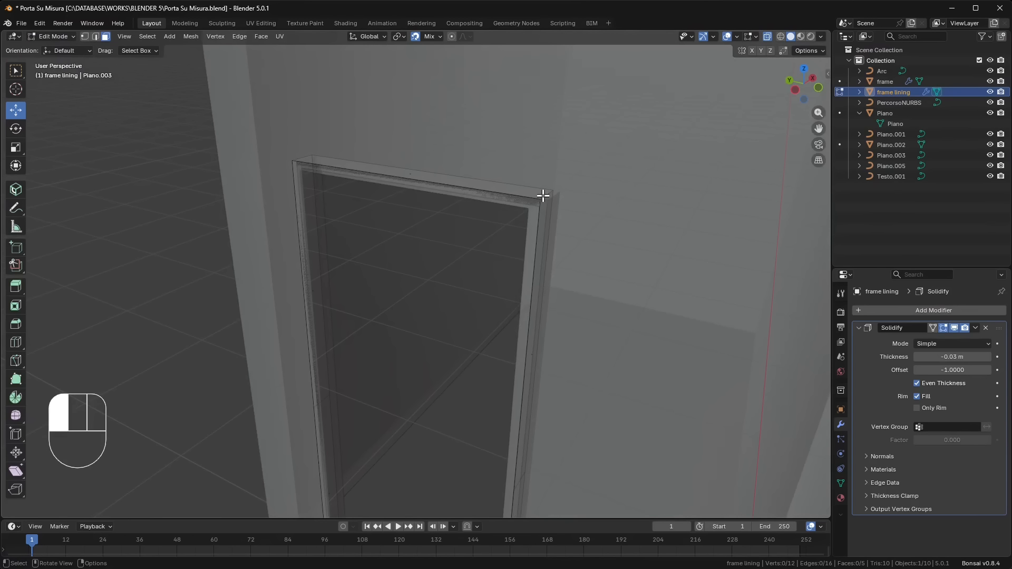
middle_click_drag(534, 206, 565, 261)
left_click(508, 192)
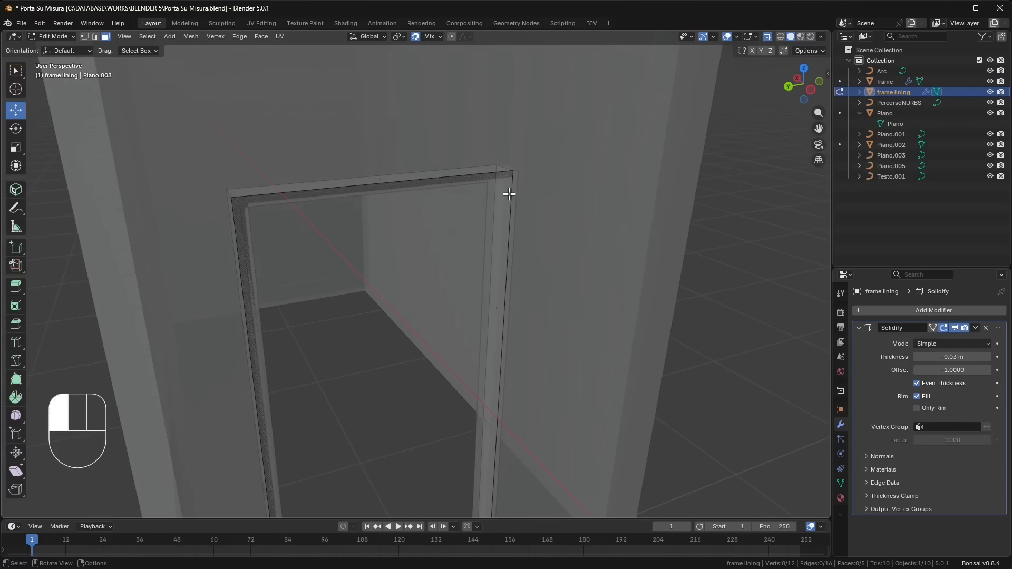
left_click(95, 36)
left_click(479, 171)
left_click(502, 170)
middle_click_drag(551, 226, 457, 212)
middle_click_drag(593, 225, 496, 281, "shift")
mouse_move(508, 196)
middle_mouse_down()
mouse_move(517, 219)
mouse_move(524, 196)
mouse_move(546, 231)
mouse_move(520, 186)
middle_mouse_up()
mouse_move(528, 177)
left_mouse_down()
mouse_move(501, 204)
mouse_move(531, 183)
mouse_move(538, 190)
left_mouse_up()
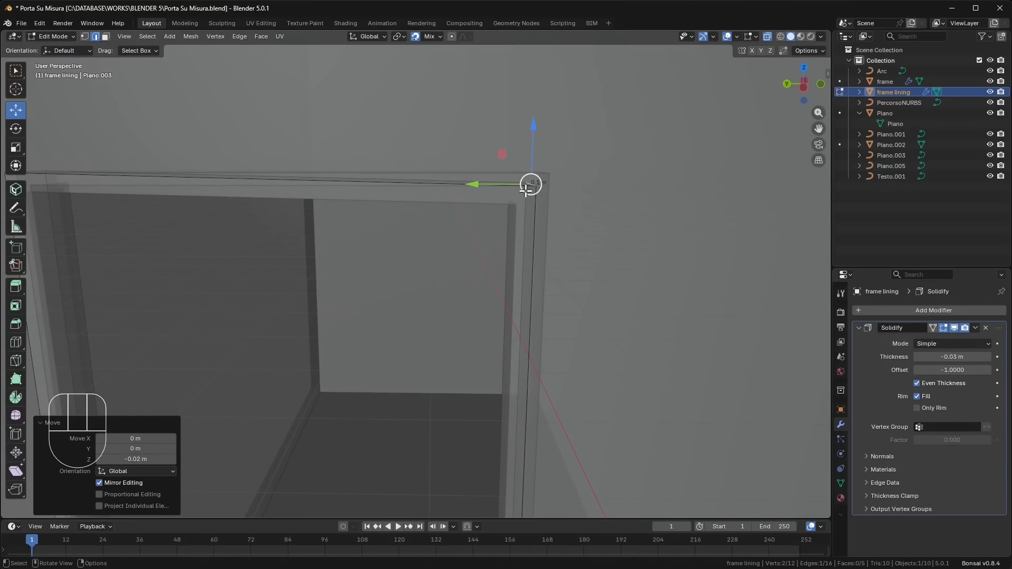
- In the left view, snap the lining's opposite top corner edge to the frame's inner corner, -0.04 m in Y and -0.02 m in Z
middle_click_drag(362, 235, 513, 216, "shift")
left_click_drag(214, 127, 156, 160)
left_click(808, 91)
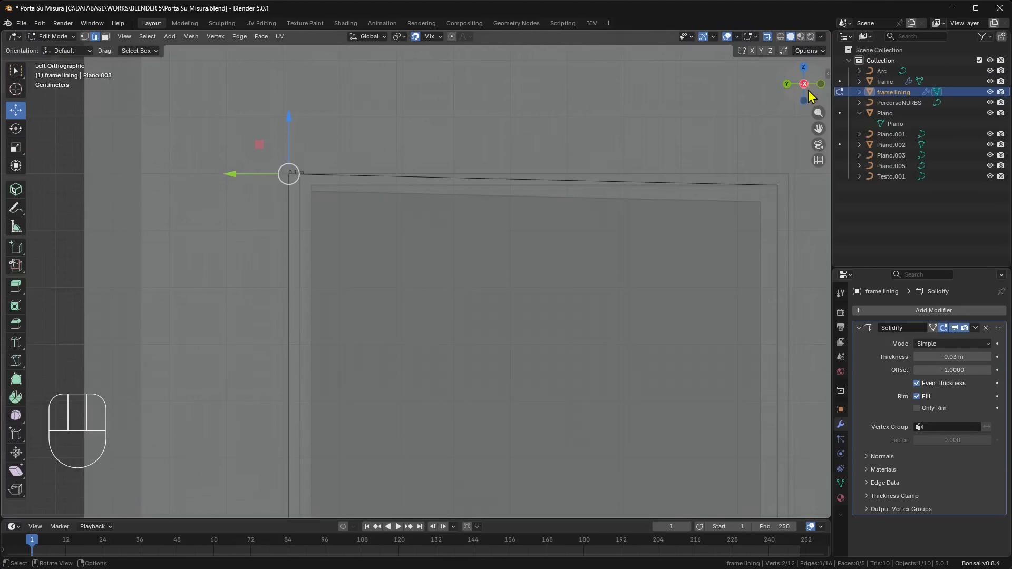
scroll(347, 156, "up", 1)
middle_click_drag(261, 165, 287, 175, "shift")
scroll(284, 176, "up", 2)
left_click_drag(201, 85, 277, 137)
scroll(279, 140, "down", 7)
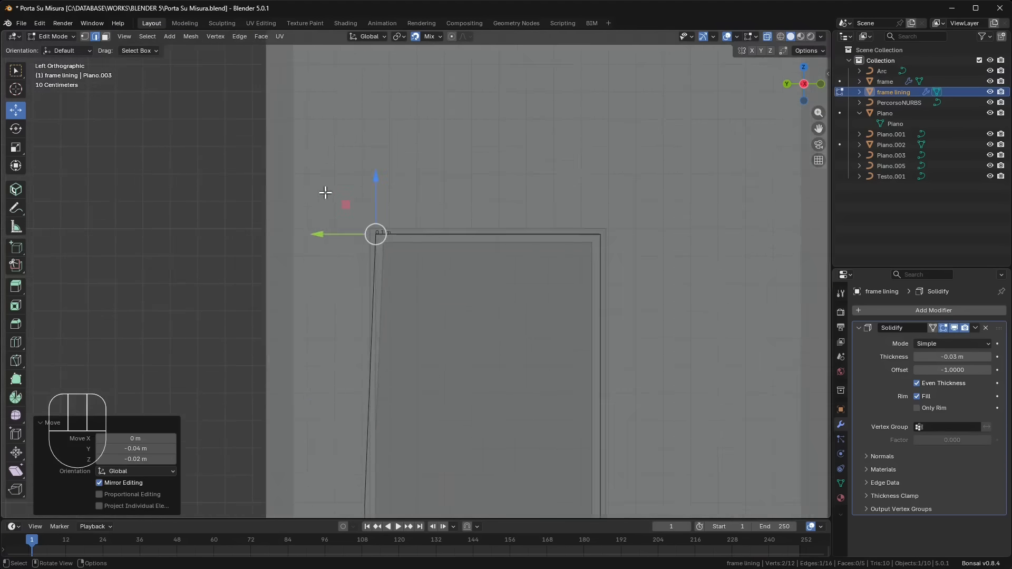
- Select the bottom edge of the jamb opposite the lining's origin and shift it along Y to the frame's inner face, correcting it by 0.050359 m
scroll(433, 357, "down", 1)
middle_click_drag(433, 356, 416, 337, "shift")
left_click(390, 327)
left_click_drag(348, 323, 392, 323)
scroll(399, 337, "up", 4)
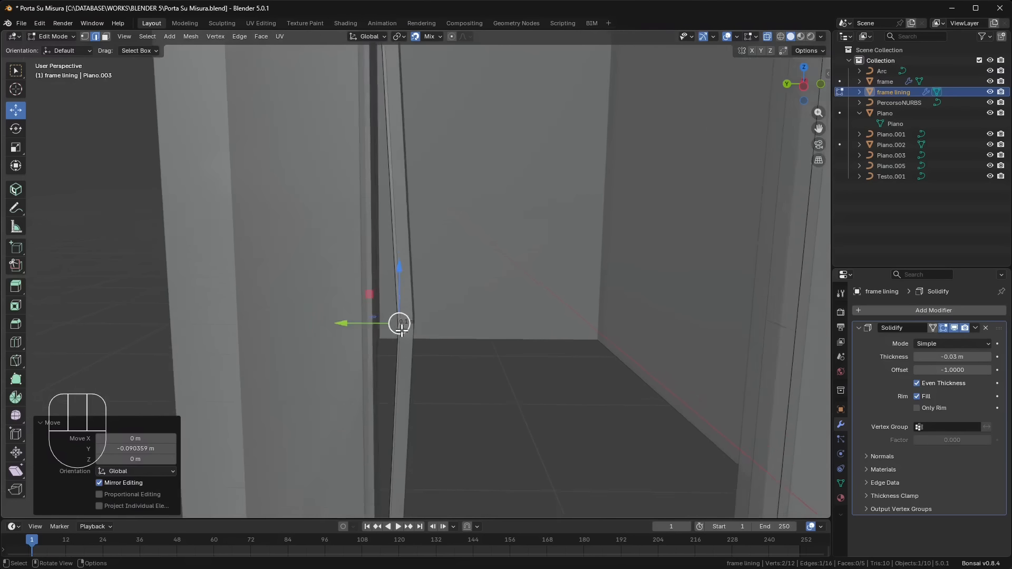
middle_click_drag(406, 361, 370, 391)
left_click_drag(362, 331, 351, 333)
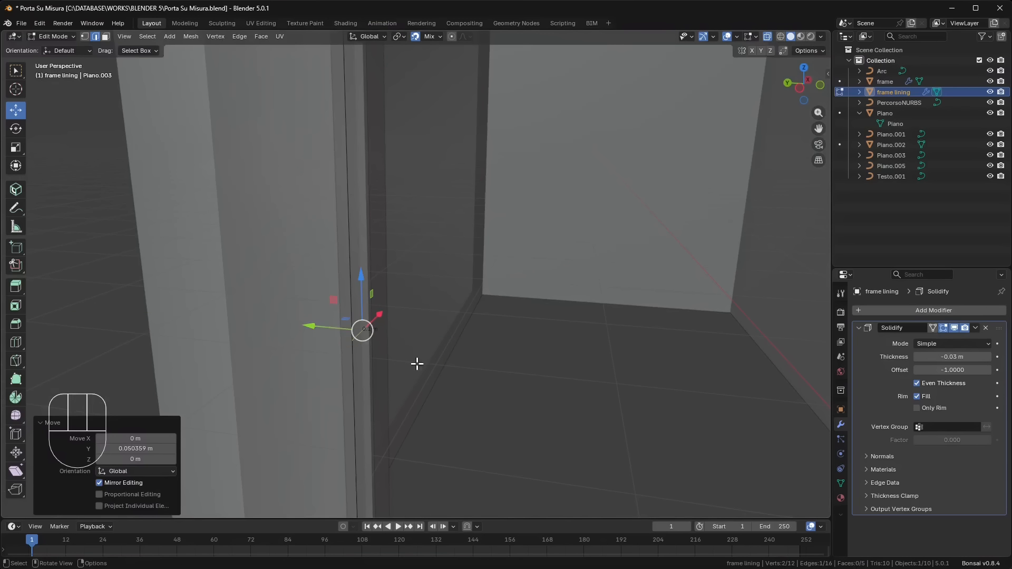
- Clear the edge selection and set the viewport's solid shading to random per-object colours
middle_click_drag(416, 362, 407, 279, "shift")
scroll(408, 279, "down", 4)
middle_click_drag(503, 364, 505, 303)
mouse_move(505, 332)
middle_mouse_down("shift")
mouse_move(504, 273)
mouse_move(574, 254)
middle_mouse_up("shift")
scroll(501, 280, "down", 2)
left_click(601, 253)
left_click(821, 36)
left_click(821, 182)
mouse_move(474, 338)
middle_mouse_down()
mouse_move(428, 422)
mouse_move(409, 245)
middle_mouse_up()
scroll(422, 289, "up", 2)
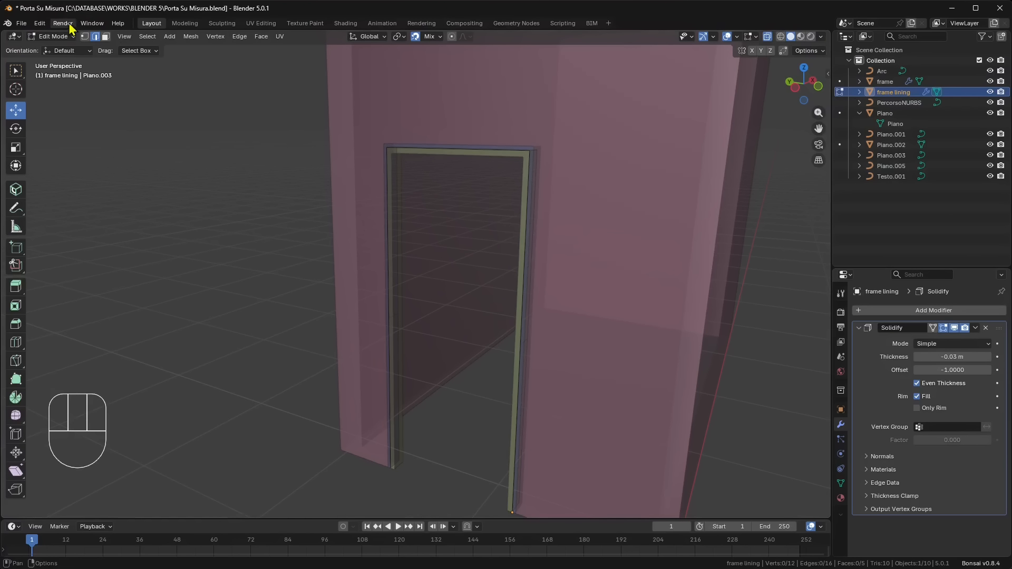
- Return to Object Mode with nothing selected and turn off X-ray display
left_click(51, 38)
left_click(61, 48)
left_click(176, 161)
scroll(273, 217, "down", 2)
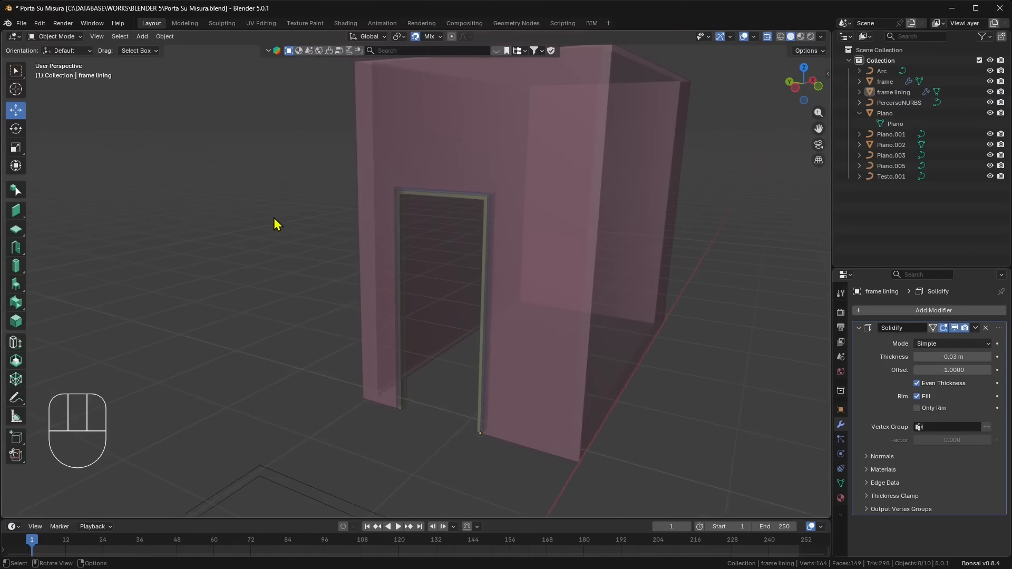
middle_click_drag(273, 218, 343, 240)
left_click(768, 36)
scroll(435, 278, "up", 2)
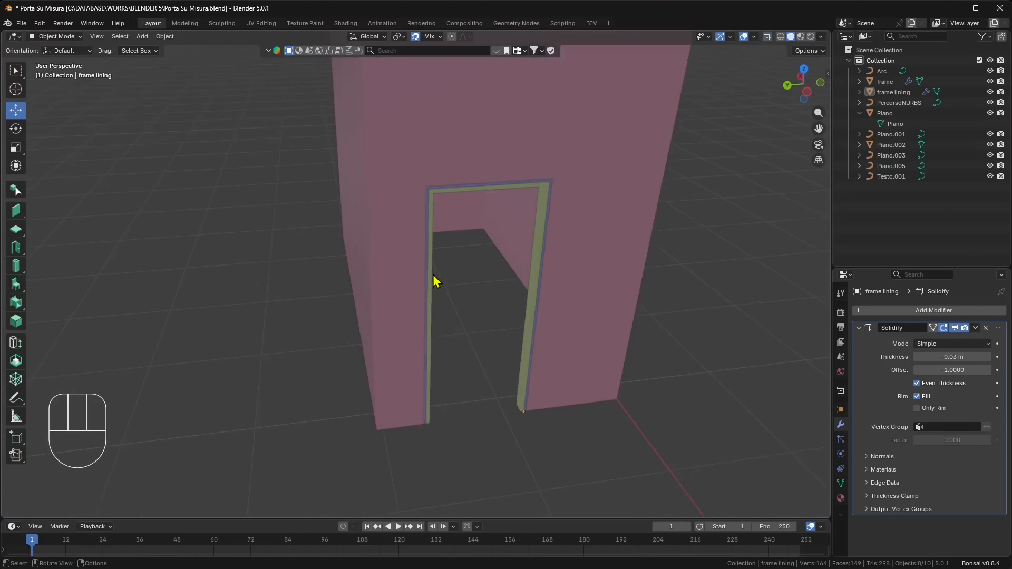
- Examine the coloured frame and frame lining around the doorway for a clean nested fit
key("Delete")
middle_click_drag(435, 277, 448, 170)
left_click(419, 137)
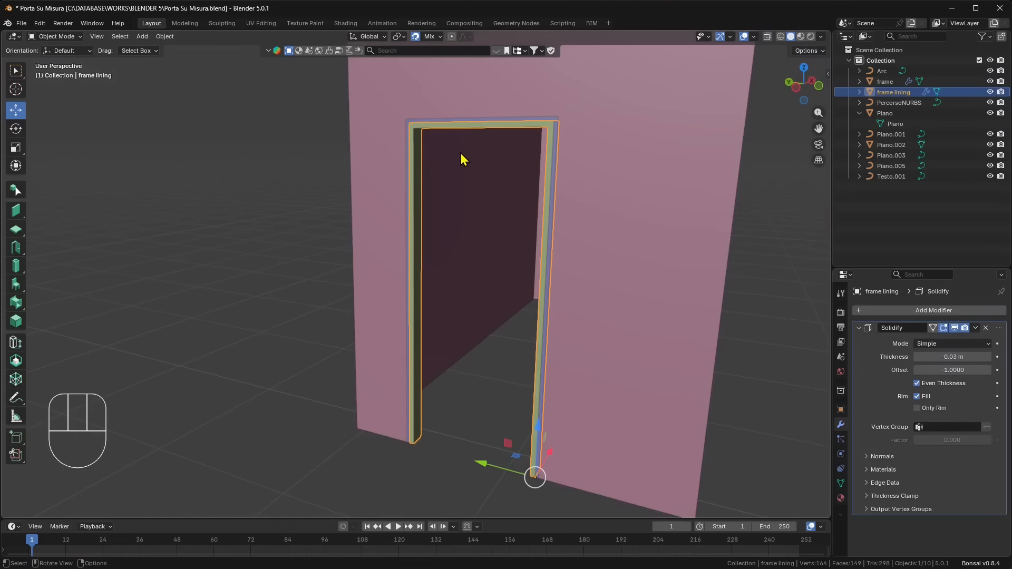
left_click(327, 126)
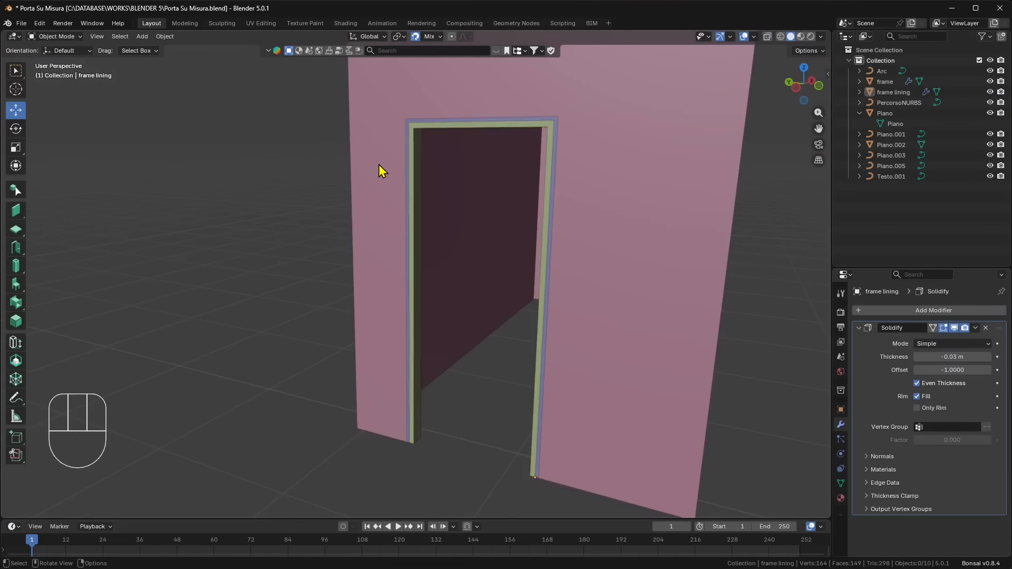
middle_click_drag(379, 167, 395, 200)
scroll(440, 148, "up", 2)
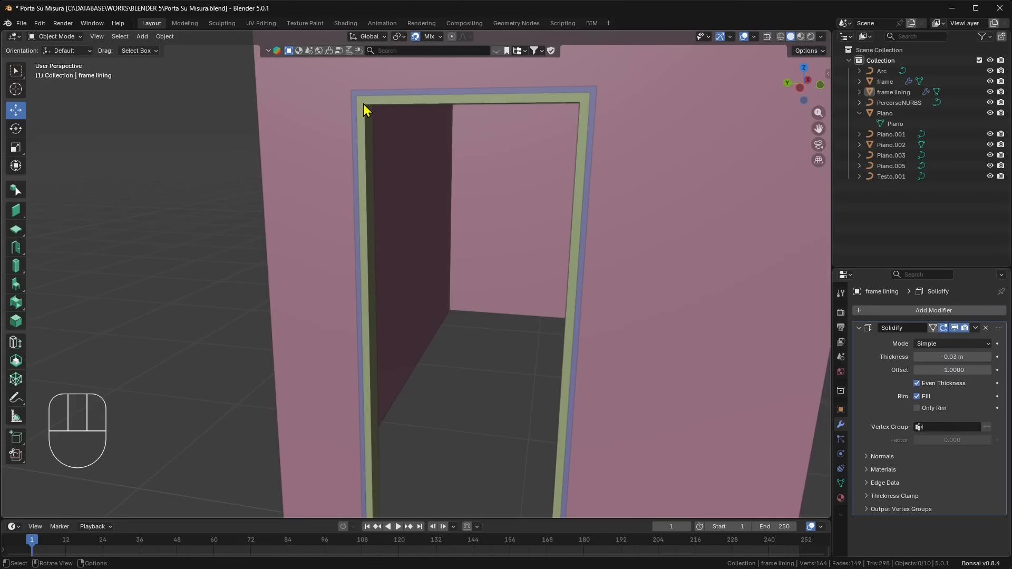
scroll(372, 106, "down", 3)
mouse_move(425, 162)
middle_mouse_down("shift")
mouse_move(420, 177)
mouse_move(422, 166)
middle_mouse_up("shift")
scroll(342, 173, "down", 3)
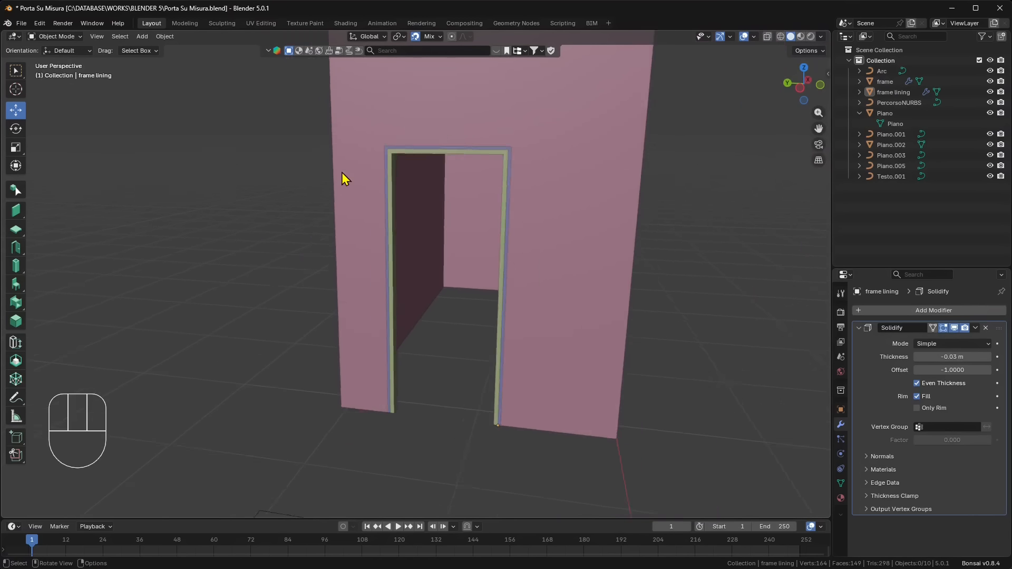
- Add a 2 m plane on the open ground beside the floor plan outlines
middle_click_drag(374, 231, 287, 277)
scroll(287, 276, "down", 5)
key("shift+a")
left_click(248, 364)
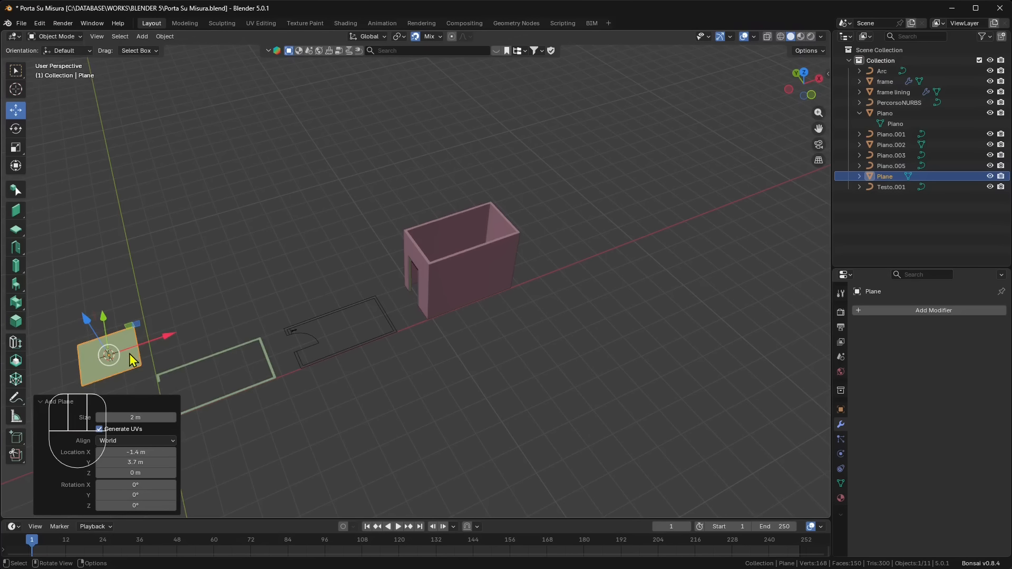
- Move the plane 10.2 m in X and -1.89 m in Y, snapping its corner to the doorway's lower corner
middle_click_drag(138, 342, 142, 285)
left_click_drag(167, 240, 387, 339)
middle_click_drag(385, 333, 457, 306)
scroll(457, 305, "up", 3)
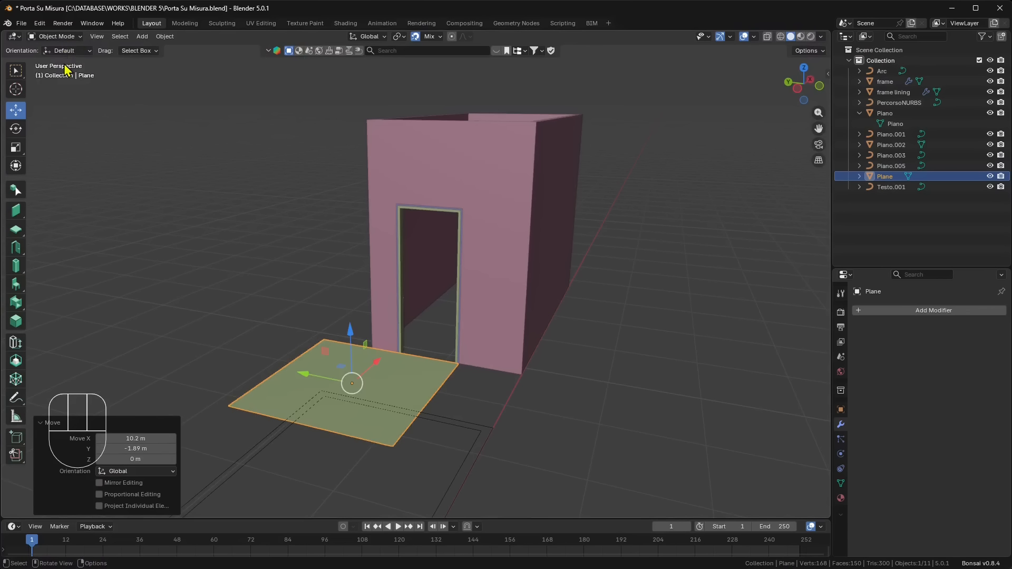
- In Edit Mode with vertex selection, snap the plane's two vertices nearest the wall 1.95 m up to the lining's inner upper corners
left_click(55, 36)
left_click(50, 53)
scroll(220, 226, "up", 1)
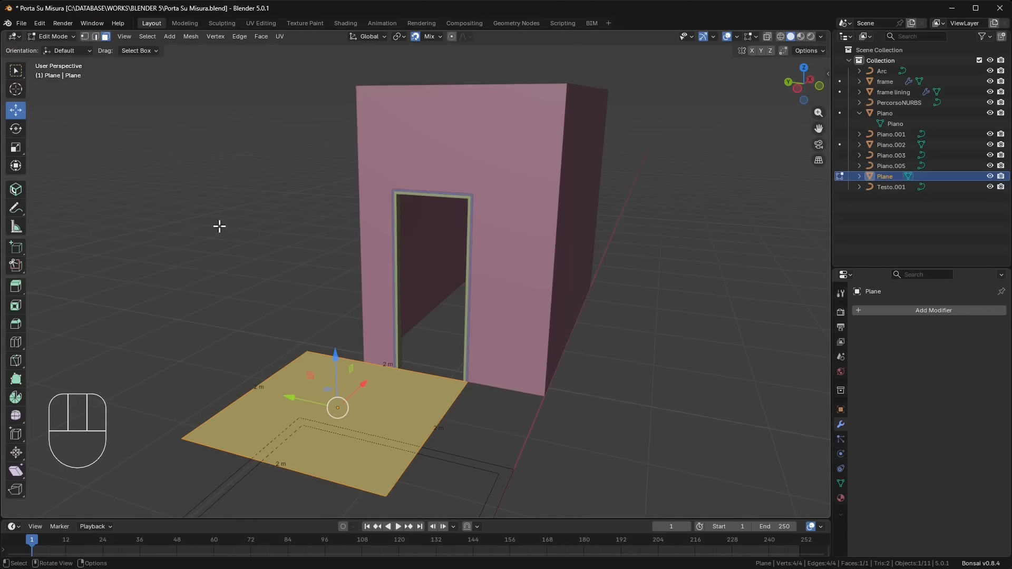
left_click(85, 36)
left_click(468, 378)
left_click_drag(468, 379, 465, 201)
middle_click_drag(355, 332, 406, 345)
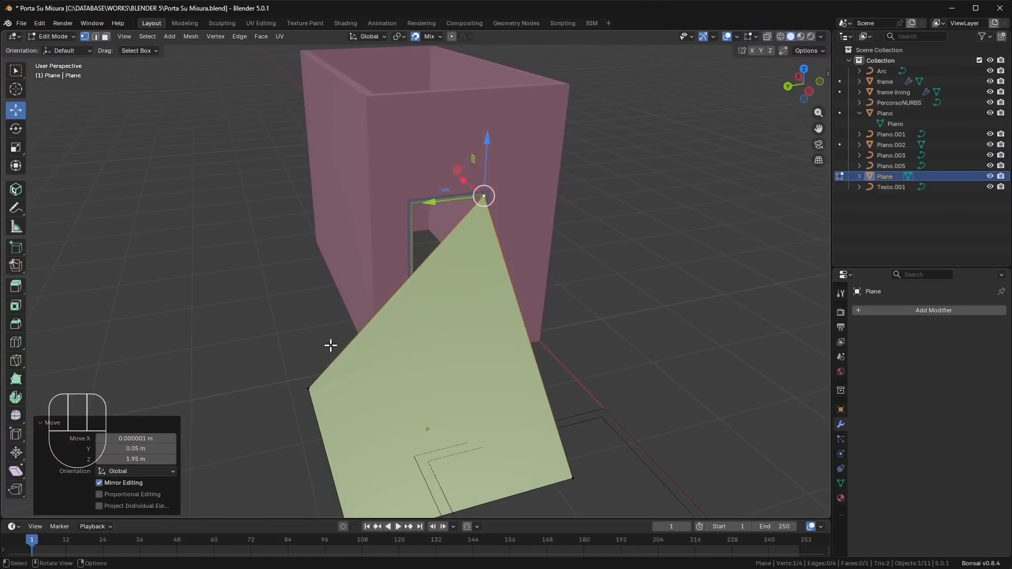
left_click(311, 387)
left_click_drag(310, 388, 413, 220)
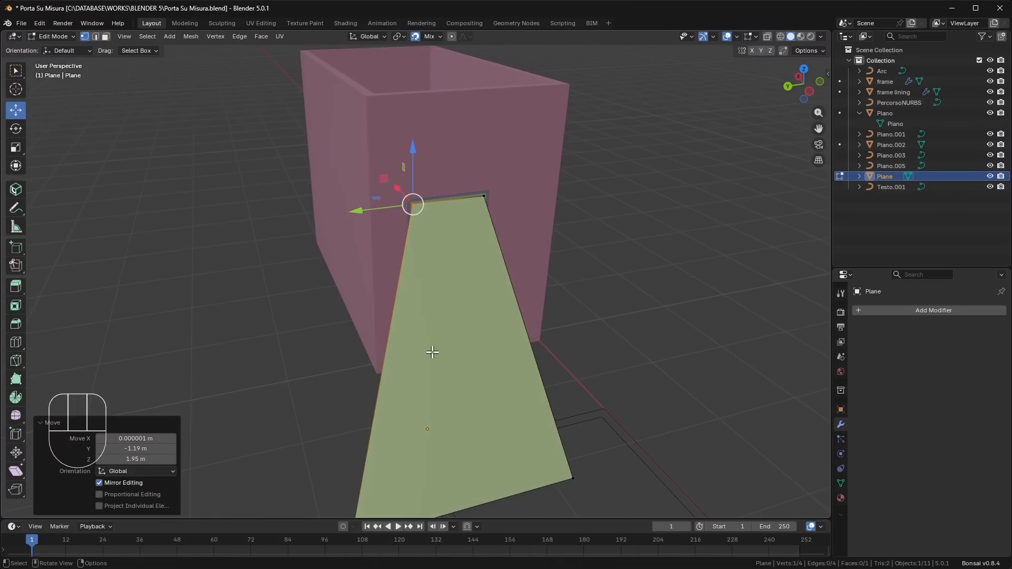
- Snap the plane's two remaining vertices 2 m along X onto the lining's inner lower corners, filling the doorway
middle_click_drag(432, 350, 366, 368)
left_click(276, 477)
left_click_drag(280, 475, 442, 388)
middle_click_drag(280, 414, 375, 458)
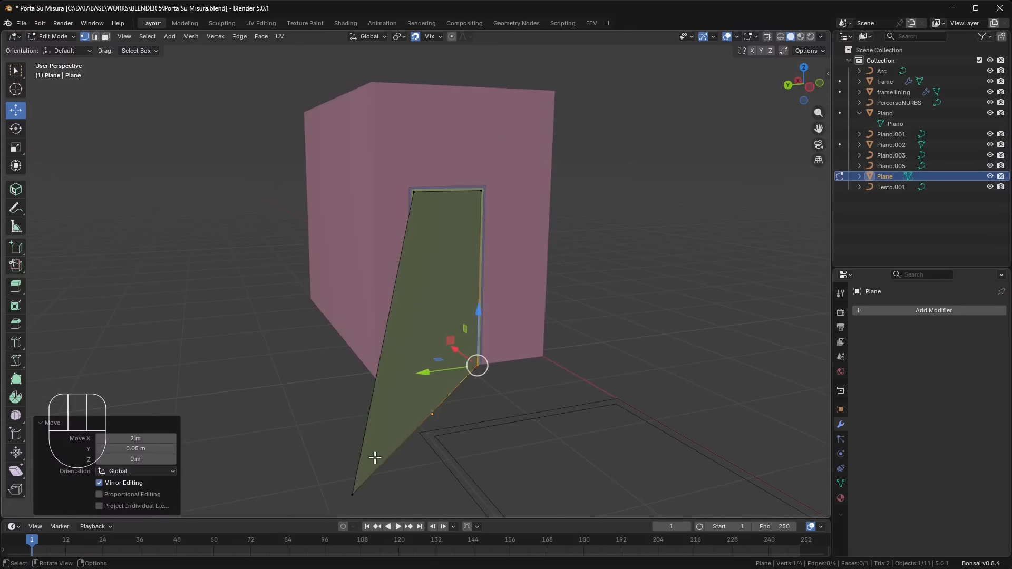
left_click(353, 491)
left_click_drag(361, 487, 425, 402)
middle_click_drag(454, 406, 441, 417)
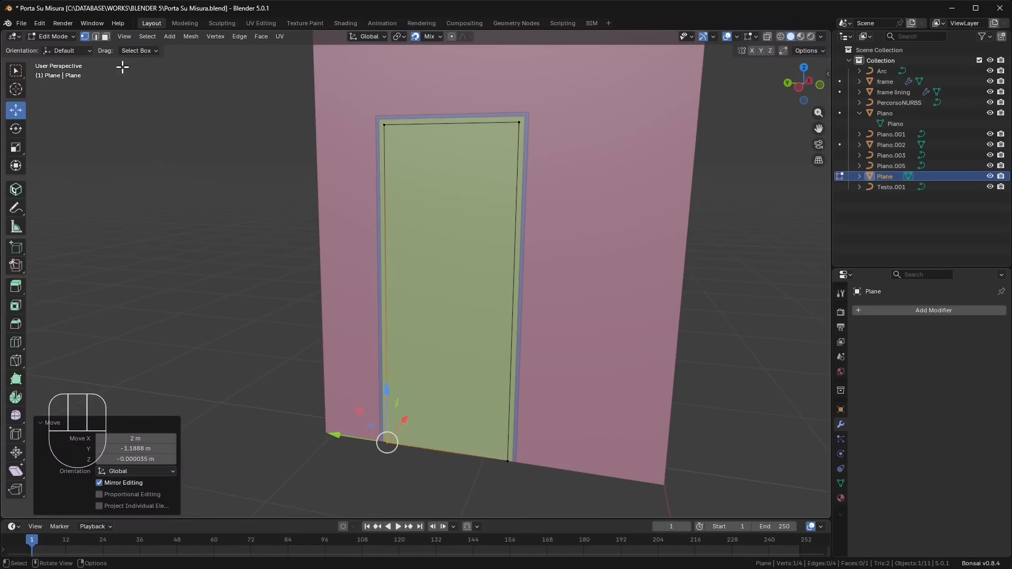
- Return to Object Mode and move the door plane along X into the doorway, recessing it behind the outer edge of the lining
left_click(52, 37)
left_click(53, 48)
middle_click_drag(431, 248, 424, 396)
middle_click_drag(111, 270, 116, 210, "shift")
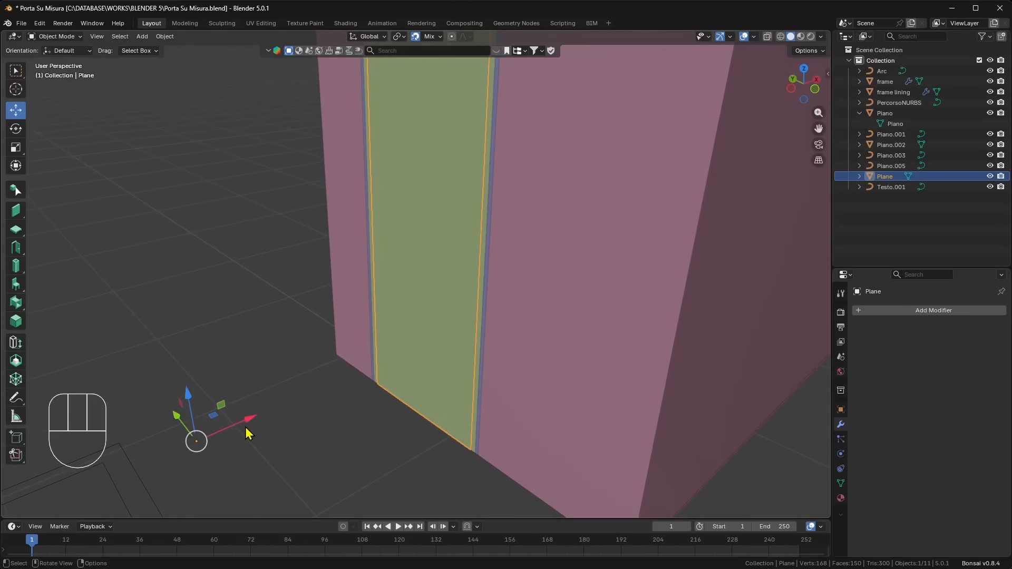
left_click_drag(242, 421, 379, 379)
left_click(382, 440)
scroll(382, 441, "down", 5)
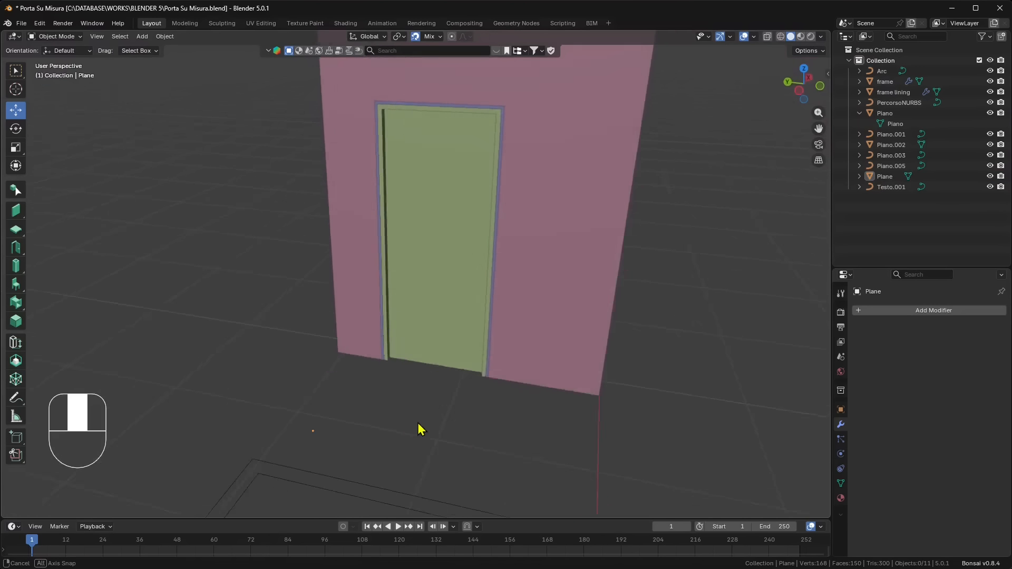
- Add a Solidify modifier to the door plane and set its offset to 0
middle_click_drag(420, 427, 490, 429)
left_click(456, 295)
middle_click_drag(471, 369, 449, 156)
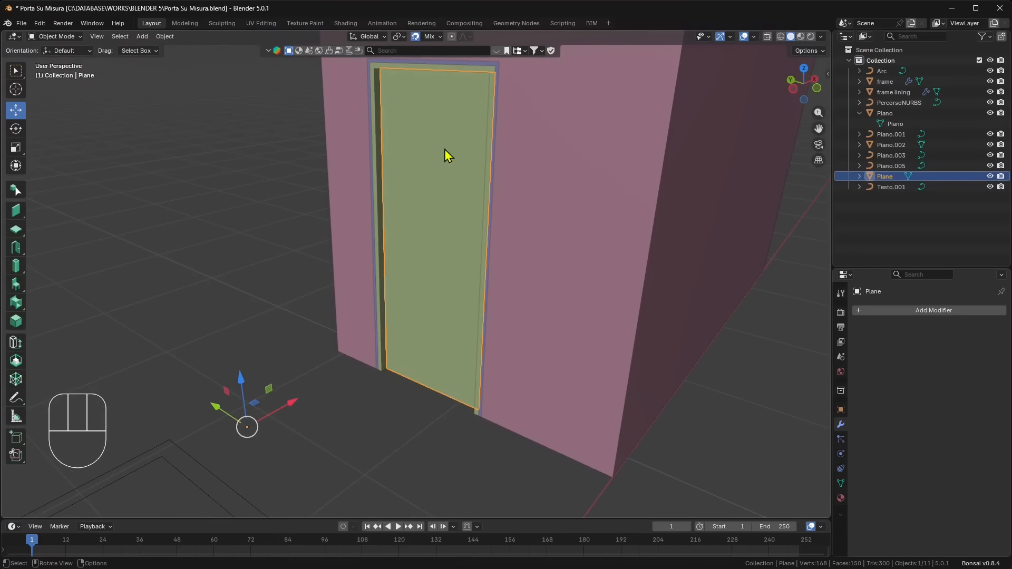
left_click(891, 311)
type("soli")
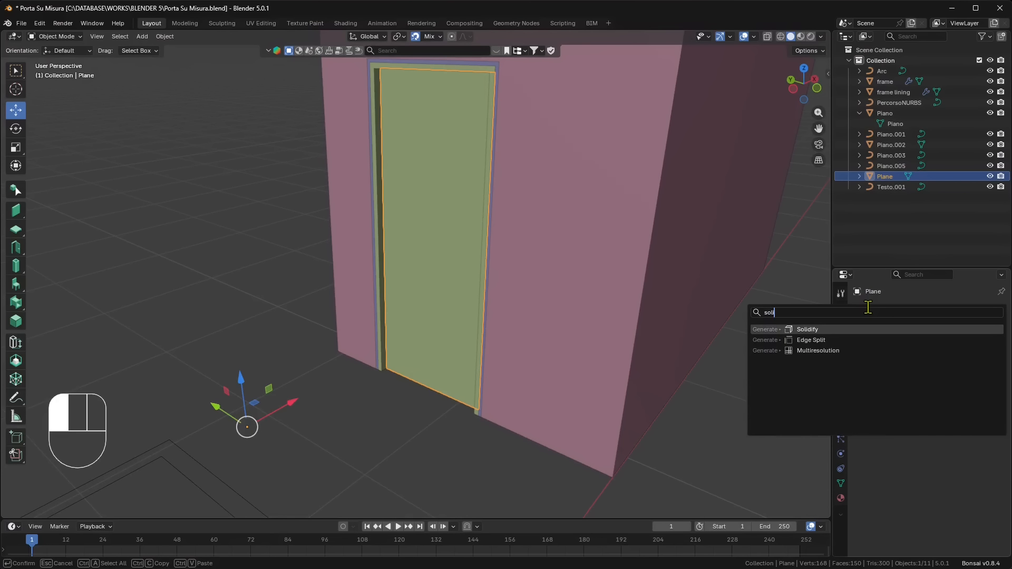
left_click(811, 328)
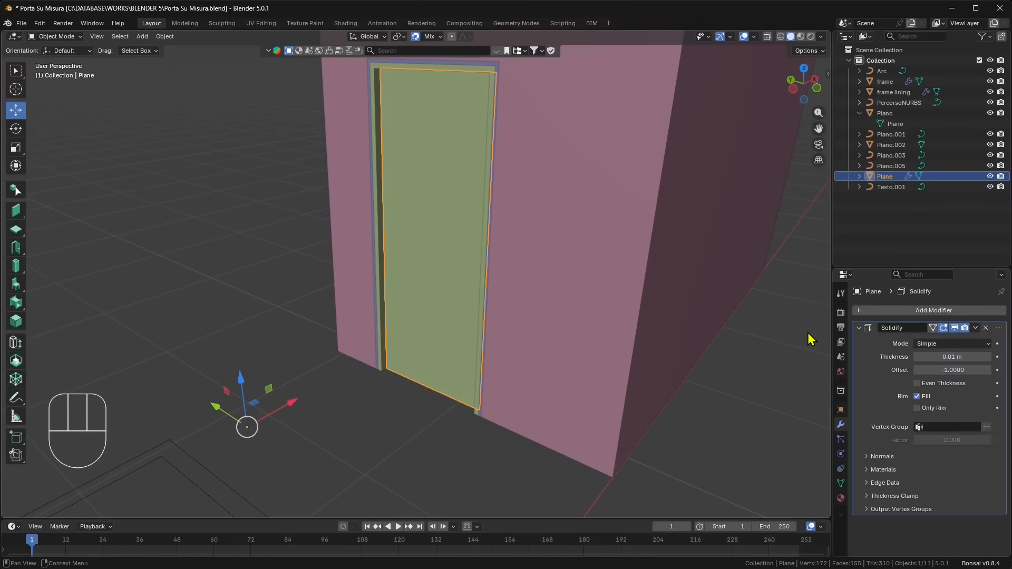
left_click(950, 369)
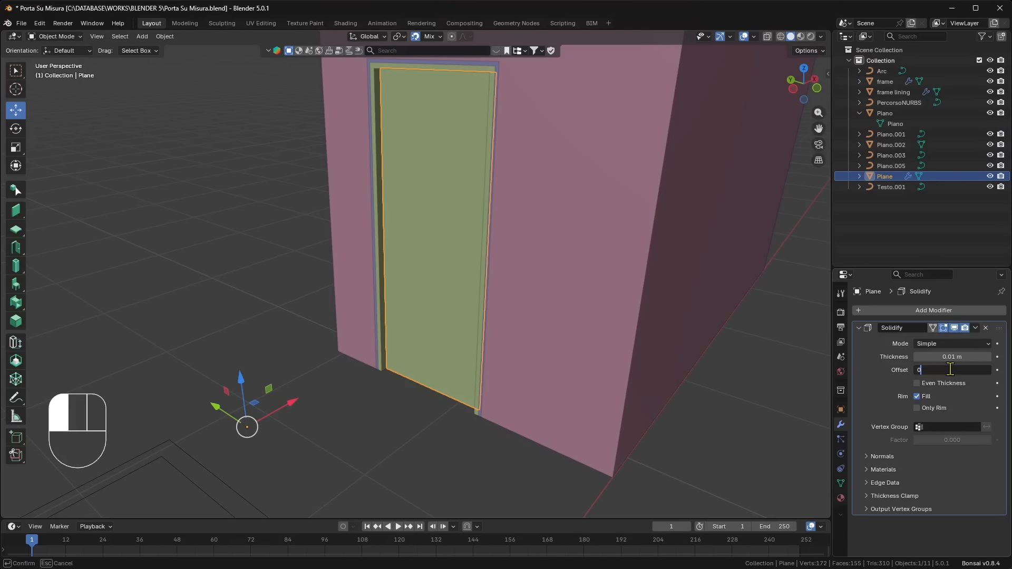
type("0")
key("Return")
- Try a Solidify thickness of 0.21 m on the door plane, and set it back to 0.01 m
left_click_drag(951, 357, 991, 356)
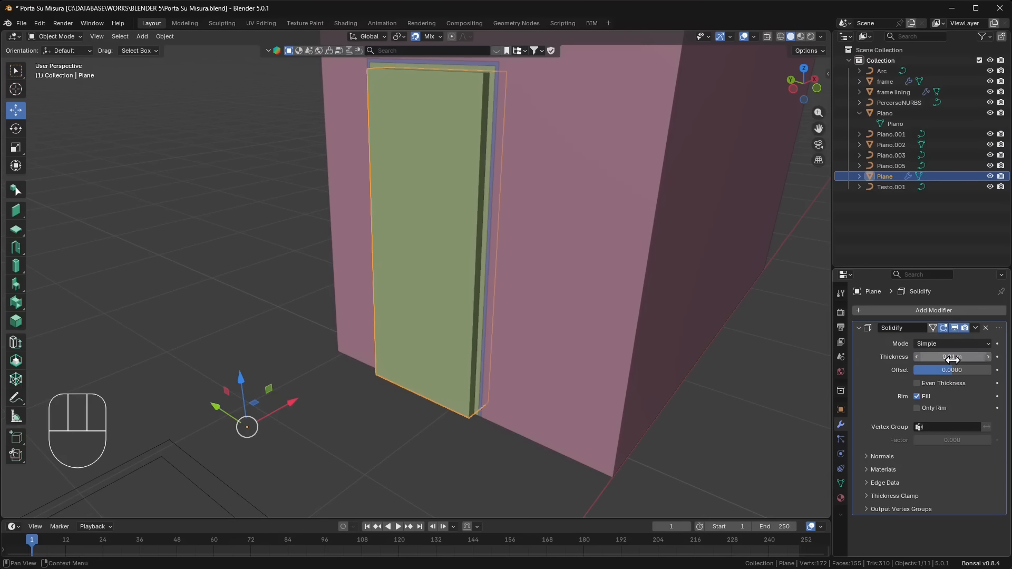
left_click(944, 357)
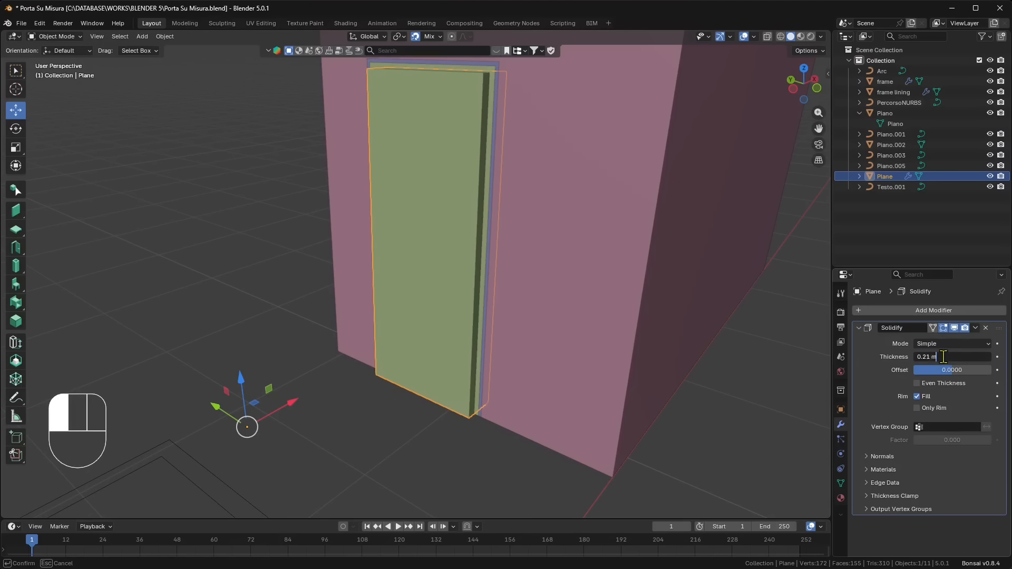
key("BackSpace")
type("01")
left_click(967, 371)
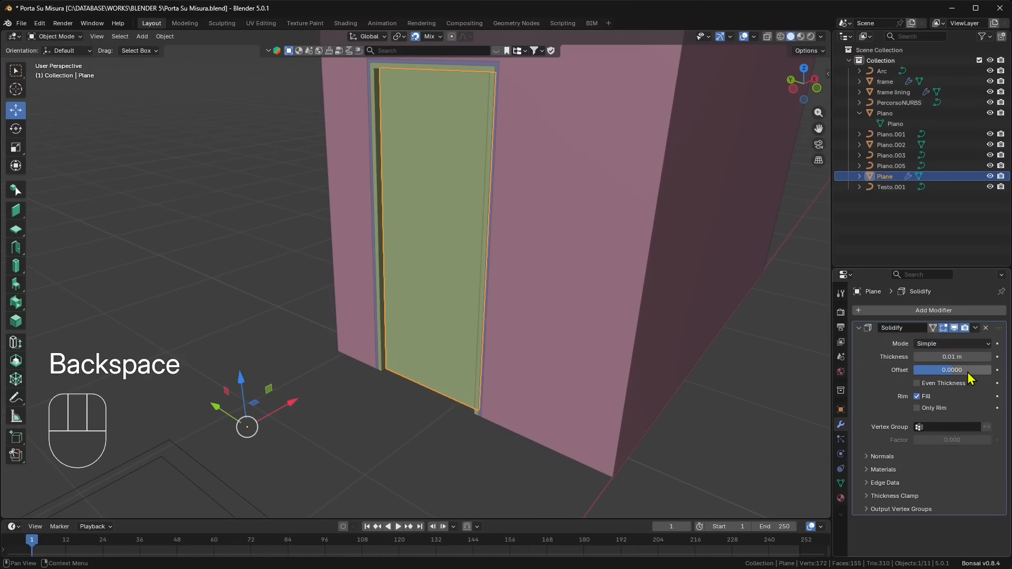
- Collapse the Solidify settings, rename the door plane as panel and deselect it
middle_click_drag(157, 219, 320, 321)
left_click(320, 320)
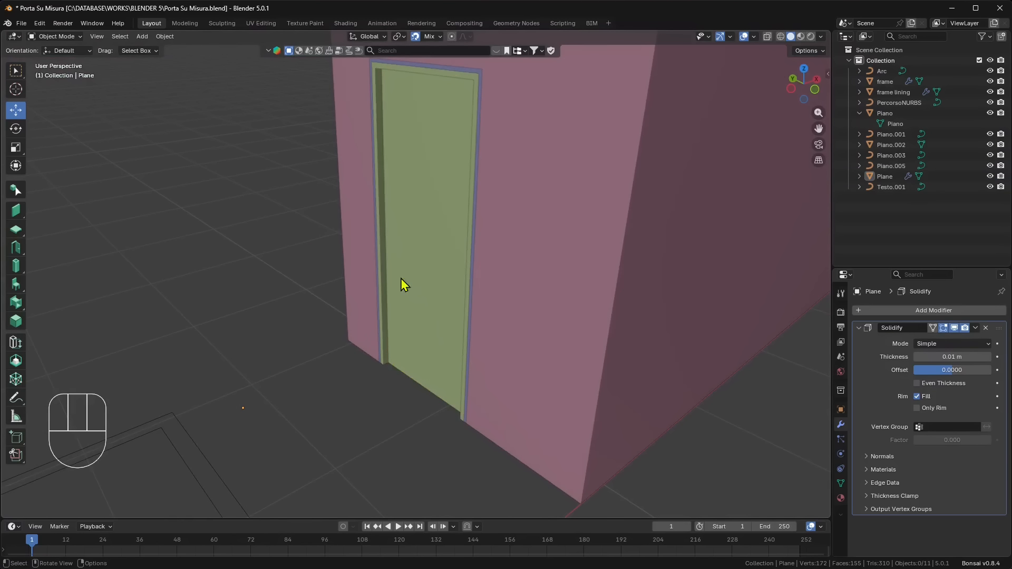
middle_click_drag(401, 279, 403, 300, "shift")
left_click(865, 330)
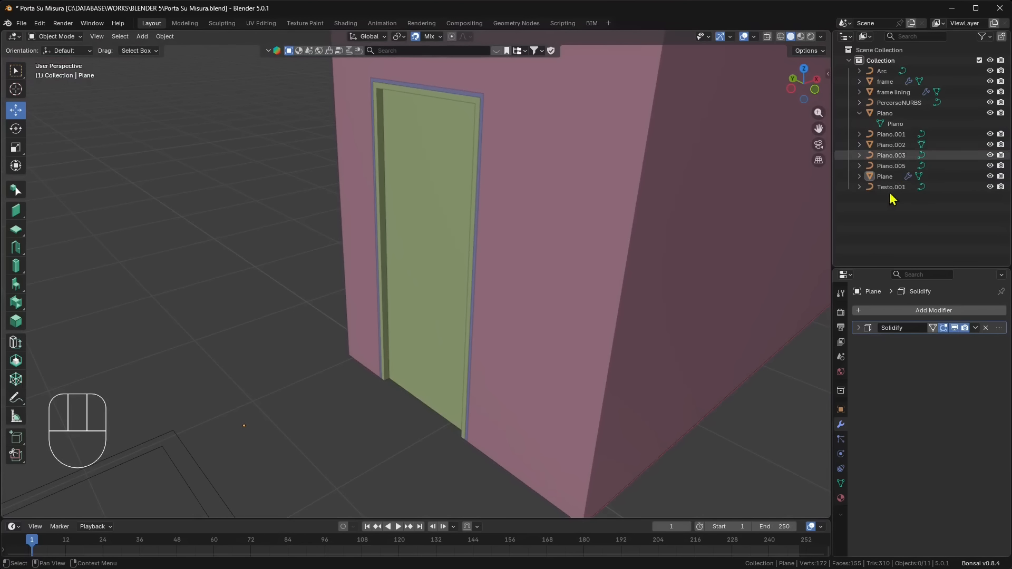
double_click(886, 176)
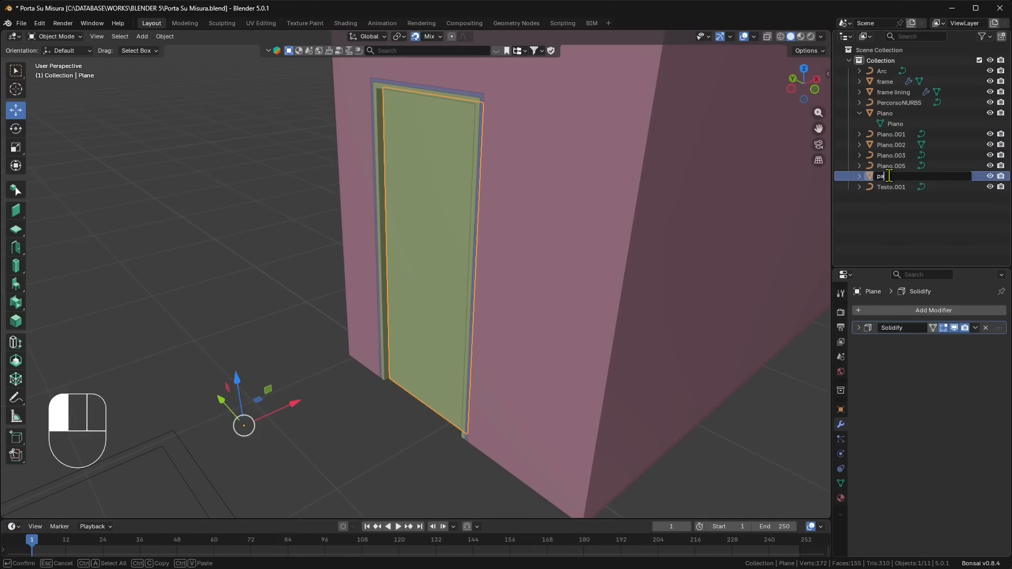
type("panel")
key("Return")
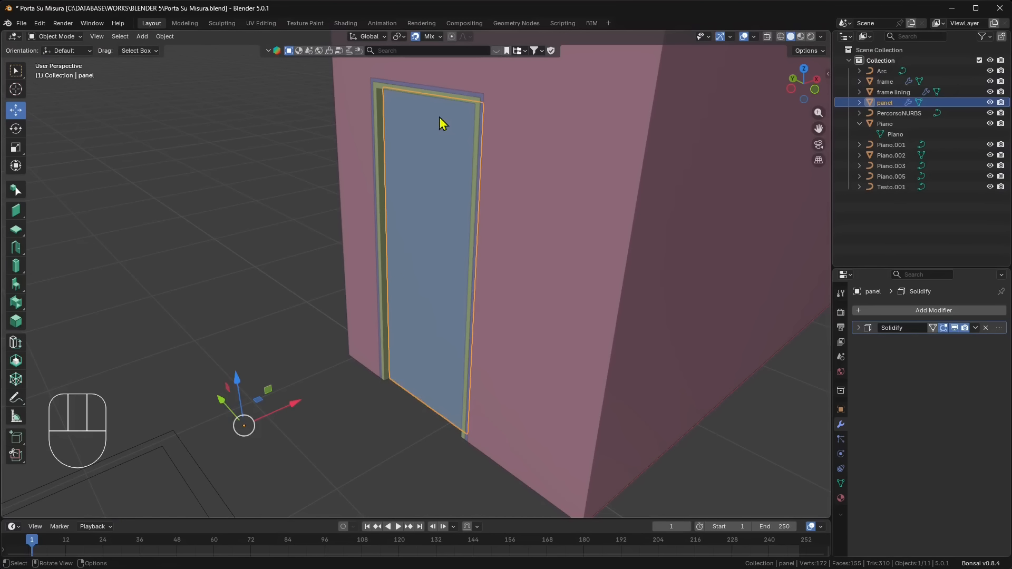
left_click(350, 310)
middle_click_drag(349, 310, 387, 304)
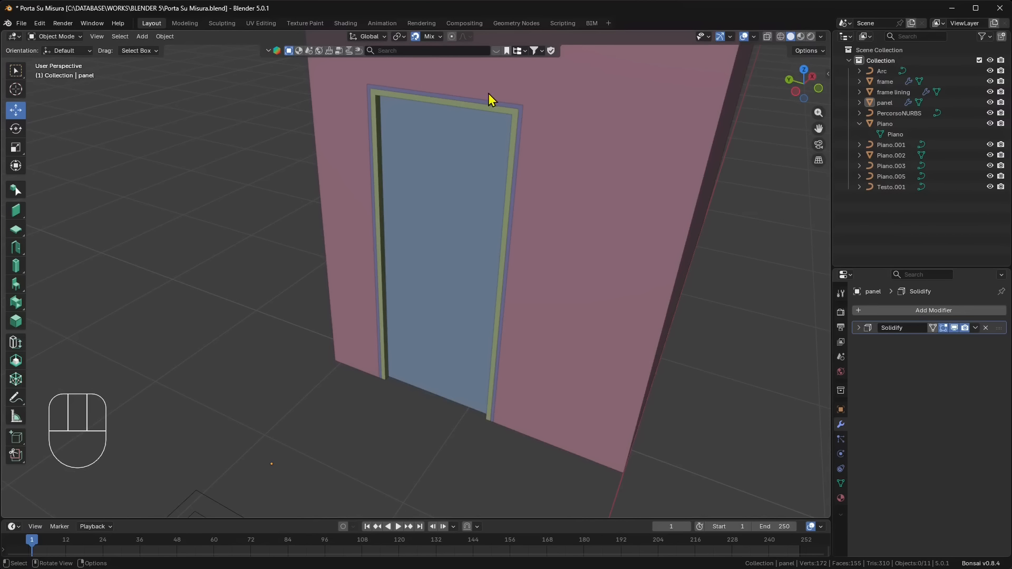
- With the Add Cube tool, draw an upright box about 0.05 m wide and 1.27 m high over the frame and lining on the doorway's +Y side
middle_click_drag(418, 233, 438, 263)
scroll(411, 453, "up", 3)
middle_click_drag(411, 455, 422, 388, "shift")
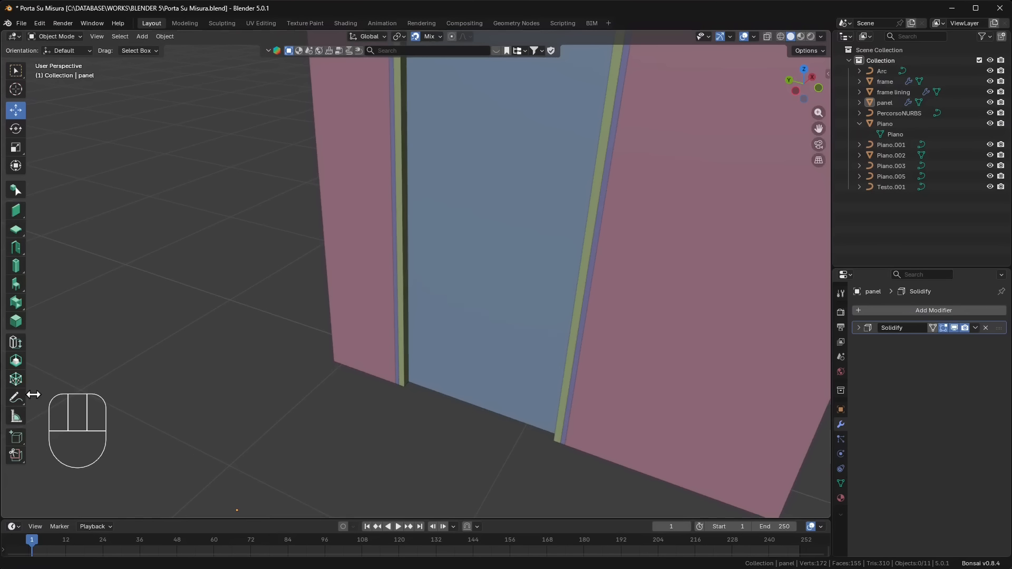
left_click_drag(16, 437, 58, 443)
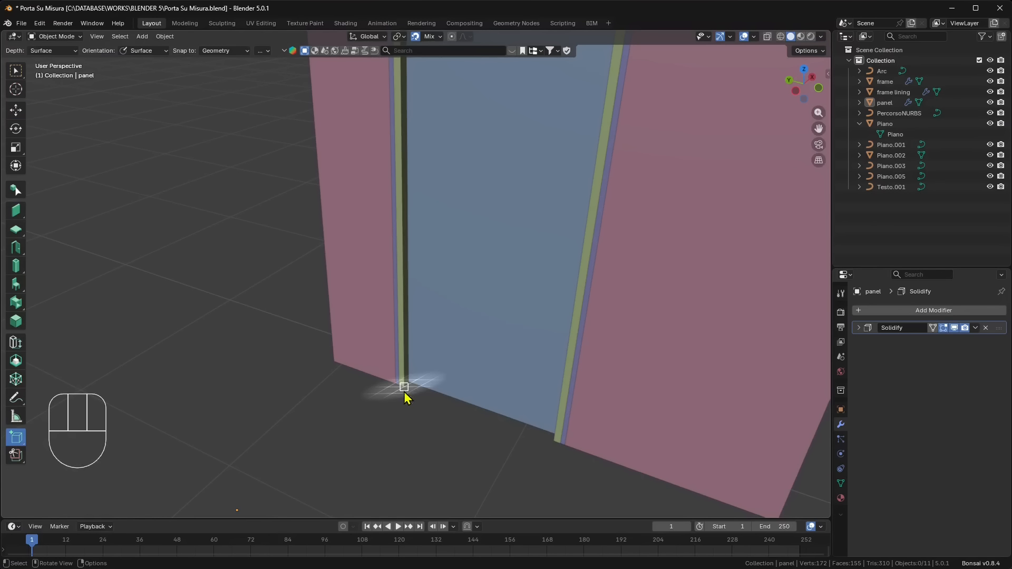
mouse_move(404, 396)
left_mouse_down()
mouse_move(388, 315)
mouse_move(389, 324)
left_mouse_up()
key("Escape")
scroll(417, 375, "down", 2)
scroll(406, 367, "up", 3)
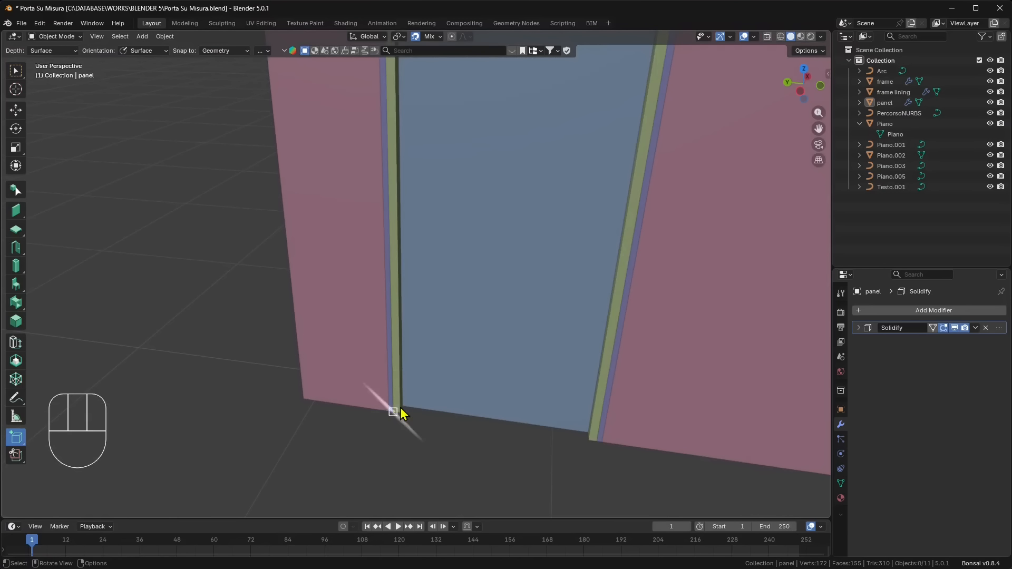
left_click_drag(401, 414, 391, 139)
left_click_drag(387, 97, 381, 98)
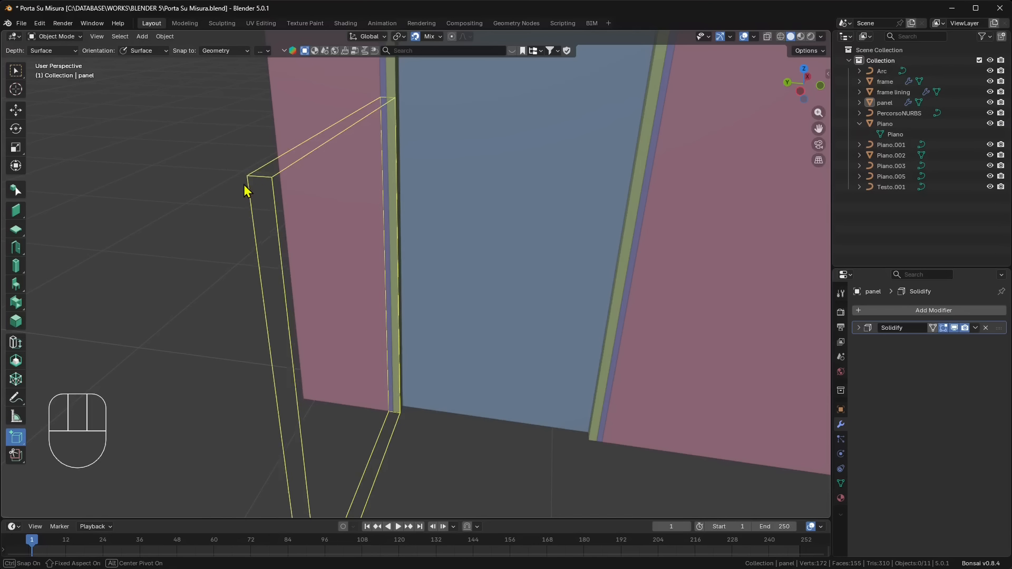
left_click(260, 186)
middle_click_drag(259, 187, 348, 225)
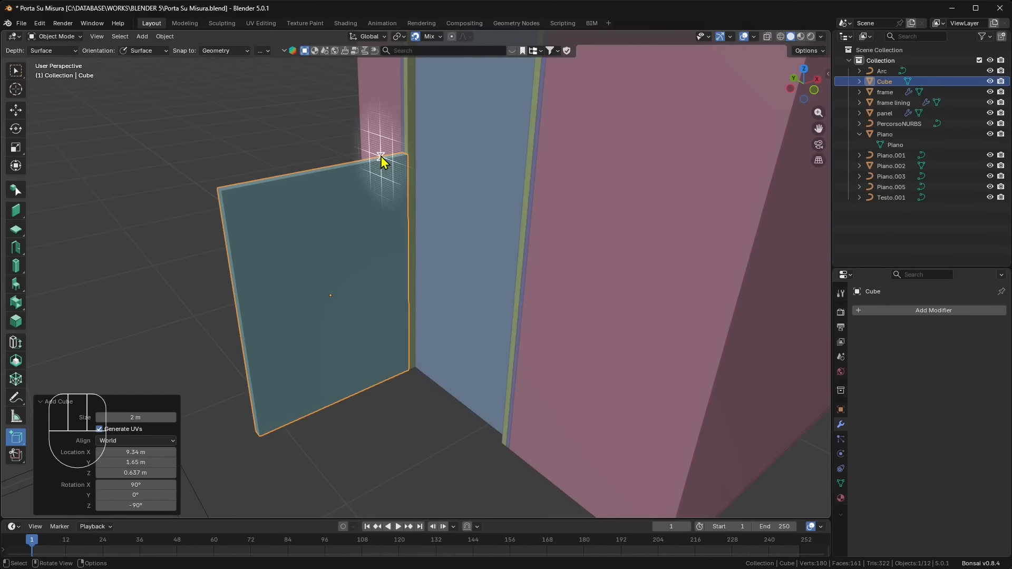
- In Edit Mode with face selection, move the box's outer end face 0.126 m along X toward the wall
left_click(52, 38)
left_click(55, 62)
middle_click_drag(246, 256, 258, 254)
left_click(240, 246)
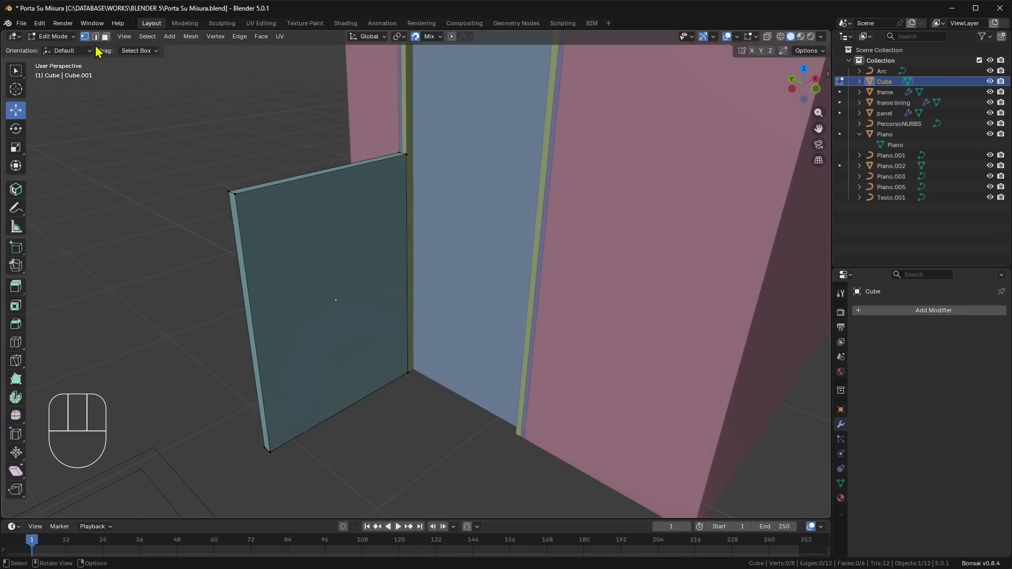
left_click(236, 218)
left_click_drag(278, 321, 319, 293)
scroll(312, 298, "up", 3)
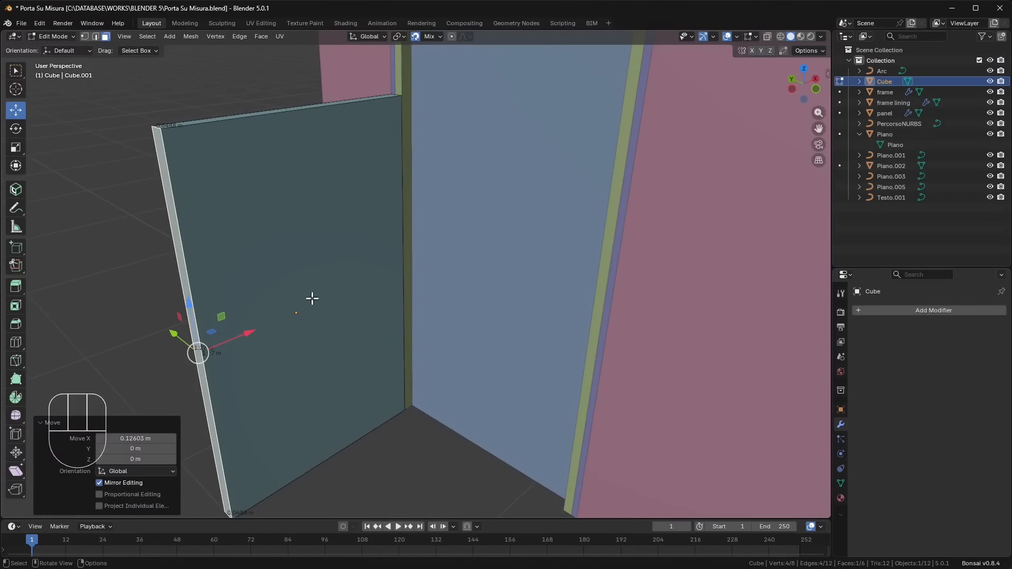
- Examine the box's edge measurements and the Edge Length option in the mesh edit overlays
middle_click_drag(218, 321, 159, 182)
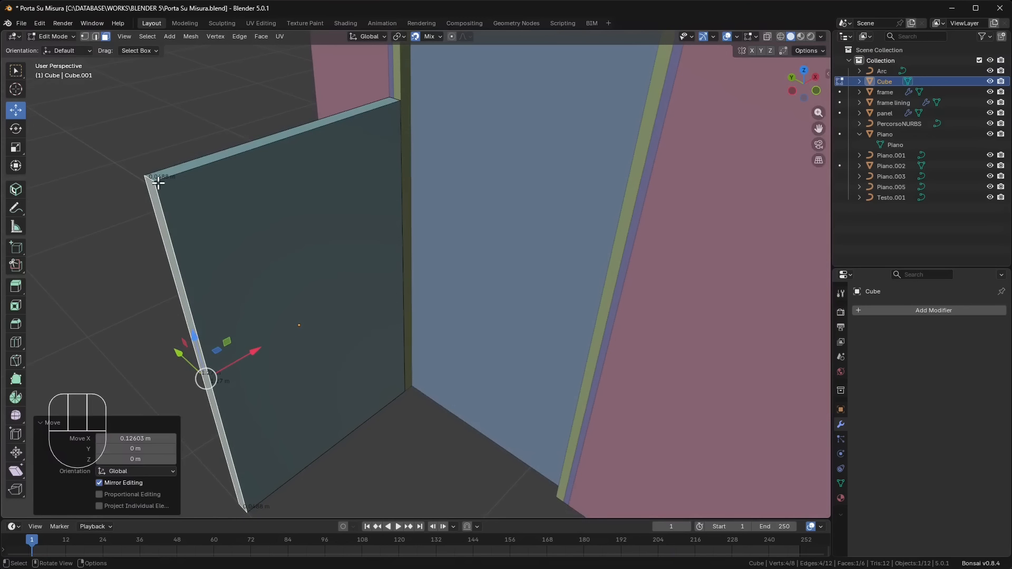
left_click(756, 37)
left_click(679, 182)
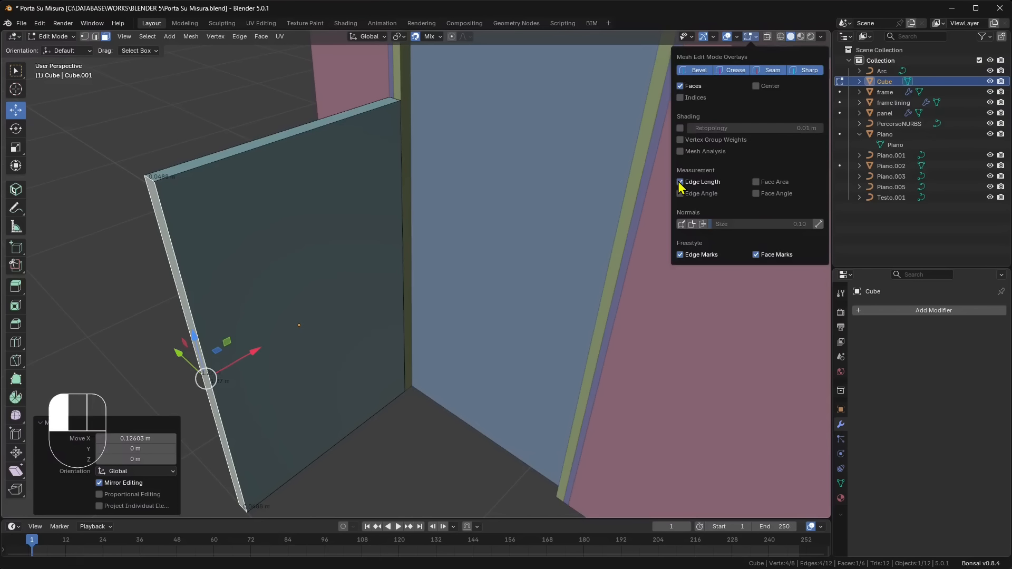
middle_click_drag(205, 115, 584, 228)
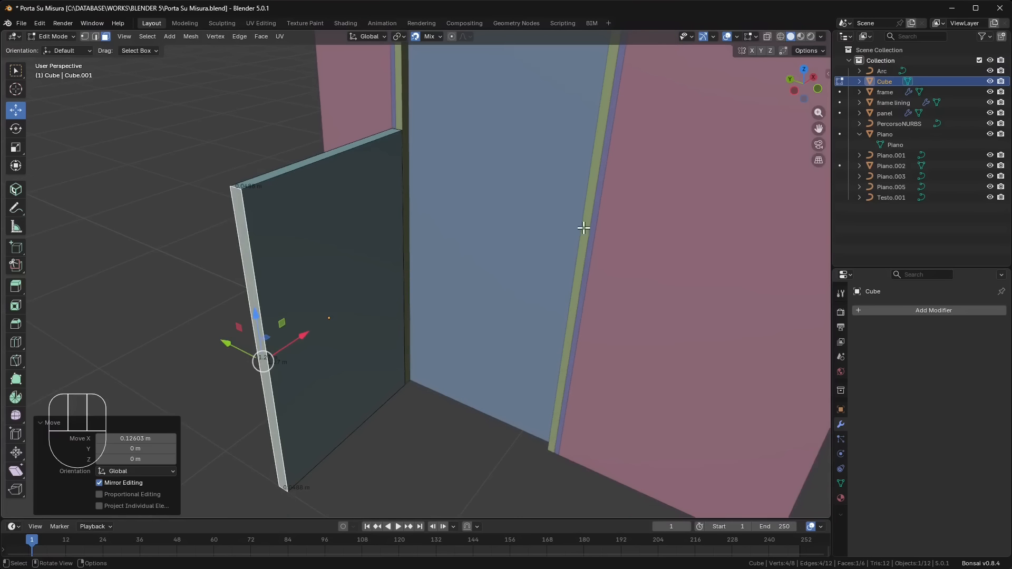
- In the back orthographic view, move the box's outer end face toward the wall along X by 0.75 m, 0.04 m and 0.008 m
left_click(795, 92)
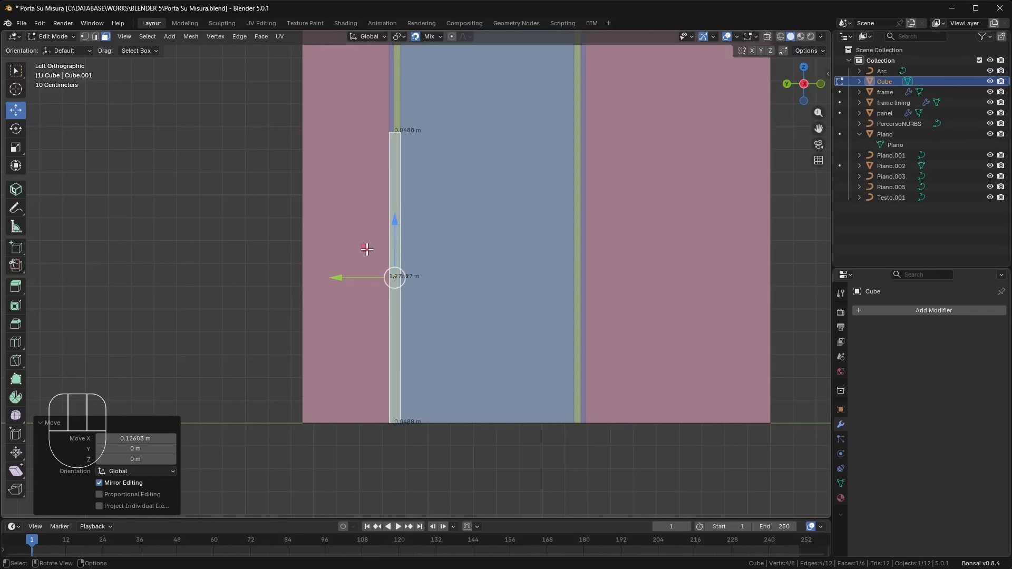
left_click(787, 83)
scroll(568, 294, "up", 3)
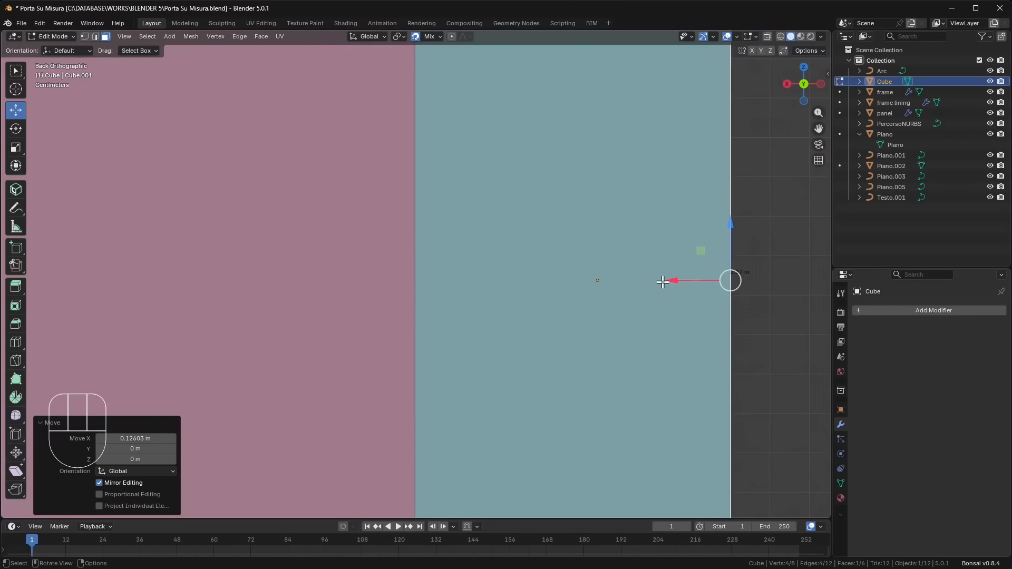
left_click_drag(663, 282, 435, 234)
scroll(432, 268, "up", 12)
middle_click_drag(536, 314, 559, 266, "shift")
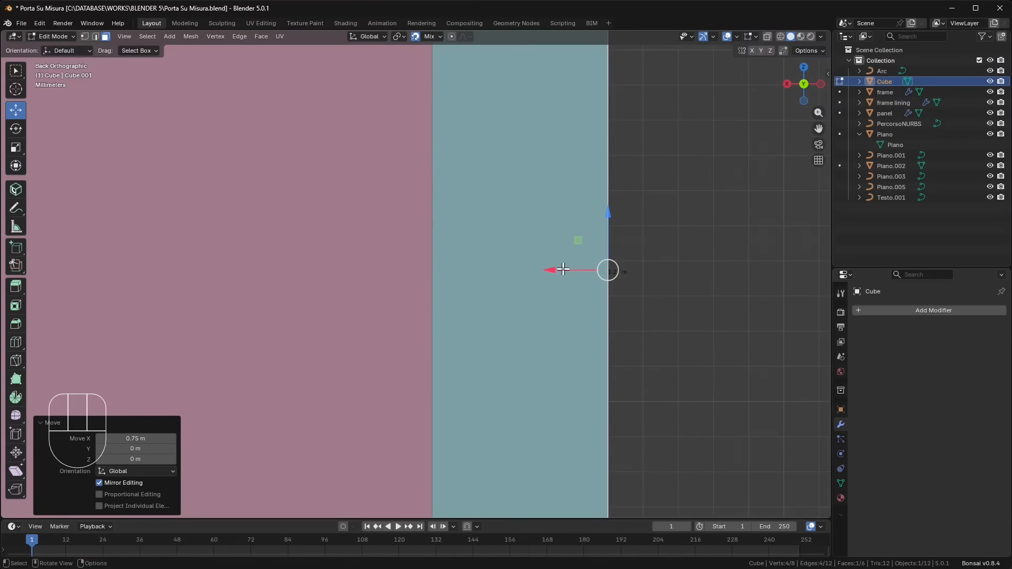
left_click_drag(558, 270, 464, 277)
scroll(456, 318, "up", 10)
middle_click_drag(673, 334, 500, 265, "shift")
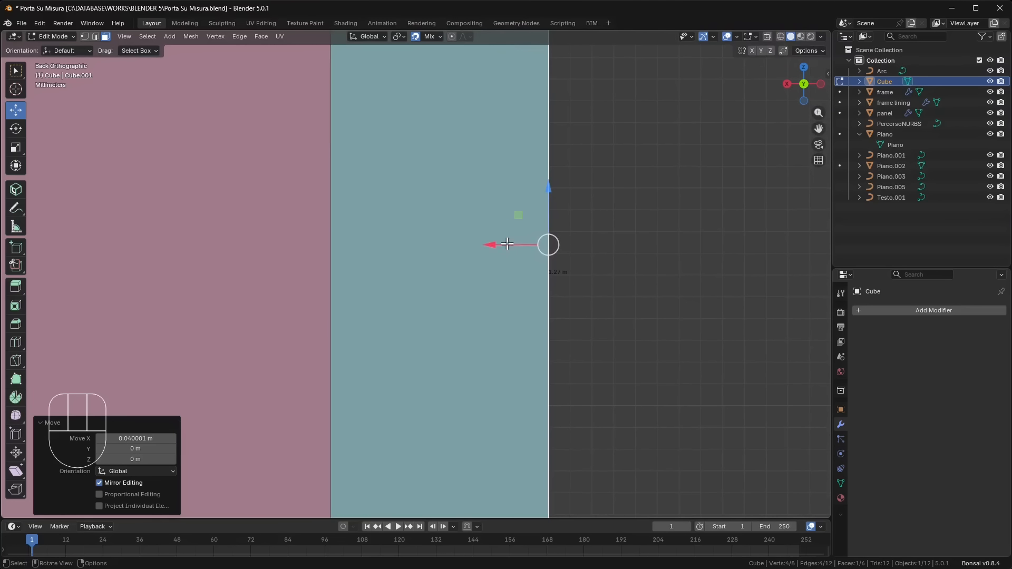
left_click_drag(508, 244, 375, 251)
scroll(468, 310, "down", 3)
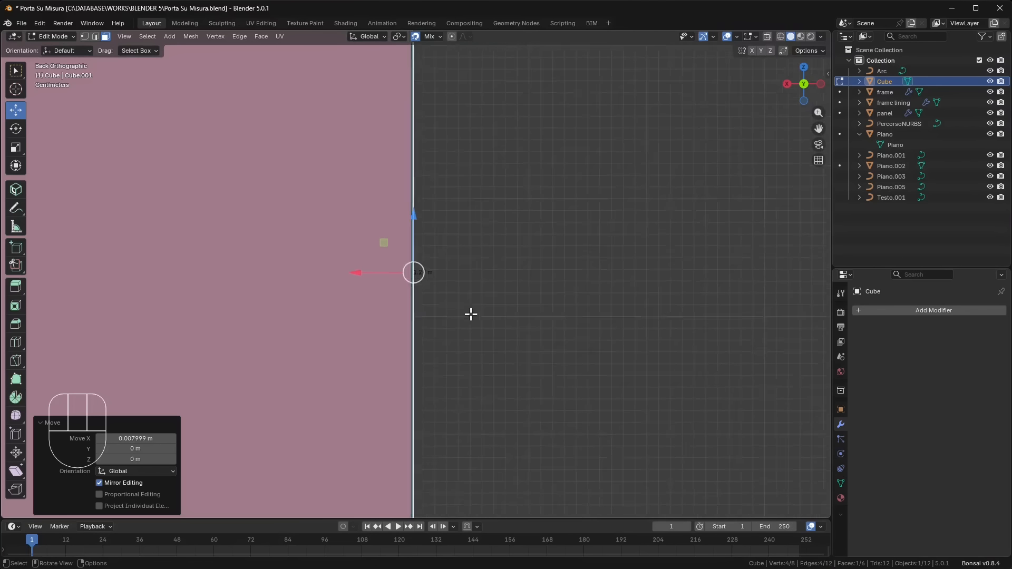
- Select the box's narrow side face to measure its depth from the wall, and reselect its front face
middle_click_drag(445, 244, 419, 353, "shift")
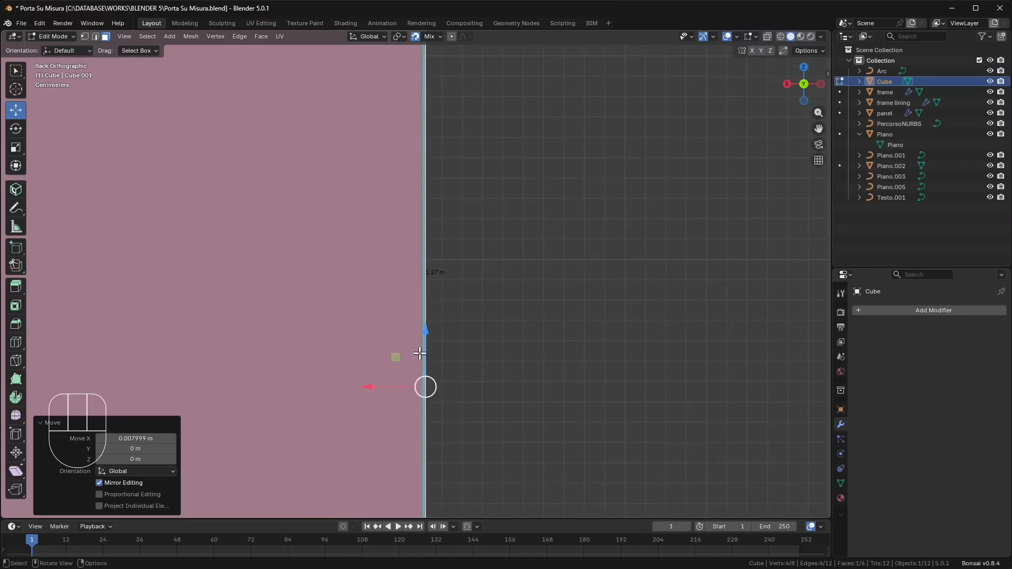
scroll(420, 354, "up", 3)
middle_click_drag(522, 436, 541, 282, "shift")
scroll(422, 290, "up", 5)
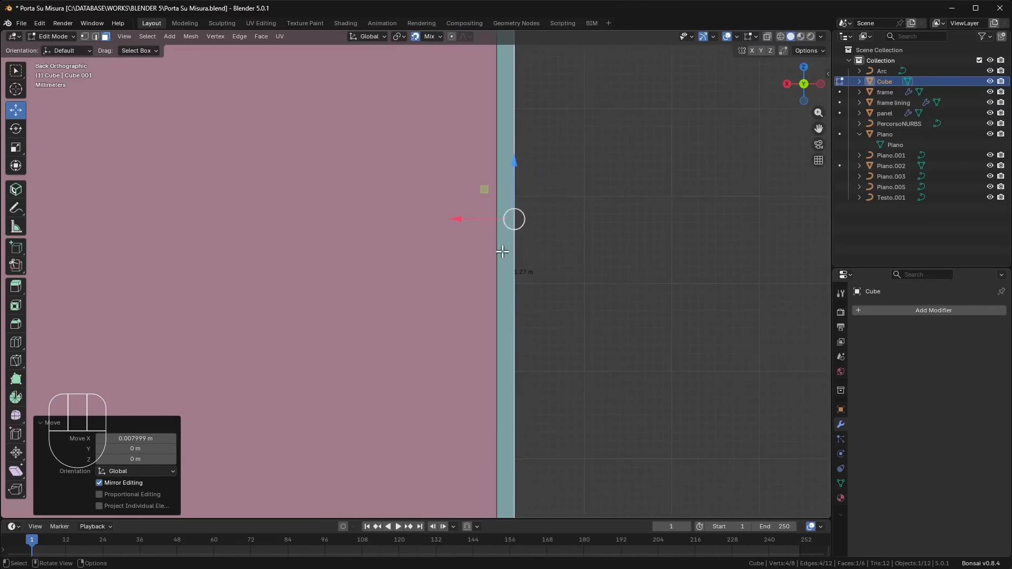
middle_click_drag(502, 252, 534, 258, "shift")
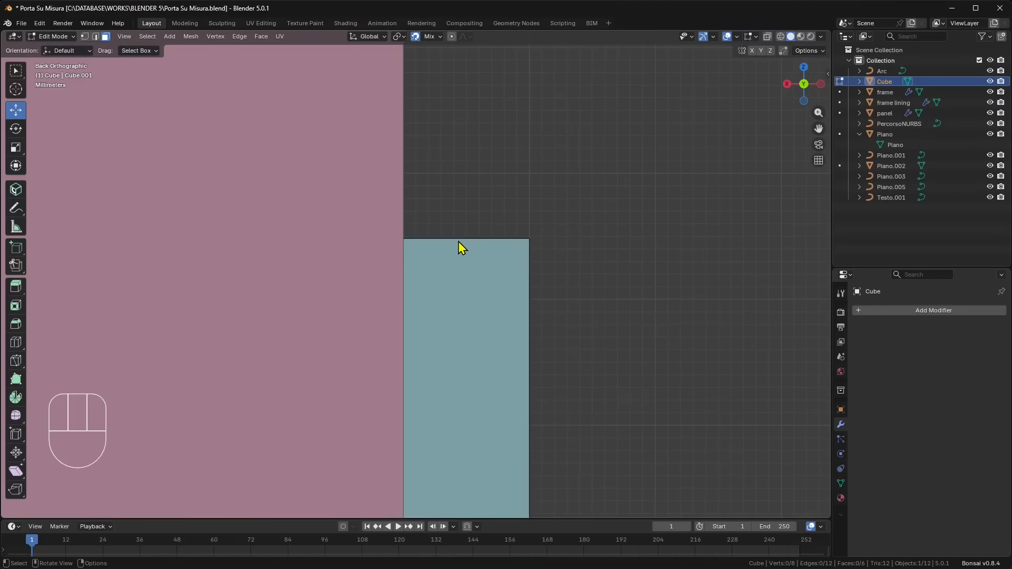
left_click(462, 243)
scroll(467, 240, "up", 1)
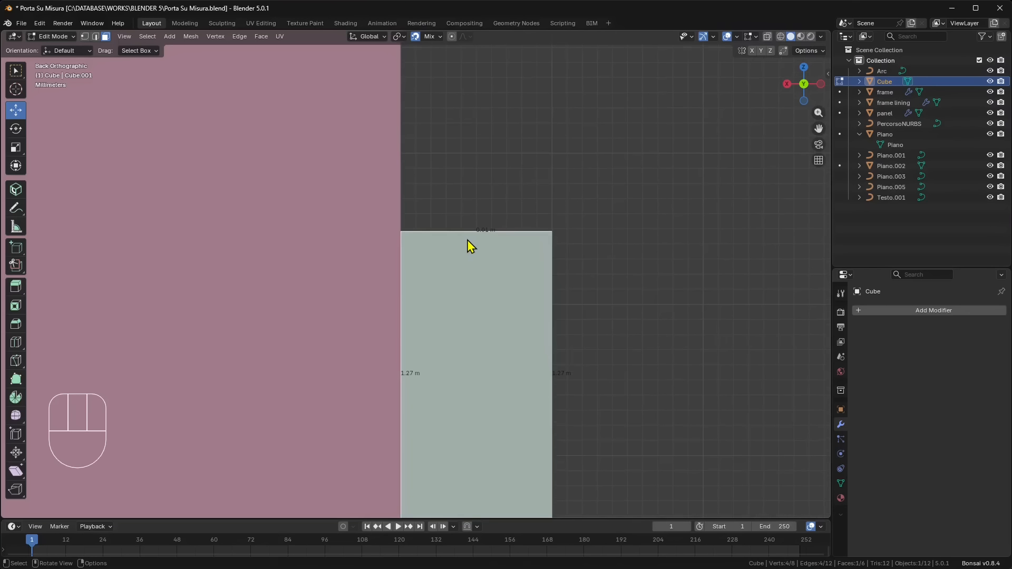
scroll(493, 235, "up", 1)
scroll(492, 230, "up", 1)
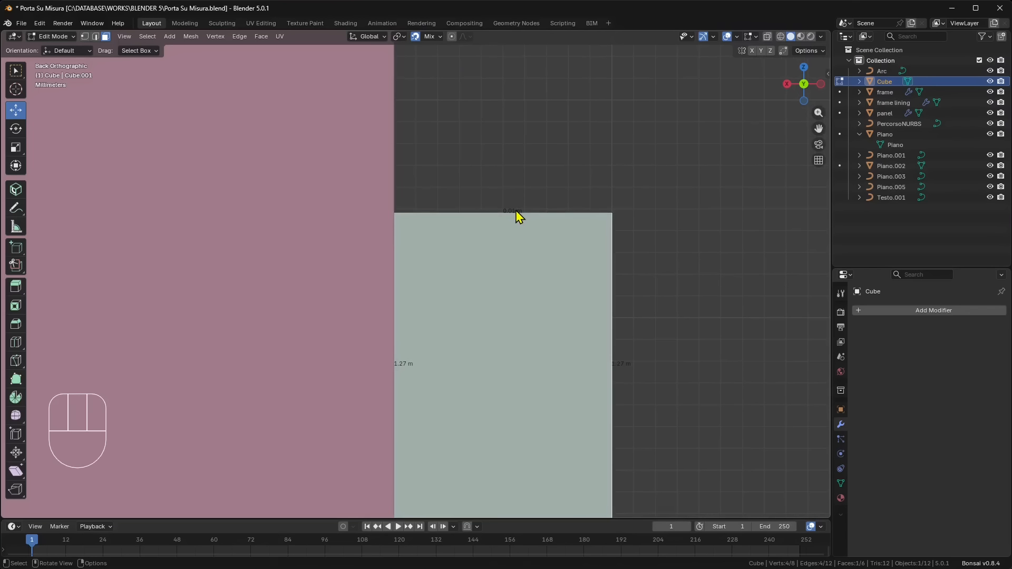
scroll(496, 184, "down", 8)
middle_click_drag(503, 233, 356, 165)
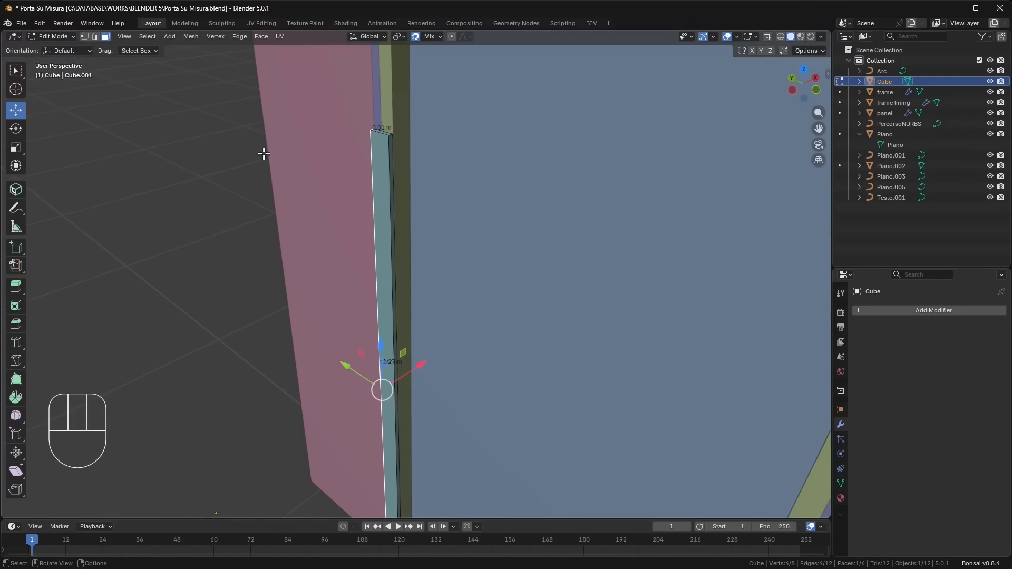
middle_click_drag(454, 226, 436, 277)
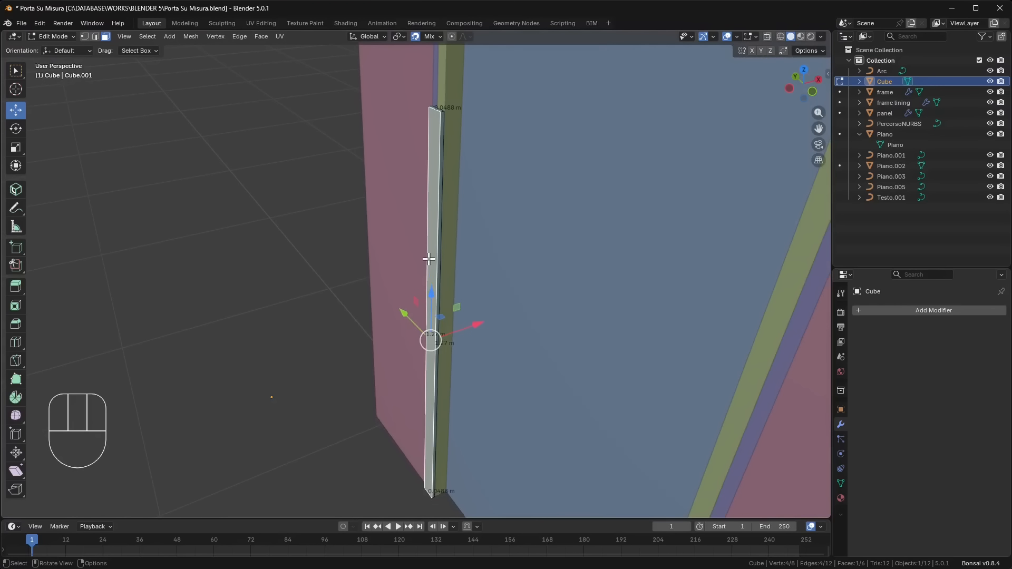
- Separate the box's selected front face into its own object and return to Object Mode
right_click(439, 314)
mouse_move(424, 454)
left_click(476, 455)
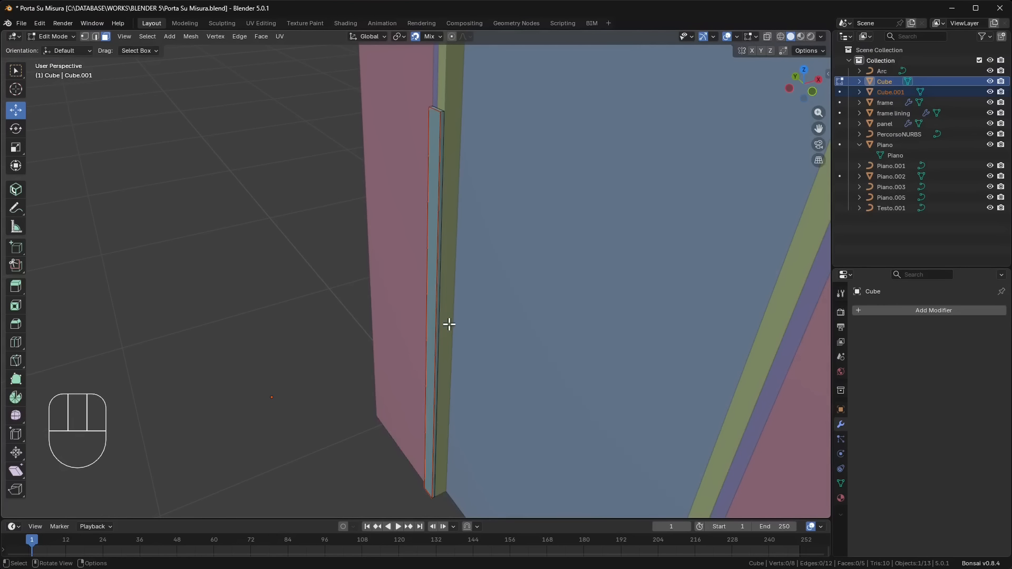
left_click(60, 37)
left_click(59, 48)
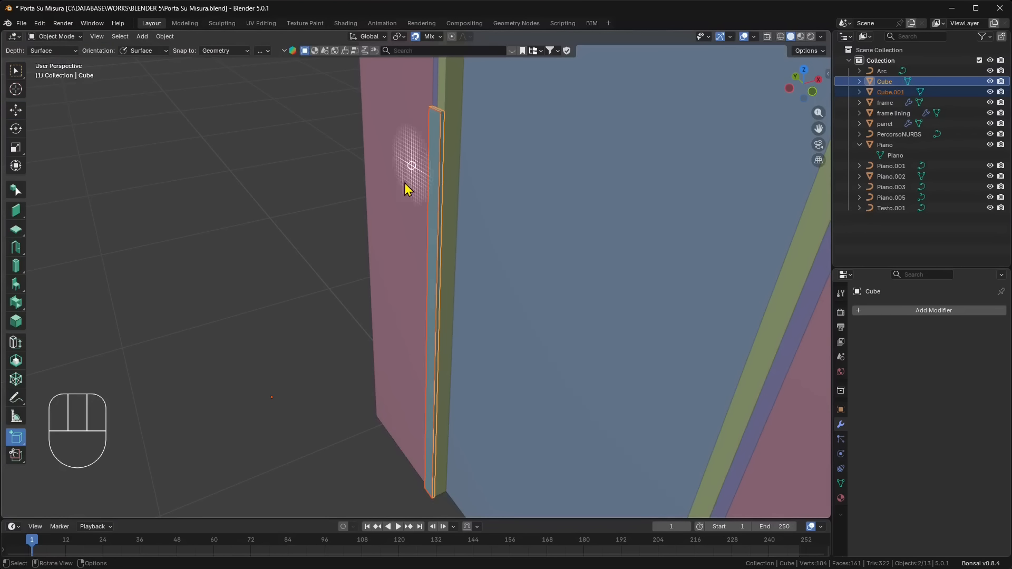
- Move the separated face about -0.337 m along X away from the box, and delete the original box
left_click(21, 112)
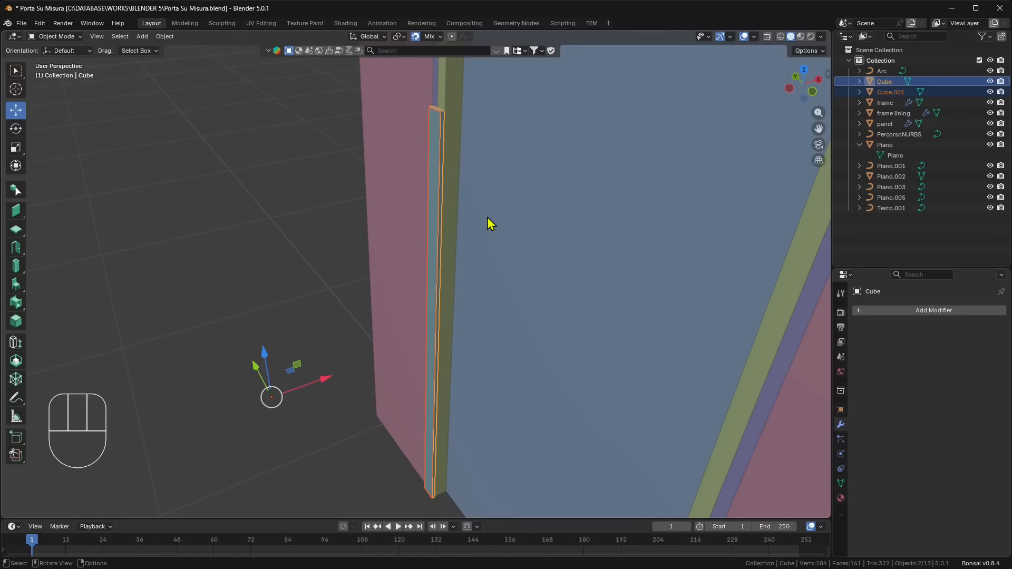
left_click(435, 198)
left_click_drag(322, 380, 289, 388)
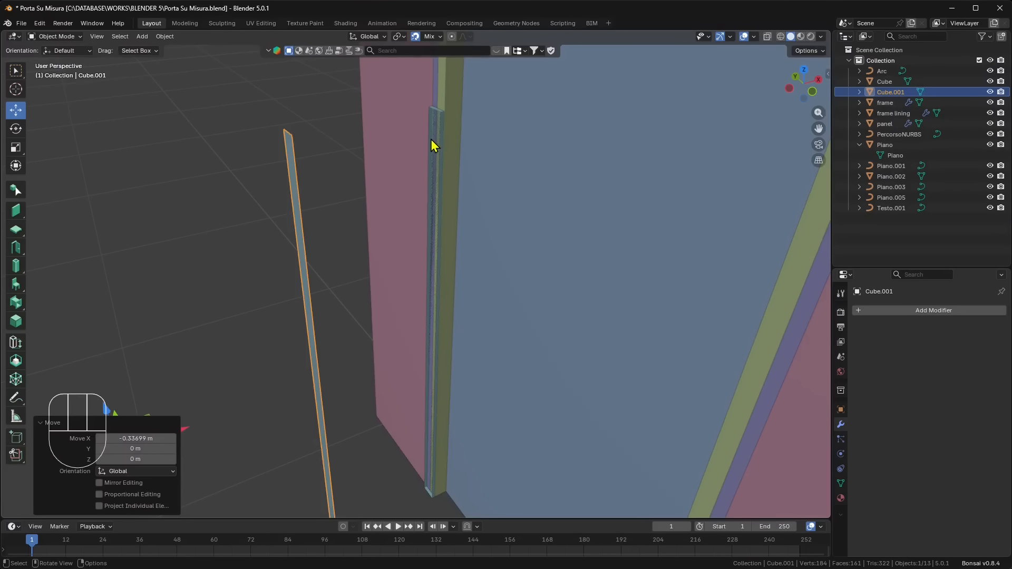
key("x")
left_click(441, 132)
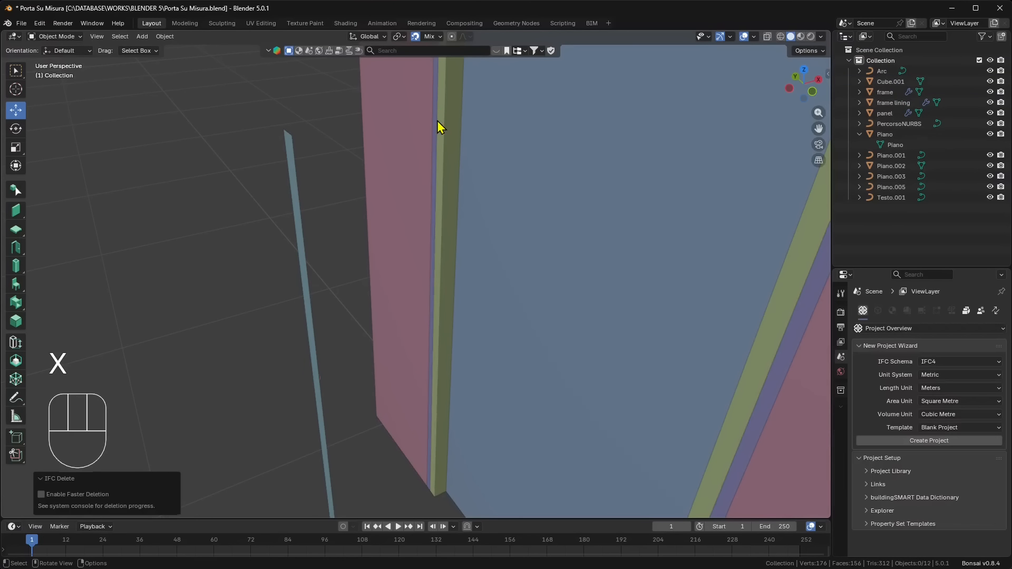
- Move the separated strip back about 0.347 m along X against the wall beside the door frame
scroll(363, 177, "down", 2)
left_click(336, 255)
middle_click_drag(352, 404, 342, 335, "shift")
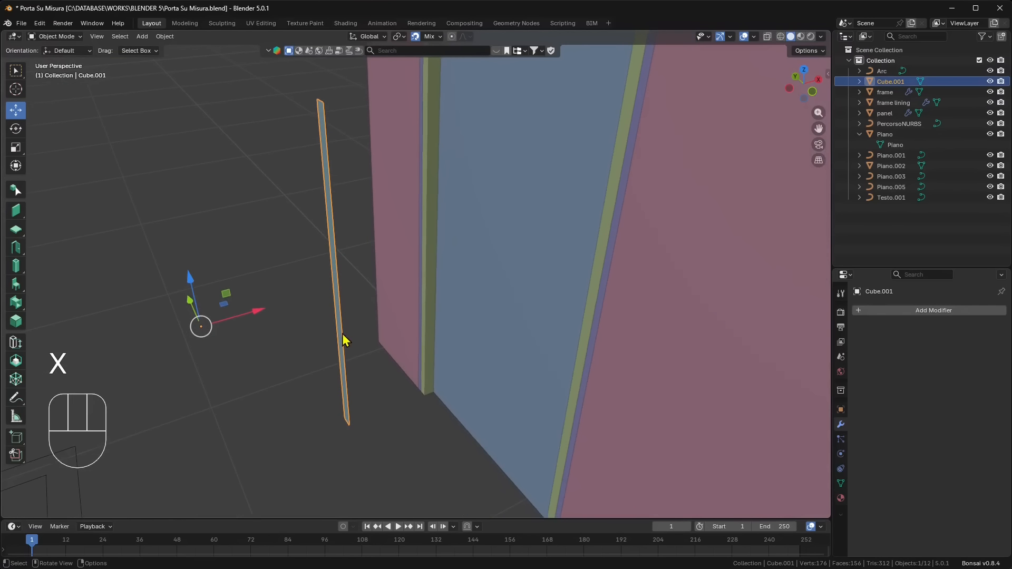
scroll(323, 360, "up", 1)
left_click_drag(202, 333, 413, 407)
middle_click_drag(424, 207, 356, 221, "shift")
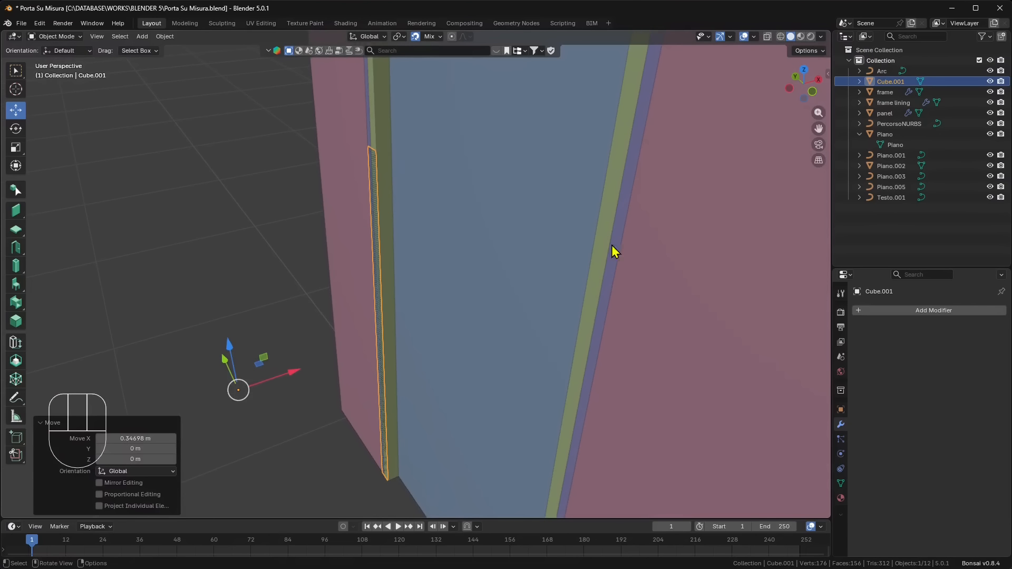
- Add a Solidify modifier to the strip with a thickness of -0.01 m
left_click(922, 308)
type("sol")
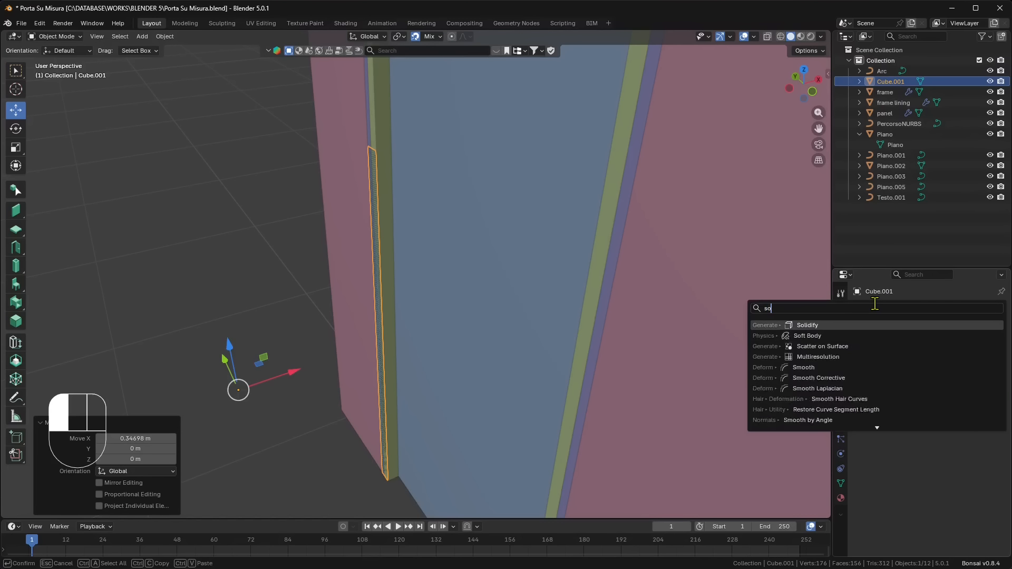
key("Return")
mouse_move(952, 357)
left_mouse_down()
mouse_move(925, 357)
mouse_move(955, 358)
left_mouse_up()
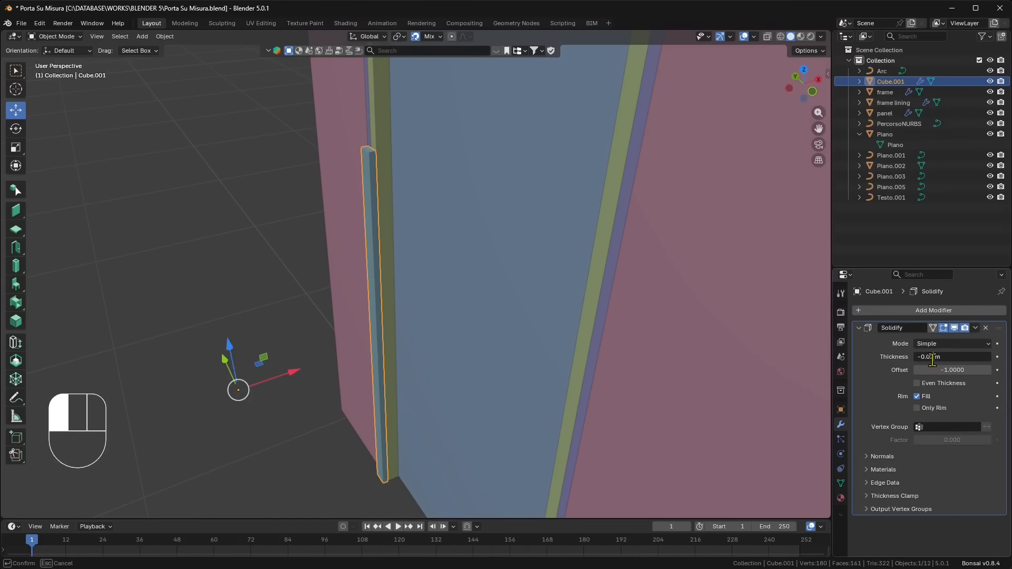
key("Return")
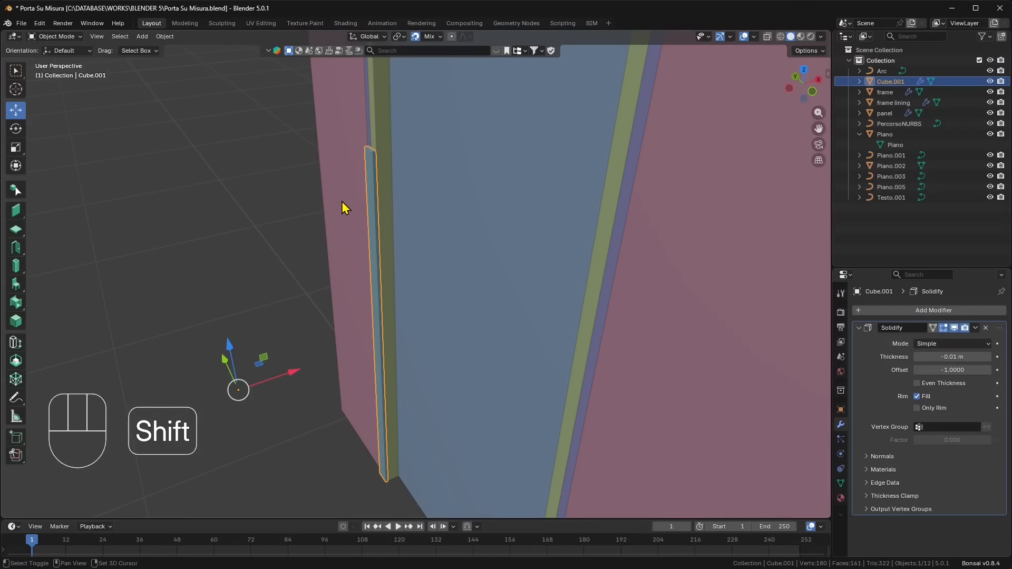
- In Edit Mode with edge selection and the left orthographic view, raise the strip's top edge about 0.675 m along Z to the door panel's upper edge
middle_click_drag(344, 210, 367, 319, "shift")
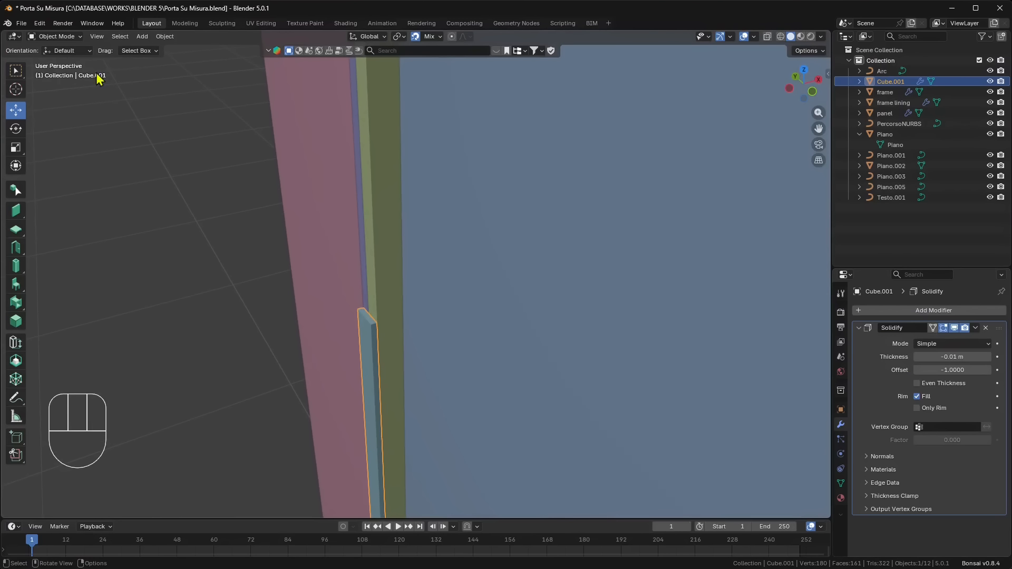
left_click(57, 37)
left_click(56, 61)
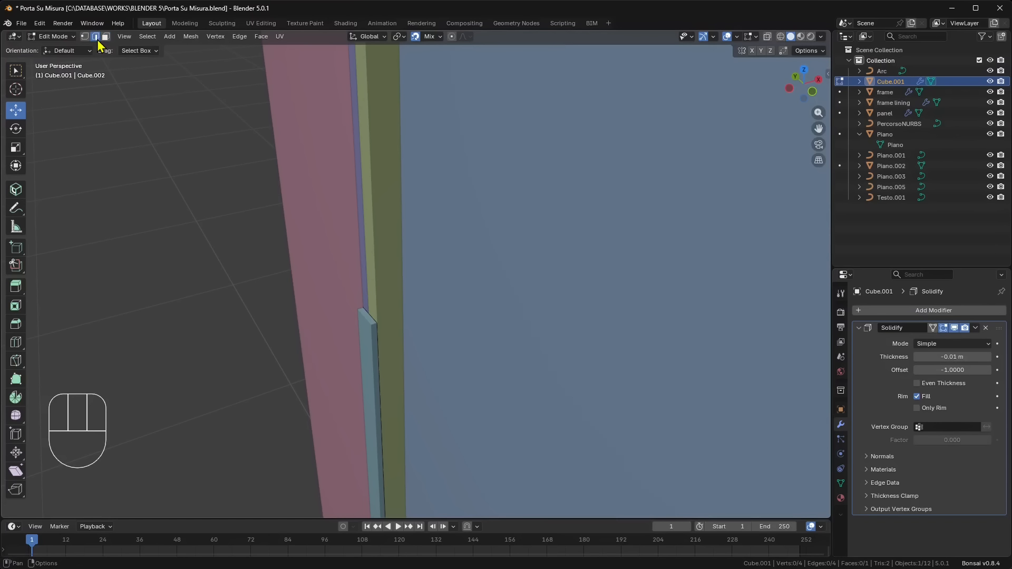
scroll(413, 384, "down", 3)
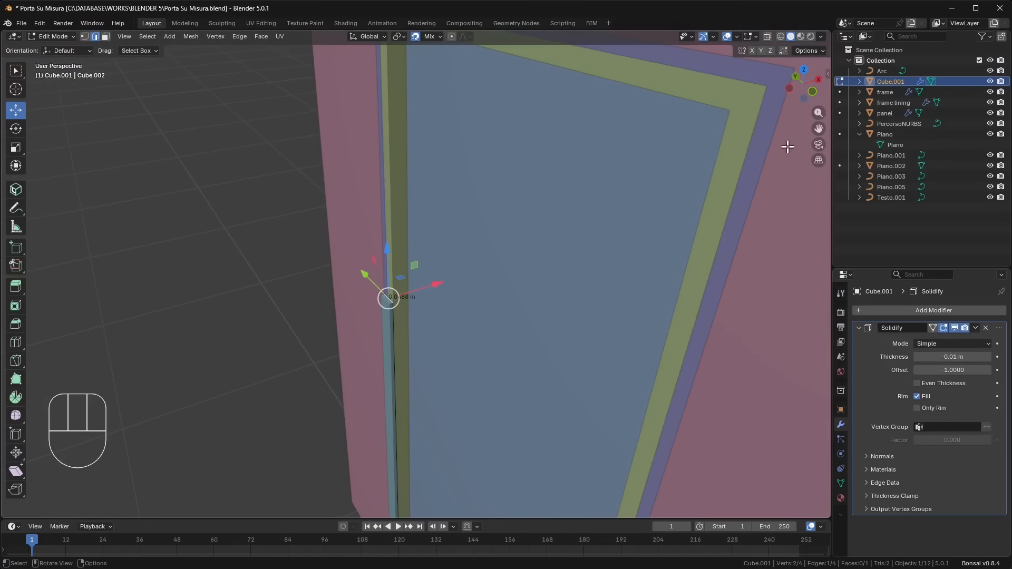
left_click(790, 88)
middle_click_drag(422, 258, 450, 454, "shift")
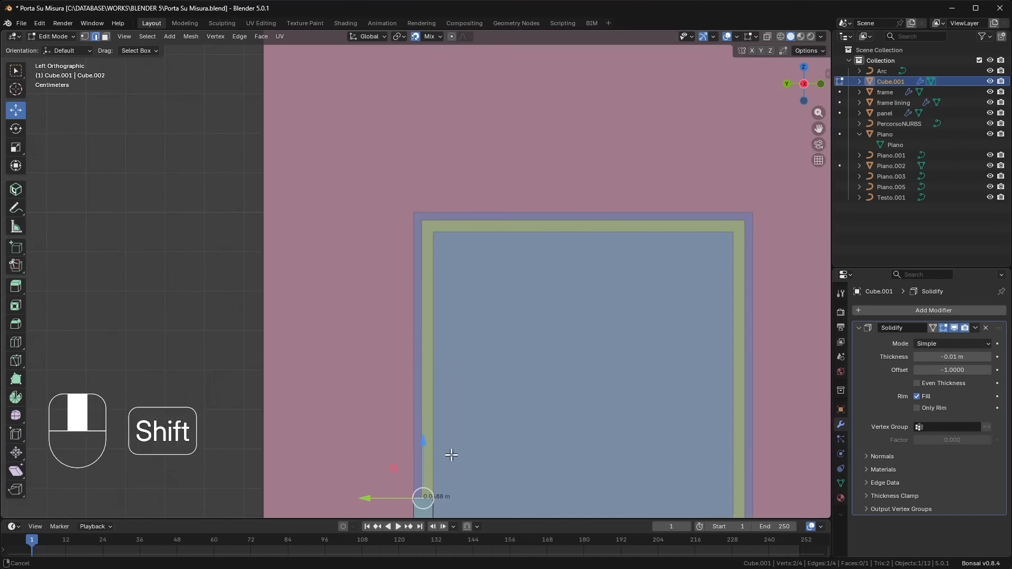
left_click_drag(424, 441, 436, 235)
scroll(436, 236, "up", 5)
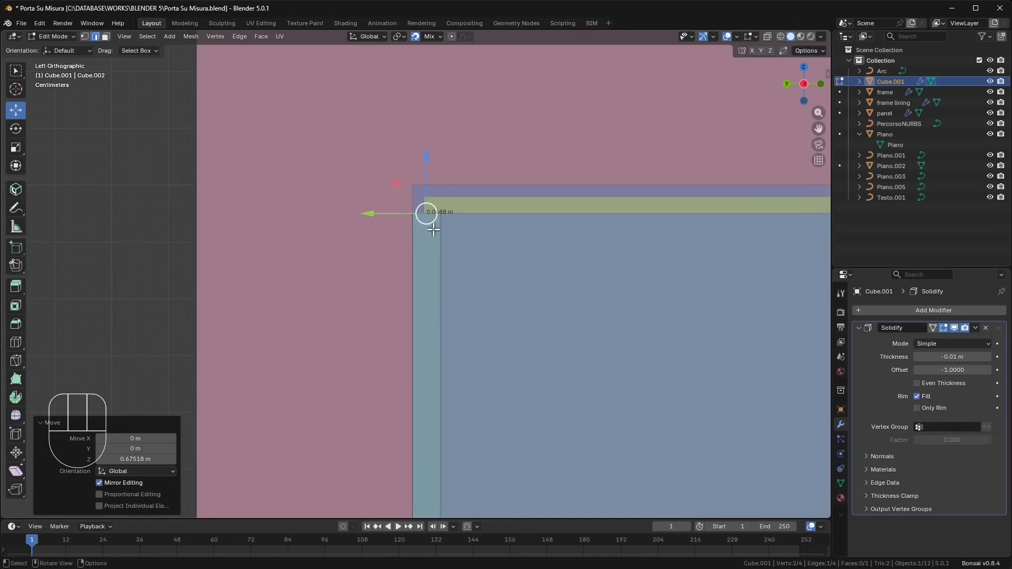
middle_click_drag(442, 244, 407, 353, "shift")
scroll(406, 265, "up", 1)
scroll(406, 266, "up", 1)
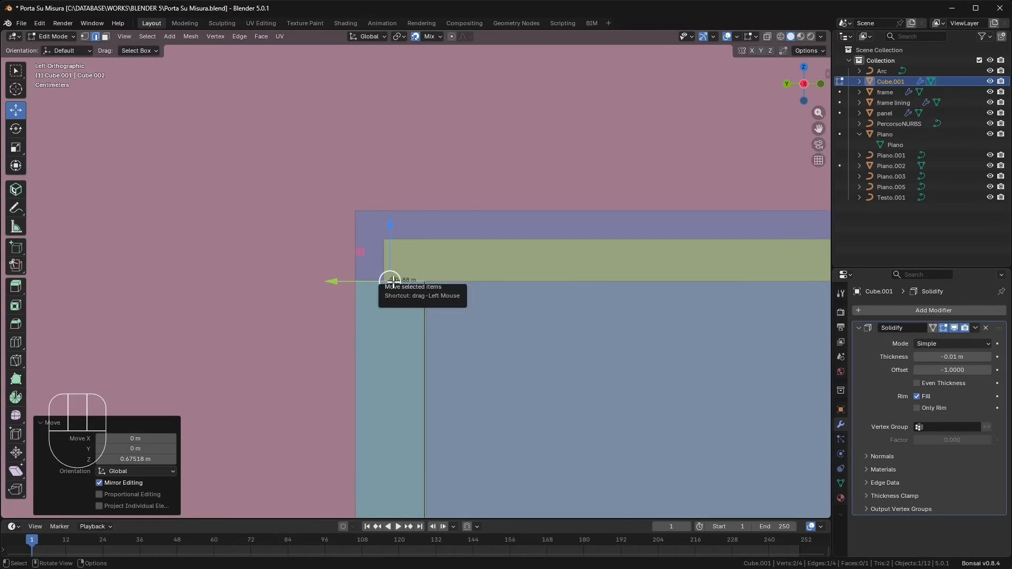
- Select the strip's outer vertical edge, turn on X-ray, and move it outward about 0.0097 m along Y onto the wall
left_click(354, 335)
scroll(357, 326, "down", 7)
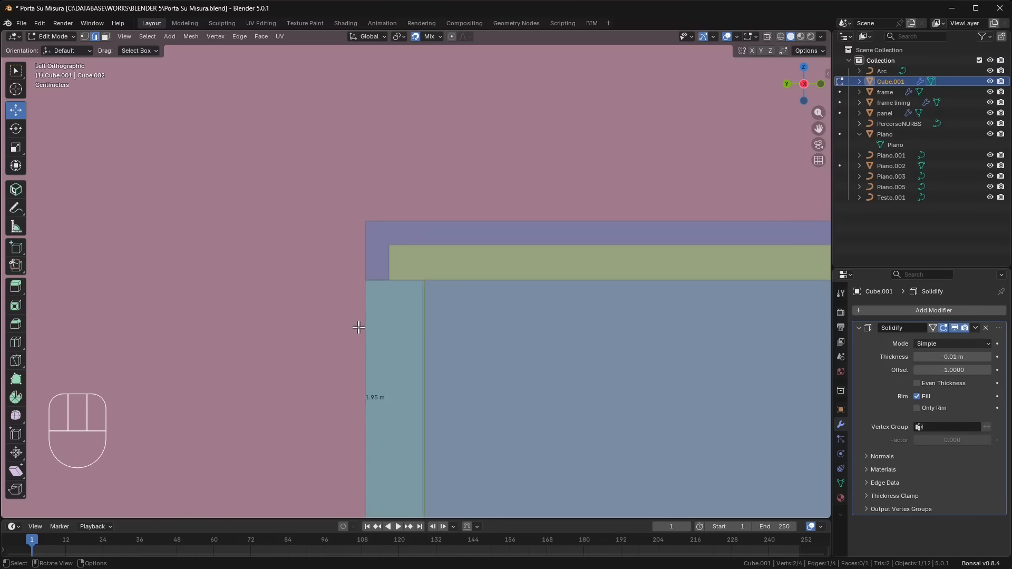
middle_click_drag(444, 366, 479, 209, "shift")
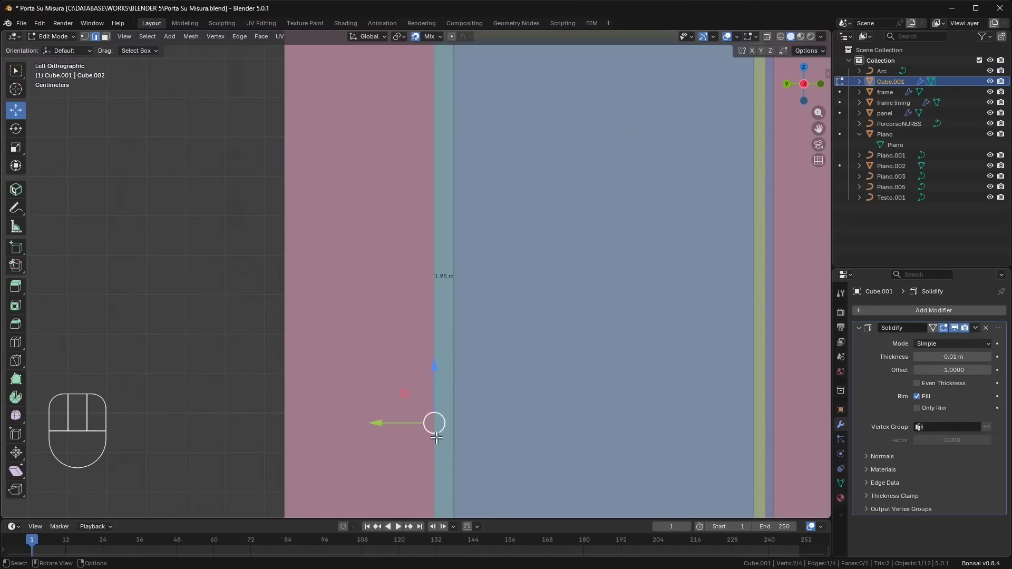
left_click(768, 39)
scroll(517, 407, "up", 3)
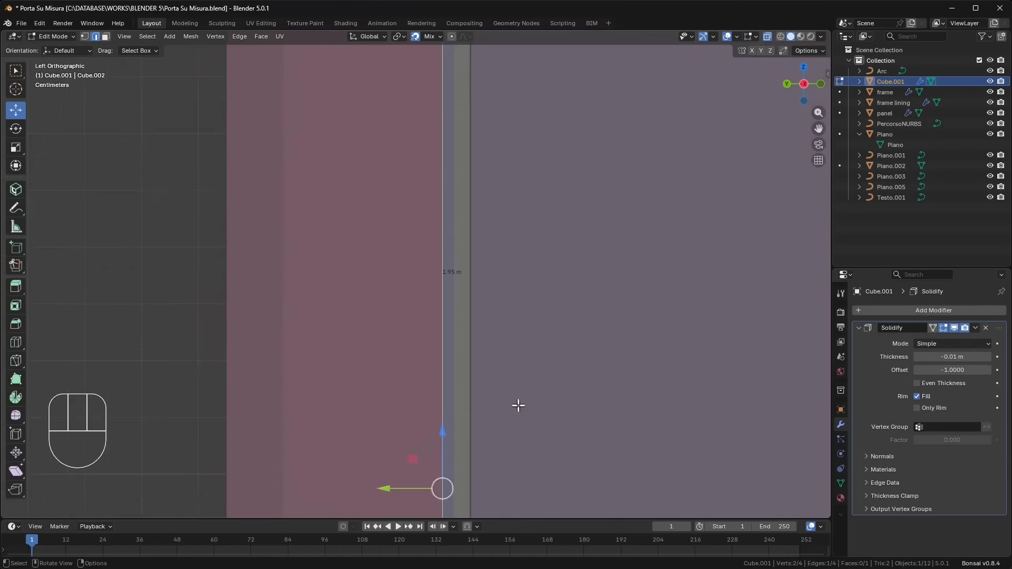
middle_click_drag(485, 410, 490, 165, "shift")
scroll(489, 174, "up", 4)
scroll(473, 301, "up", 3)
middle_click_drag(520, 358, 409, 370, "shift")
scroll(416, 368, "up", 2)
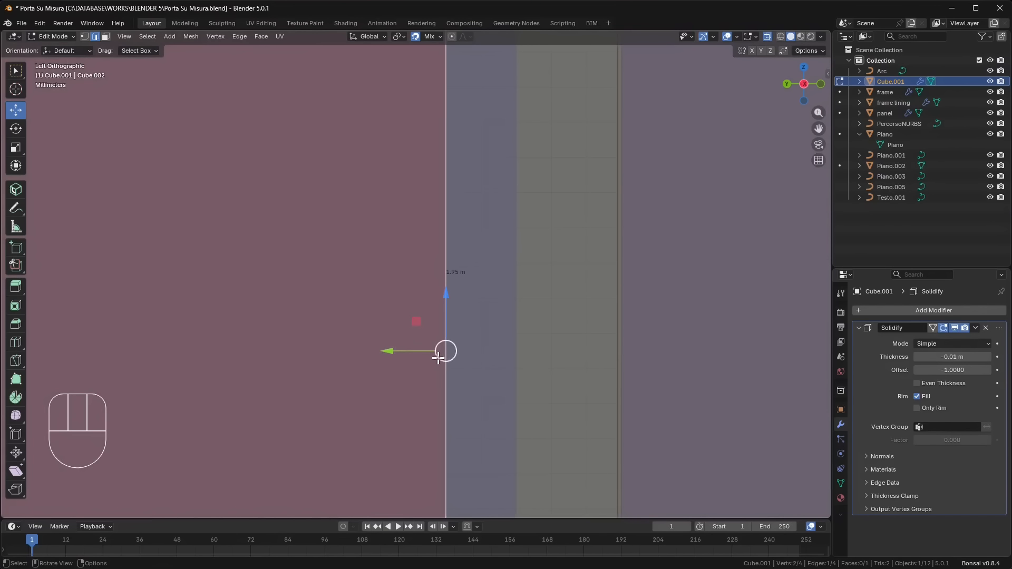
mouse_move(413, 352)
left_mouse_down()
mouse_move(404, 351)
mouse_move(411, 390)
mouse_move(413, 366)
left_mouse_up()
- Check the strip's overlap around the opening and nudge its outer vertical edge outward 0.000234 m along Y
scroll(464, 380, "down", 1)
scroll(464, 379, "down", 2)
scroll(444, 287, "down", 1)
middle_click_drag(439, 97, 420, 243, "shift")
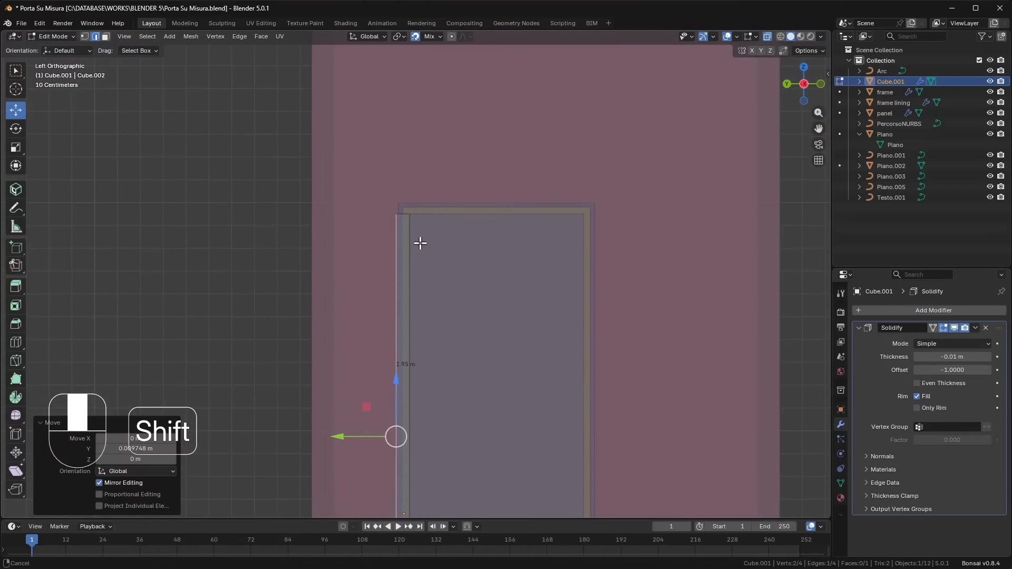
scroll(411, 380, "up", 3)
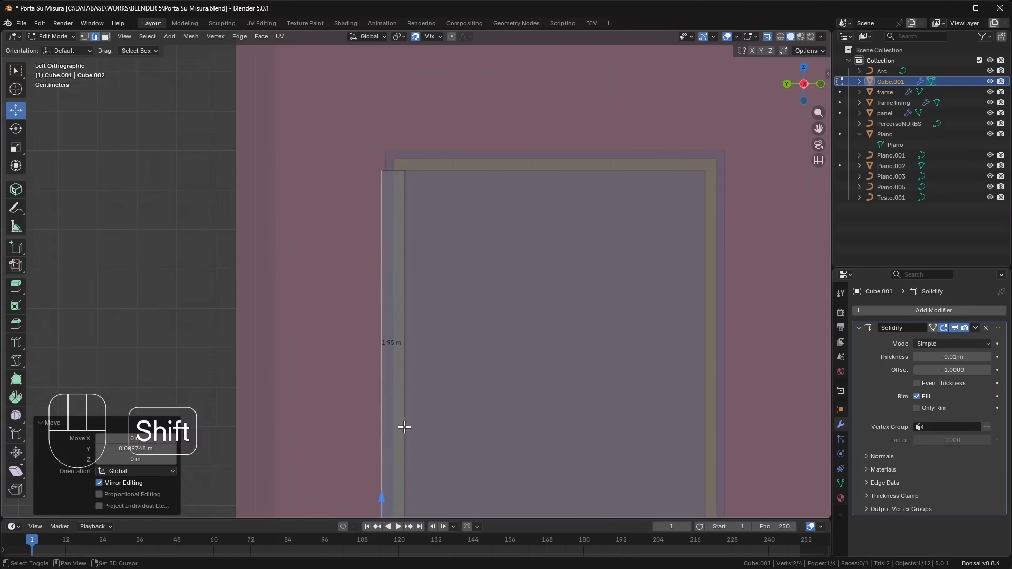
middle_click_drag(404, 427, 424, 151, "shift")
scroll(381, 296, "up", 14)
middle_click_drag(259, 377, 404, 357, "shift")
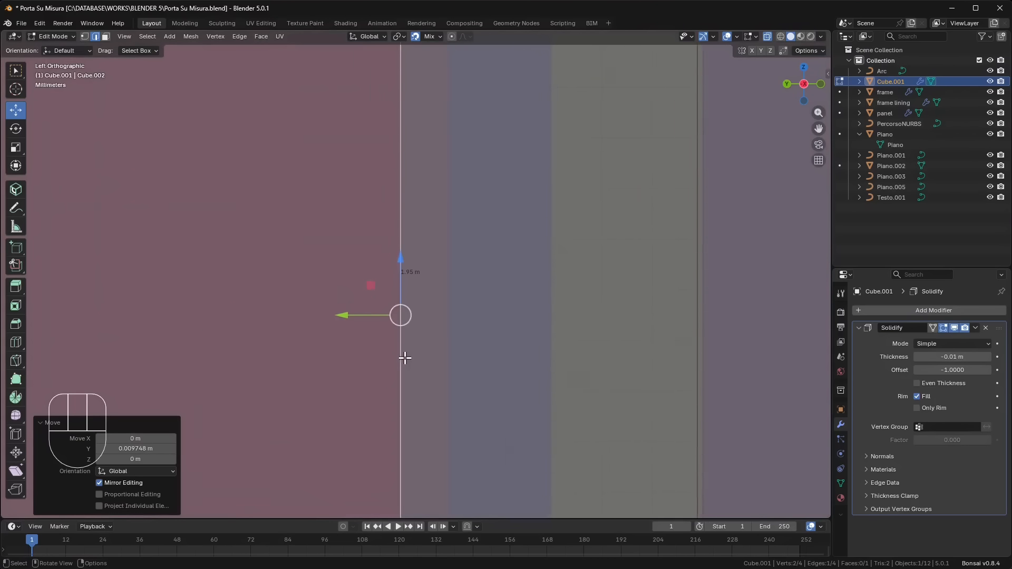
scroll(403, 356, "up", 2)
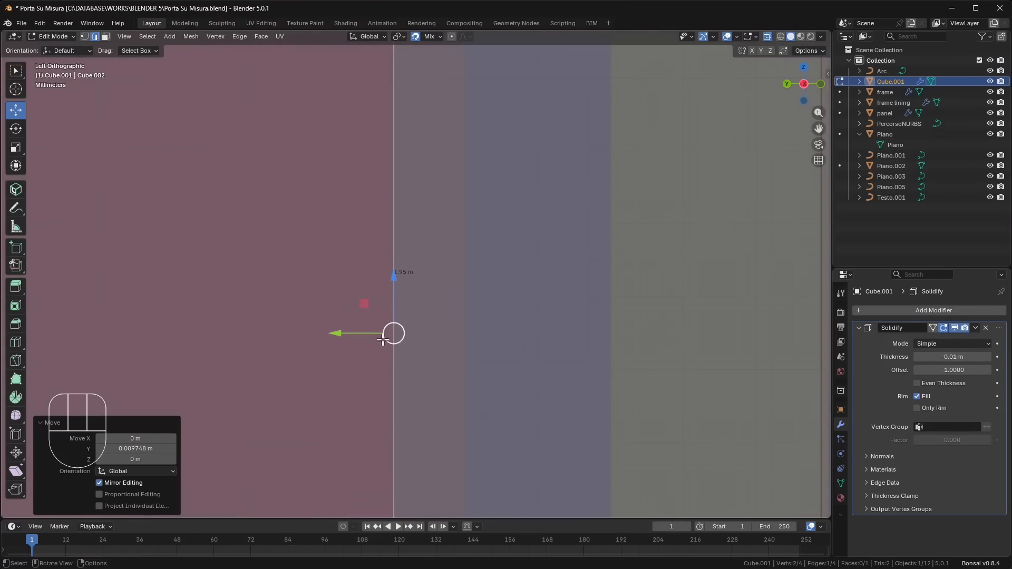
left_click(441, 38)
left_click(442, 40)
left_click_drag(371, 336, 391, 339)
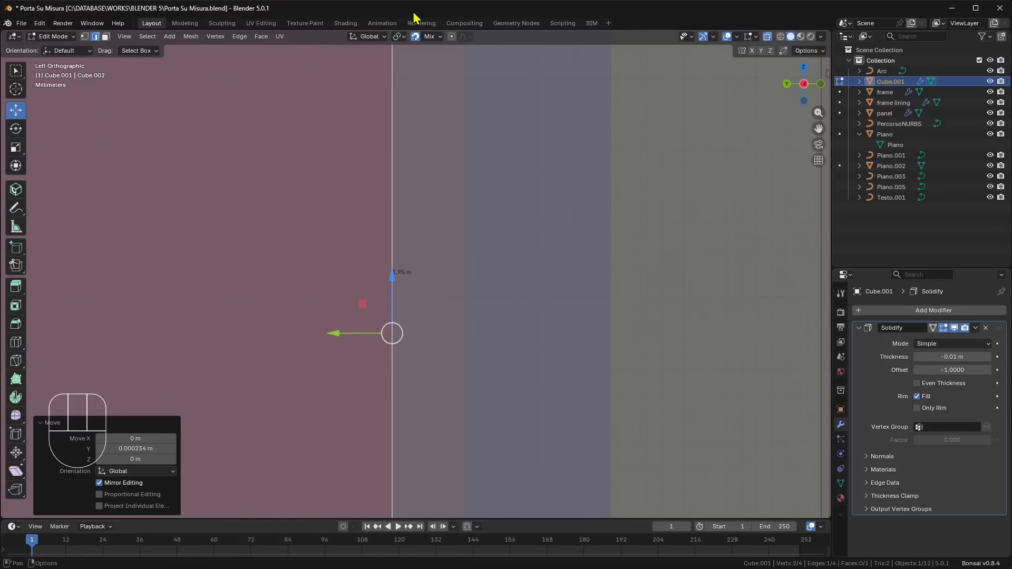
- Set Grid as the only snap target and nudge the outer vertical edge 0.000018 m along Y
left_click(440, 37)
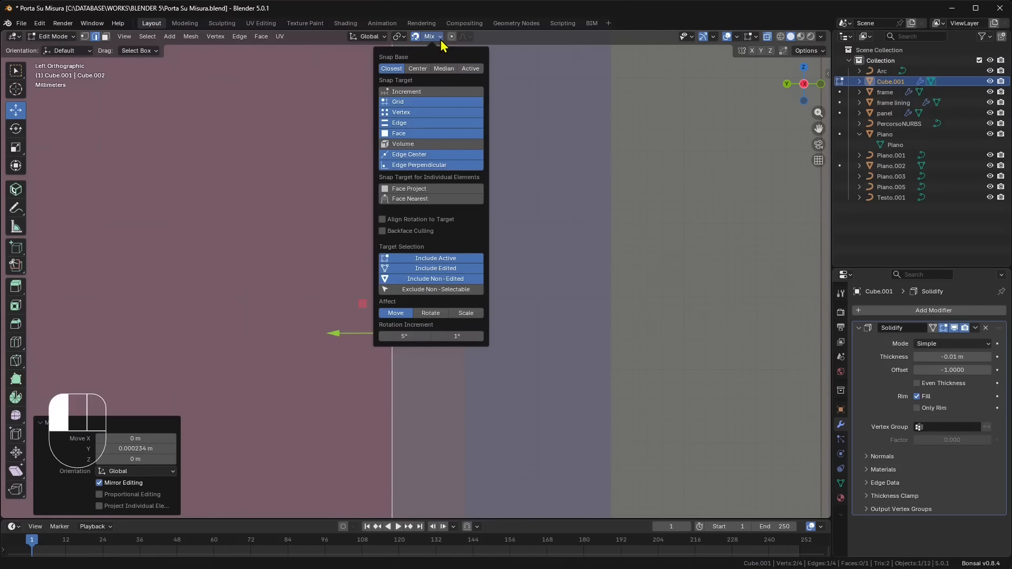
left_click(413, 103)
left_click_drag(368, 336, 390, 337)
scroll(445, 386, "down", 8)
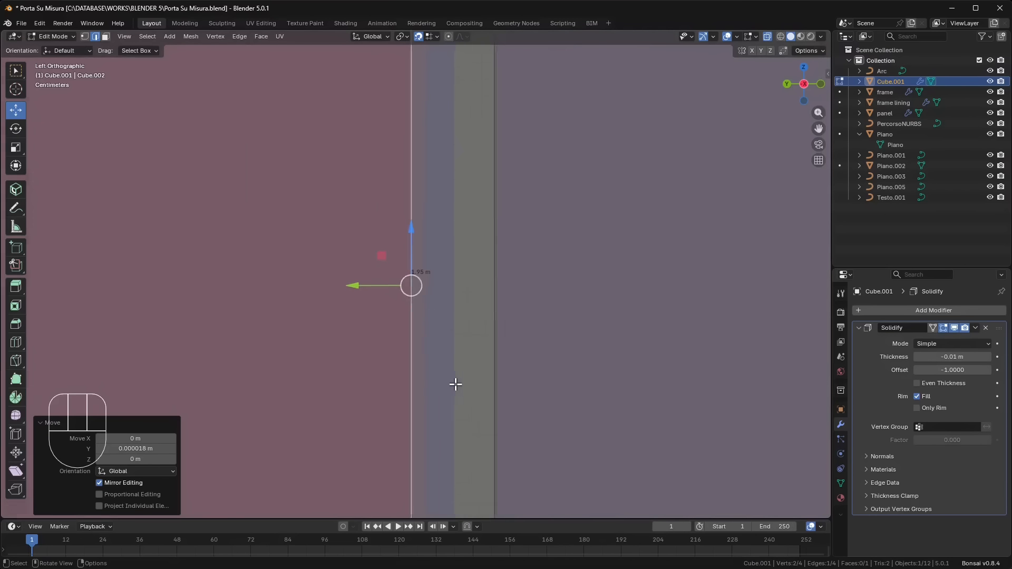
- Select the strip's short top edge and extrude it 0.05 m upward along global Z to form the corner segment
middle_click_drag(469, 201, 458, 315, "shift")
scroll(398, 257, "up", 7)
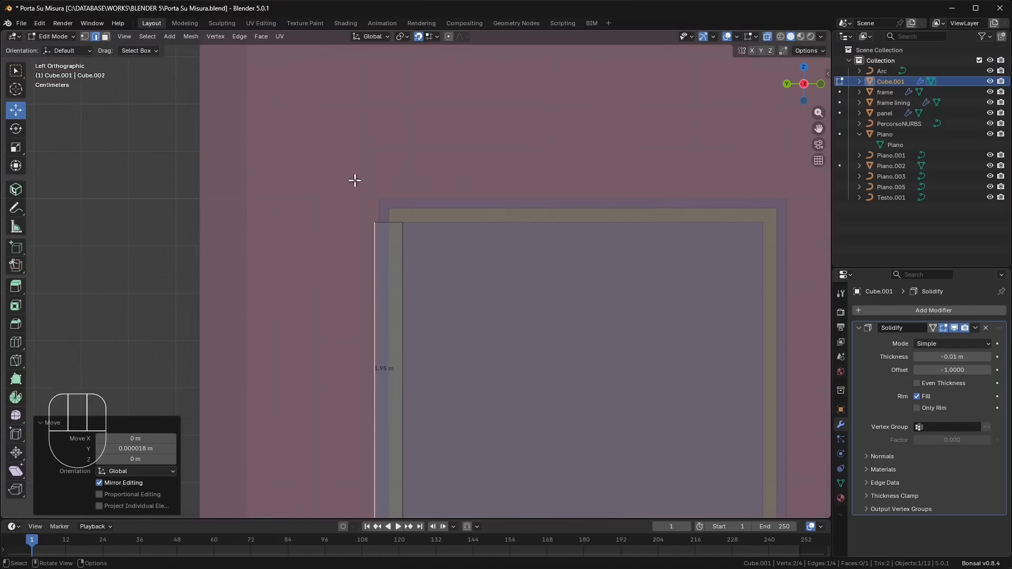
left_click(383, 220)
scroll(390, 240, "up", 2)
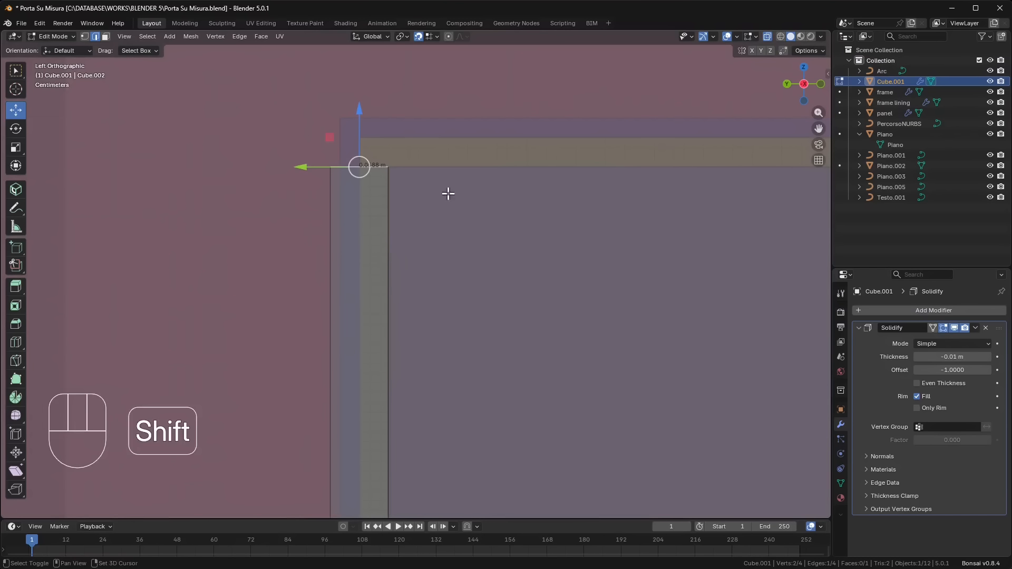
middle_click_drag(448, 192, 38, 219, "shift")
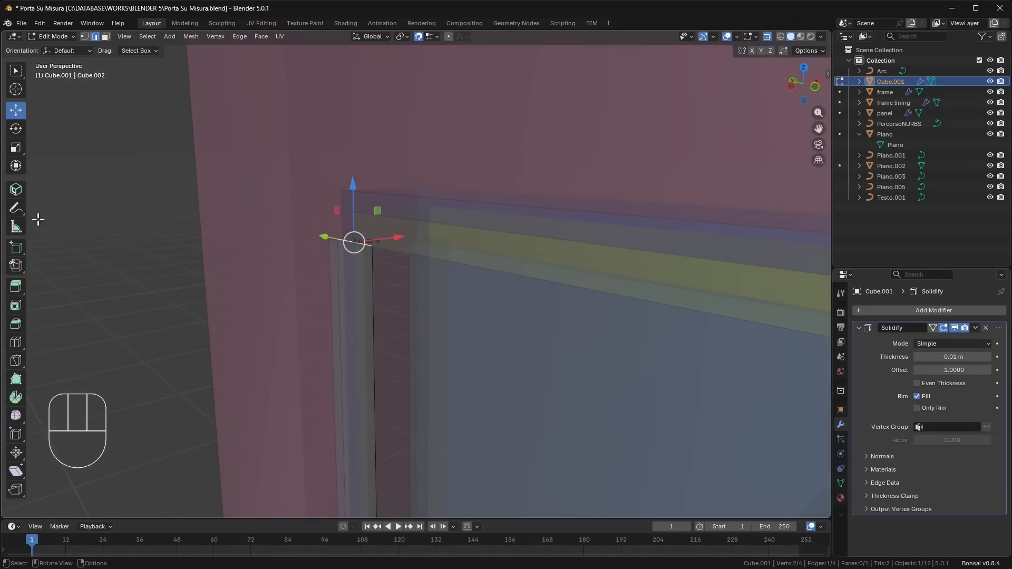
left_click(17, 289)
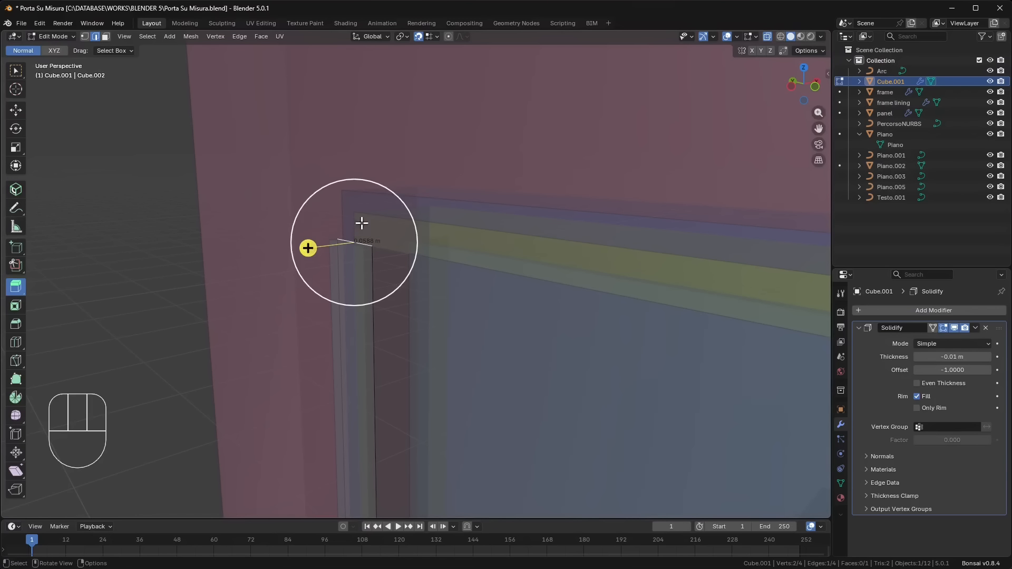
key("e")
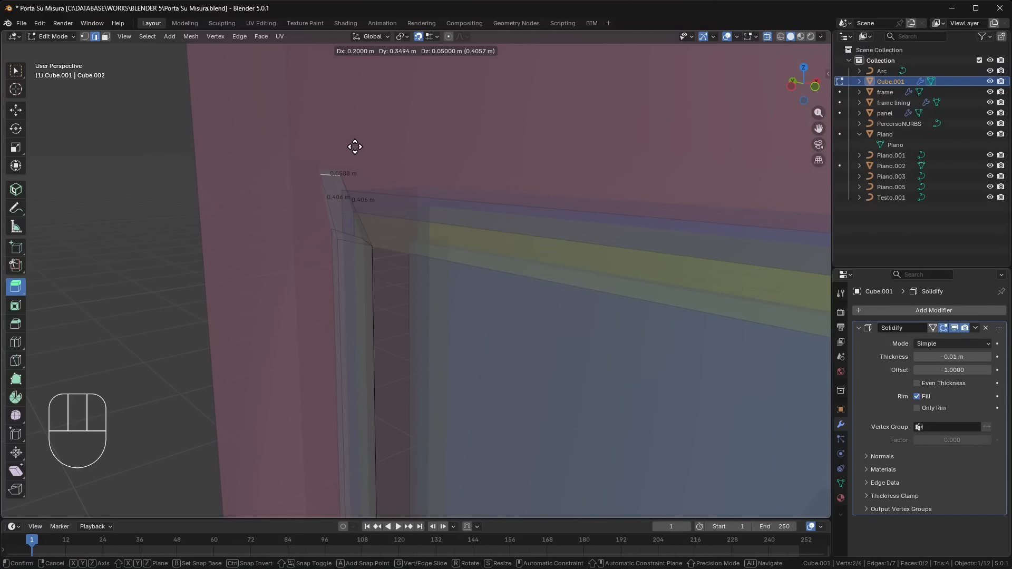
key("y")
key("z")
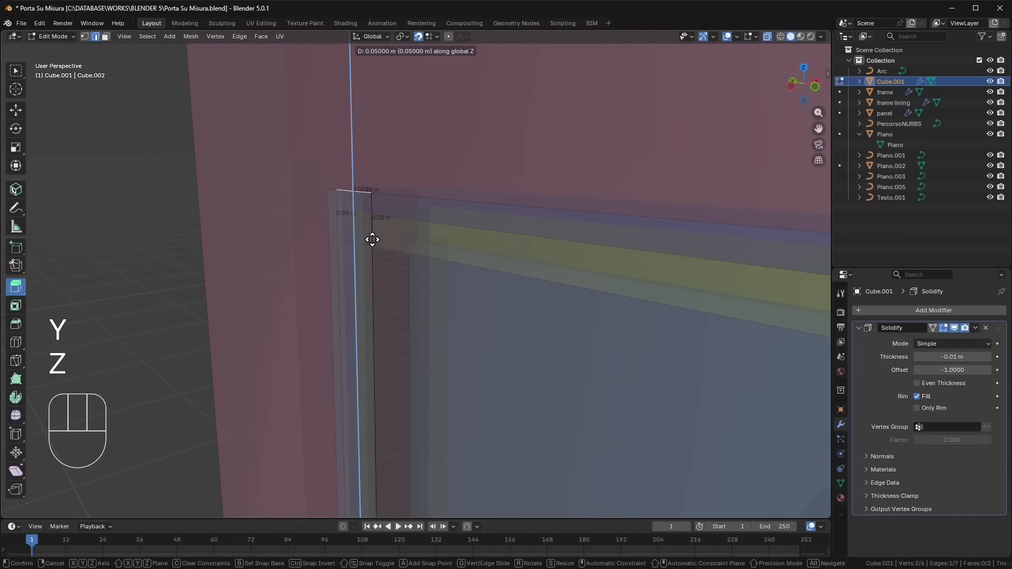
left_click(355, 186)
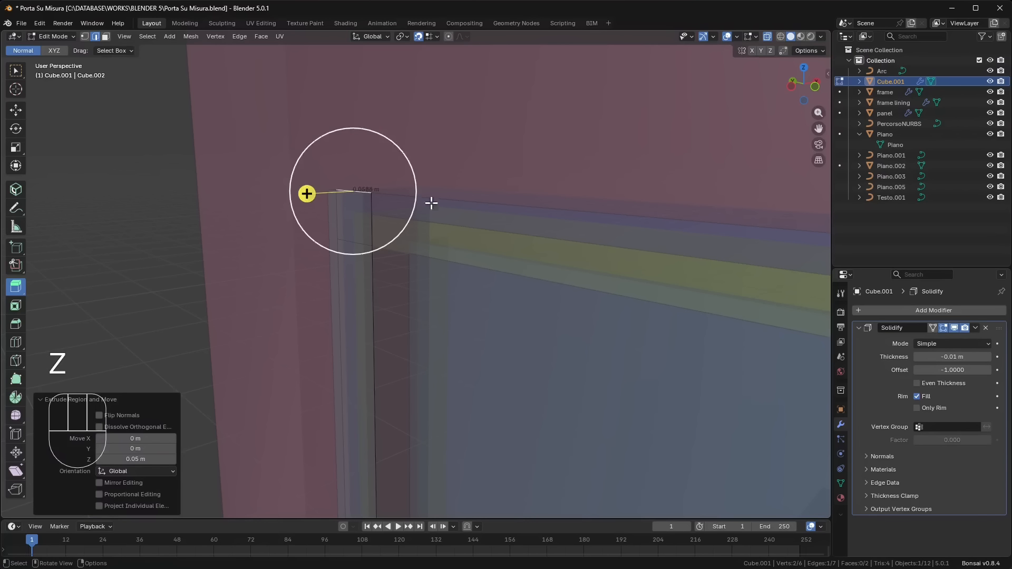
- Move the top edge of the strip's corner segment 0.01 m upward along Z
left_click(16, 110)
left_click_drag(355, 157, 352, 147)
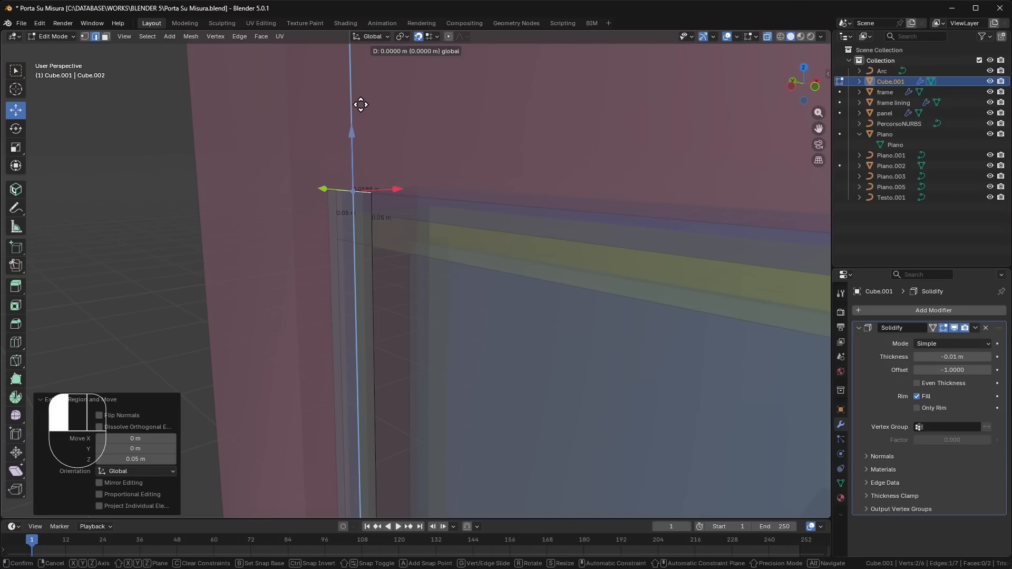
left_click_drag(354, 78, 355, 79)
middle_click_drag(382, 227, 419, 229)
left_click(794, 91)
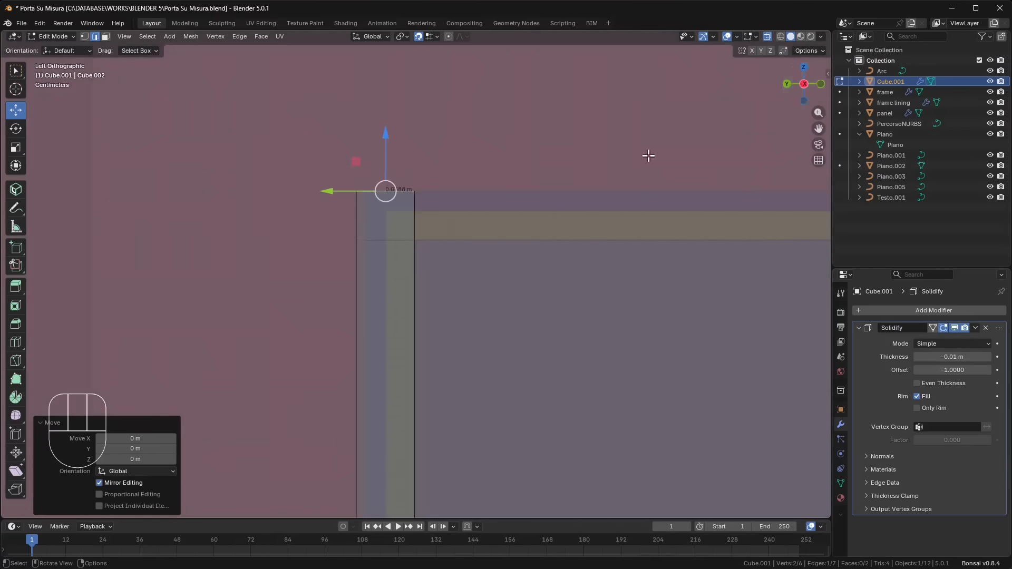
scroll(381, 176, "up", 4)
middle_click_drag(381, 175, 416, 342, "shift")
scroll(415, 341, "up", 2)
left_click_drag(392, 260, 395, 225)
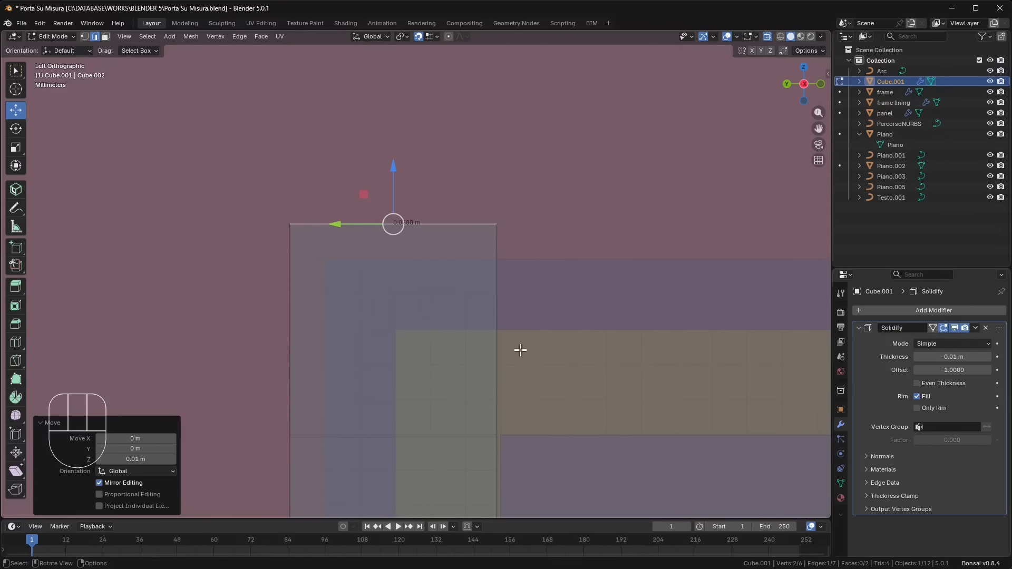
- Select both inner vertical edges of the strip and its corner segment and move them -0.001162 m along Y
scroll(405, 239, "down", 7)
scroll(413, 311, "up", 5)
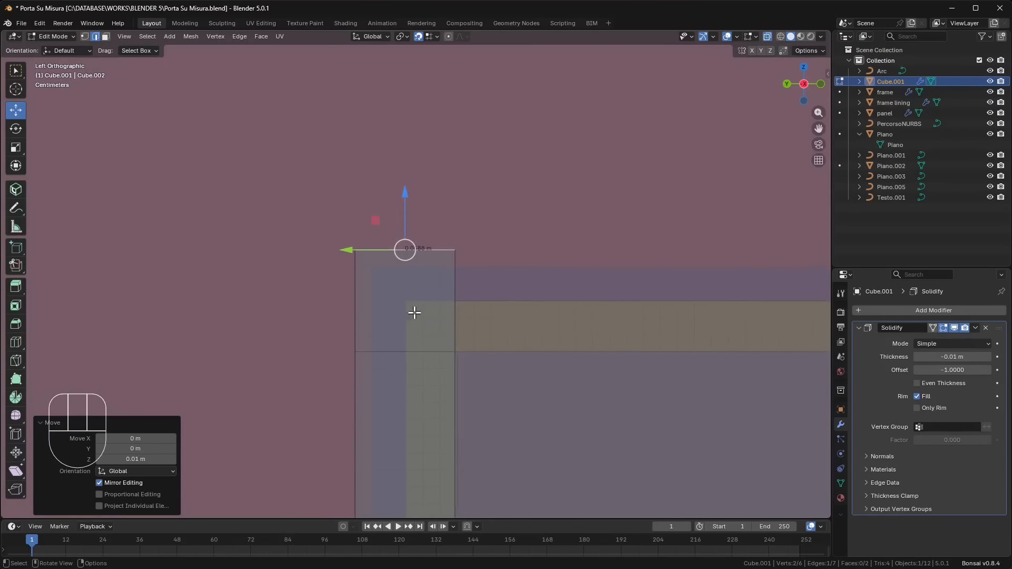
middle_click_drag(539, 379, 355, 319, "shift")
scroll(390, 316, "up", 3)
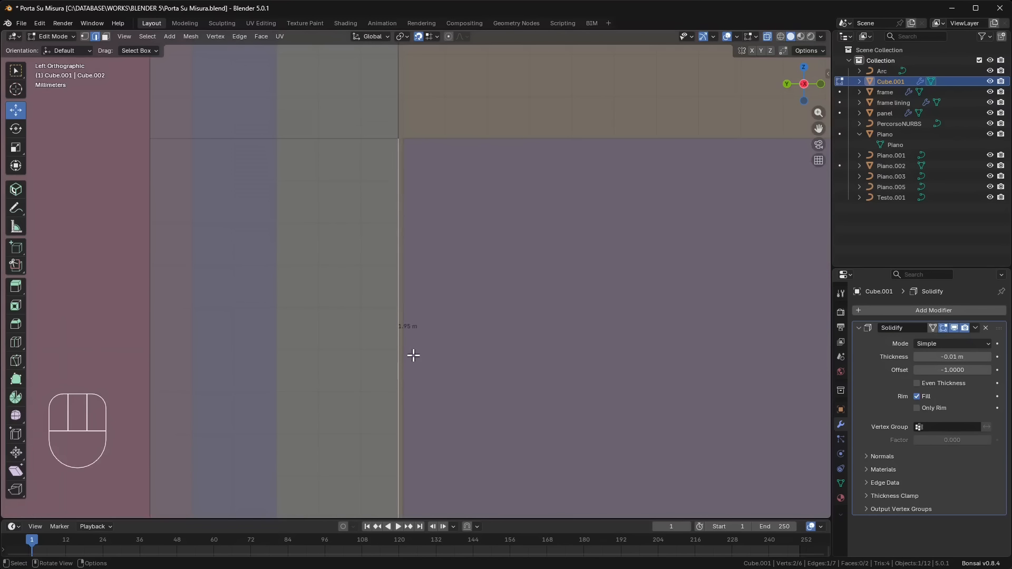
scroll(400, 333, "up", 5)
scroll(400, 333, "down", 8)
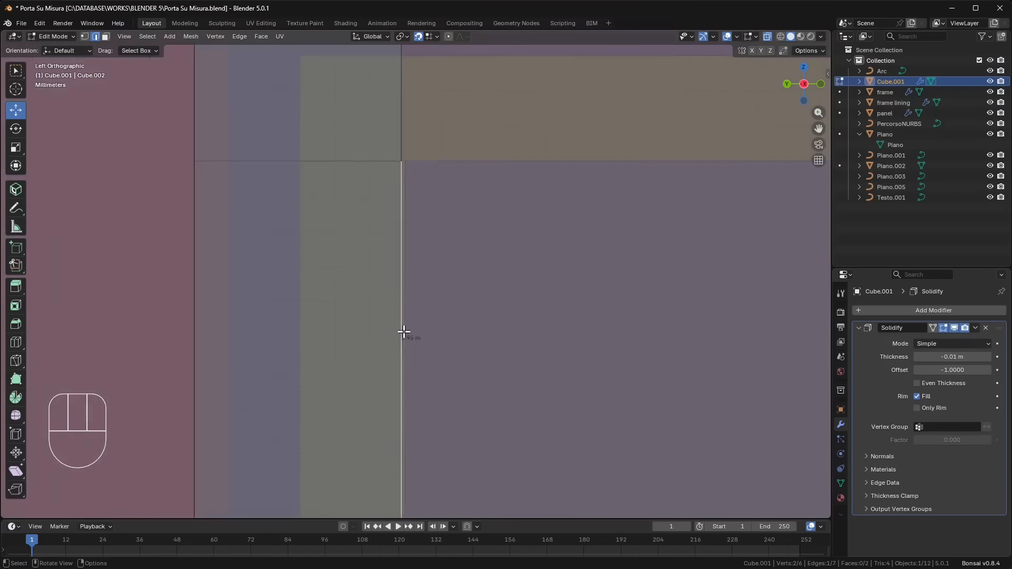
left_click(408, 151, "shift")
scroll(417, 198, "down", 2)
scroll(416, 253, "down", 6)
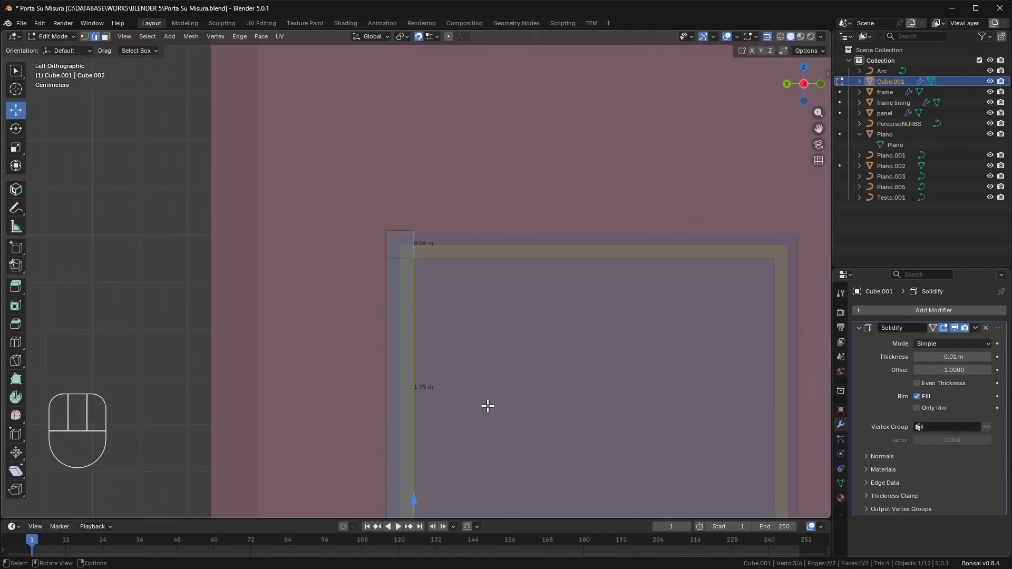
middle_click_drag(486, 488, 473, 169, "shift")
middle_click_drag(508, 500, 487, 295, "shift")
scroll(377, 334, "up", 10)
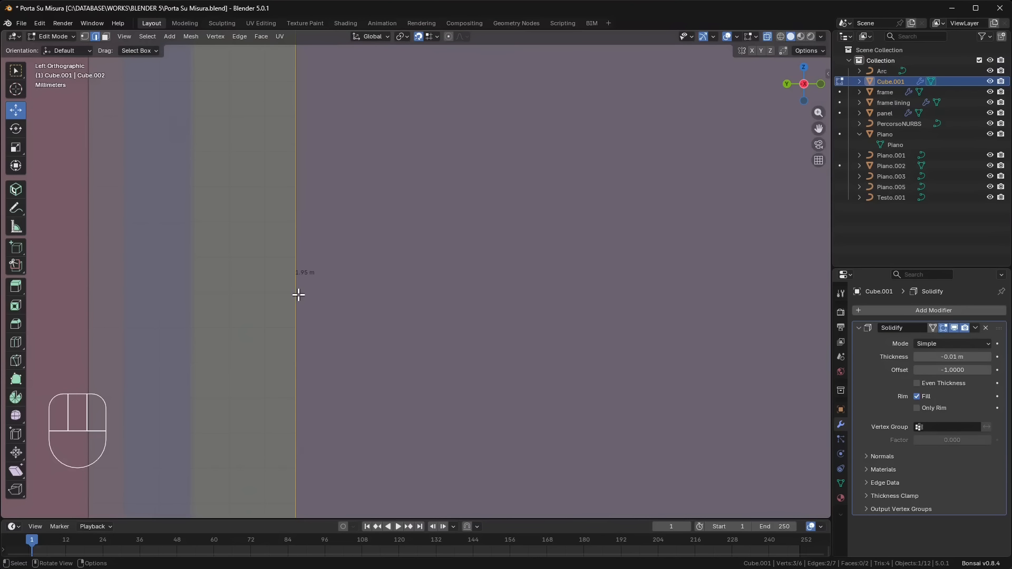
middle_click_drag(298, 294, 418, 449, "shift")
scroll(427, 345, "down", 6)
middle_click_drag(418, 280, 418, 367, "shift")
scroll(402, 250, "up", 13)
middle_click_drag(369, 202, 439, 392, "shift")
scroll(390, 246, "up", 4)
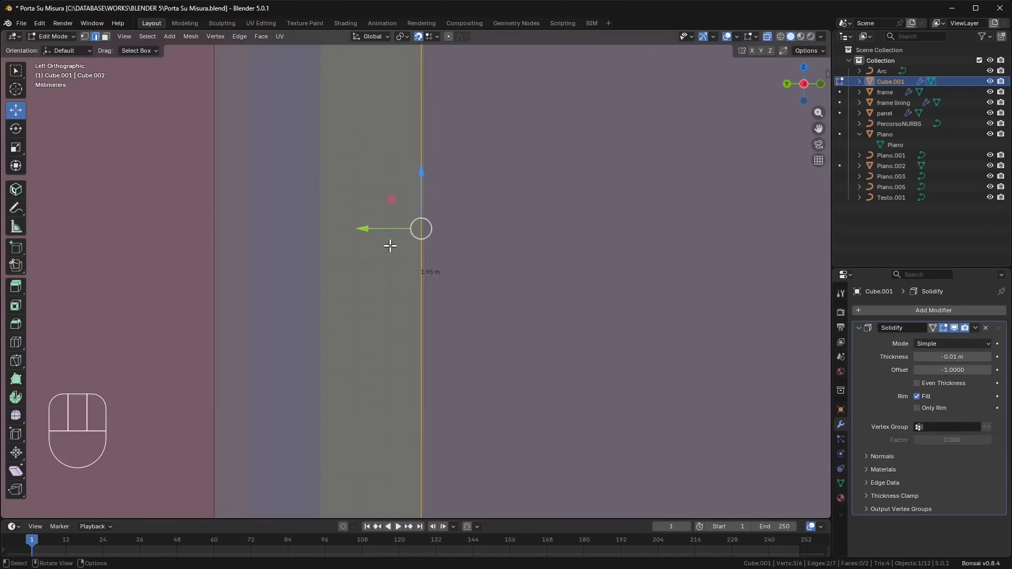
scroll(391, 232, "up", 2)
left_click_drag(391, 211, 432, 211)
scroll(418, 309, "down", 12)
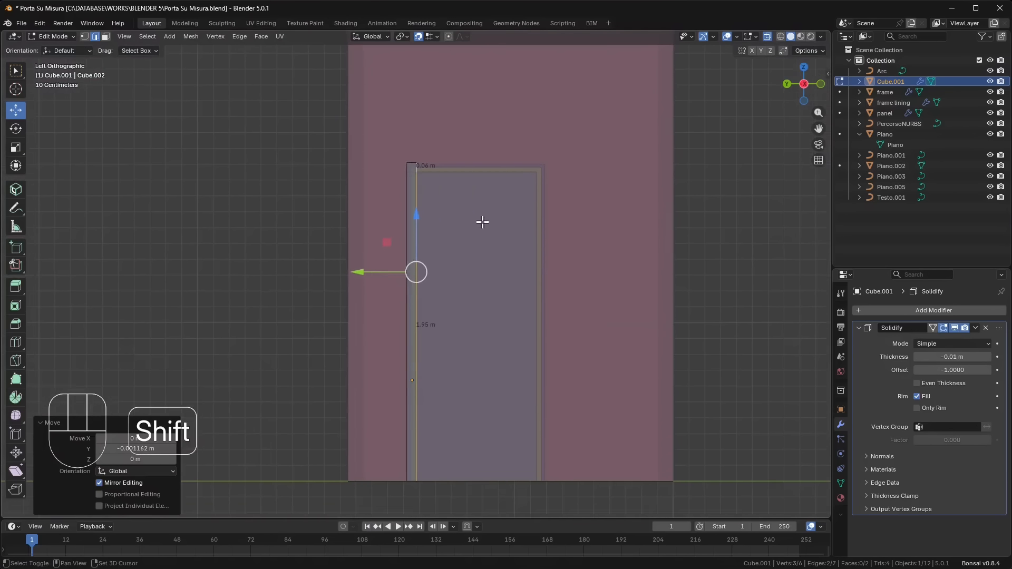
- Extrude the corner segment's inner vertical edge -0.62 m along global Y to start the trim across the door head
middle_click_drag(439, 184, 373, 246, "shift")
scroll(350, 246, "up", 3)
left_click(119, 186)
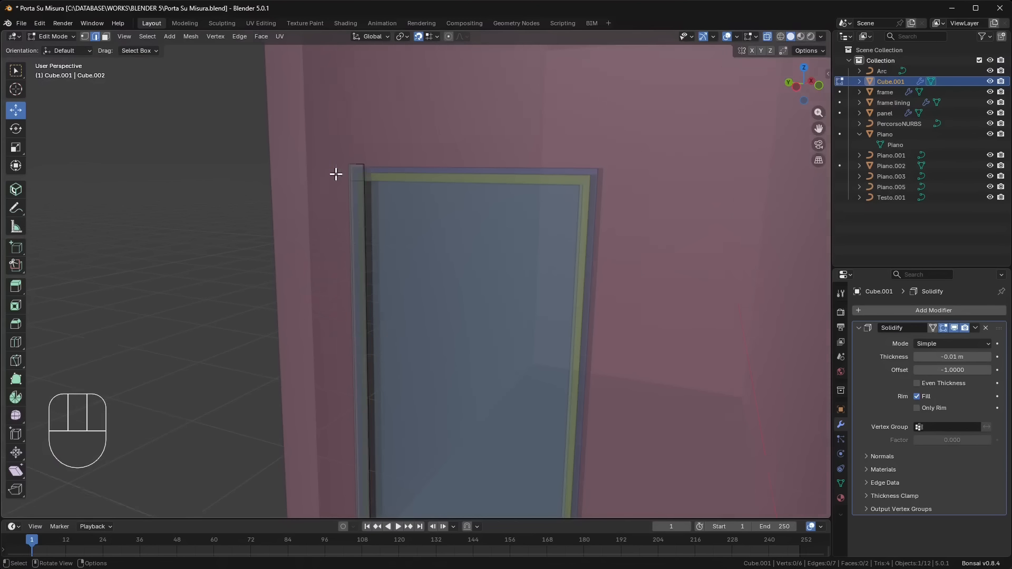
scroll(336, 174, "up", 3)
scroll(322, 162, "down", 4)
middle_click_drag(455, 171, 470, 223, "shift")
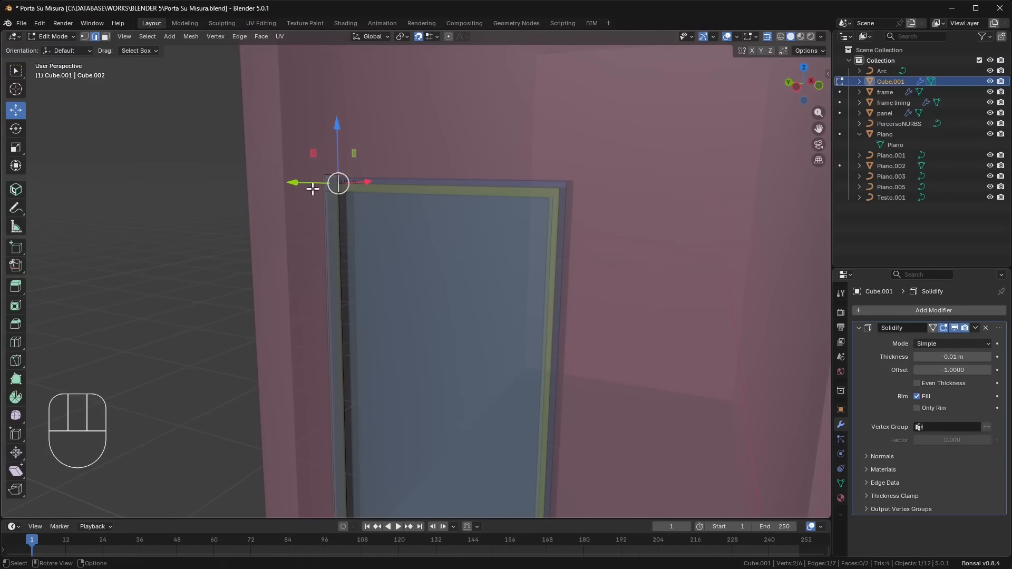
key("e")
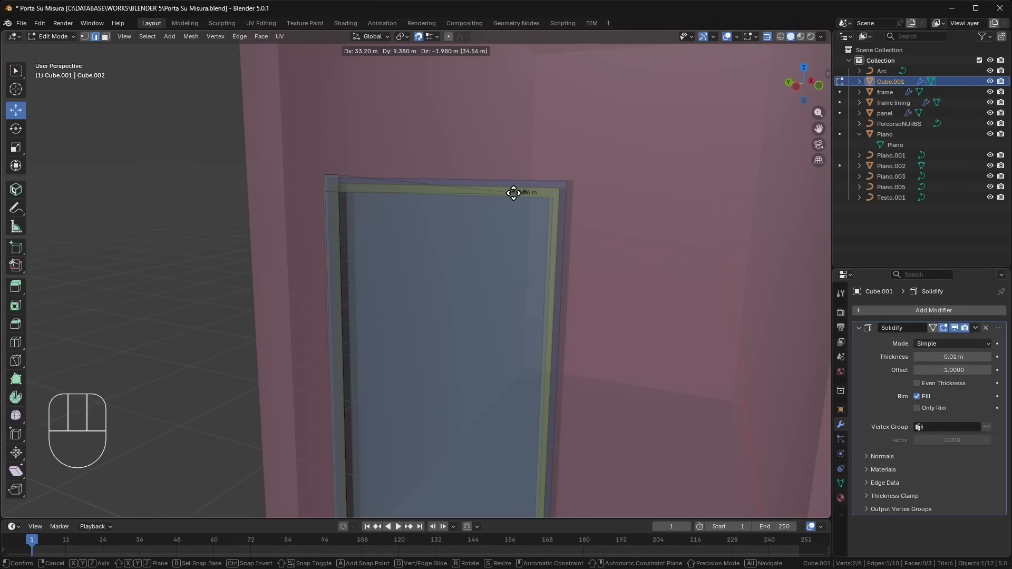
key("y")
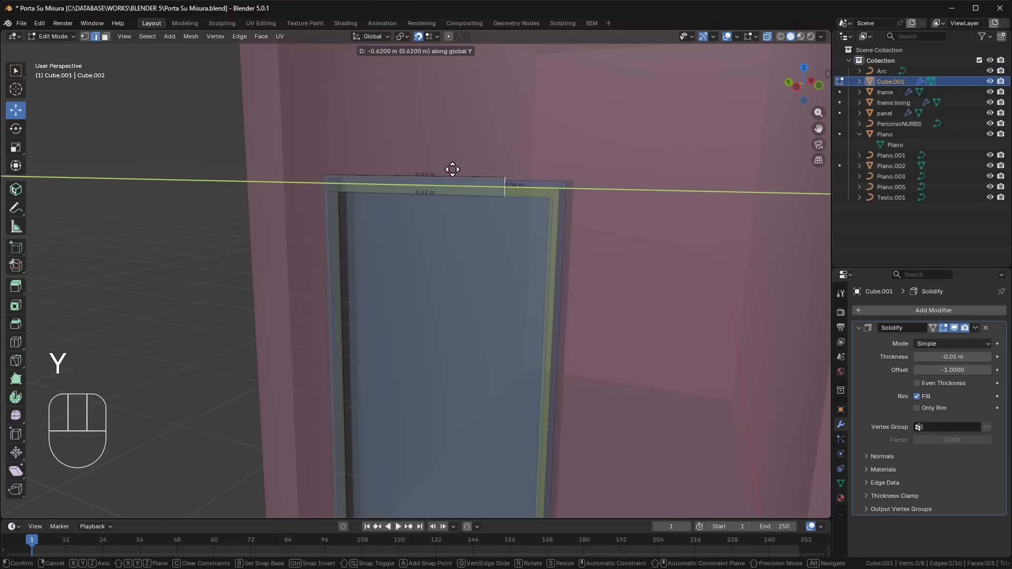
left_click(542, 200)
- Move the head trim's end edge another -0.14 m along Y to line up with the opening's opposite side
middle_click_drag(562, 231, 467, 234)
left_click_drag(467, 233, 465, 226)
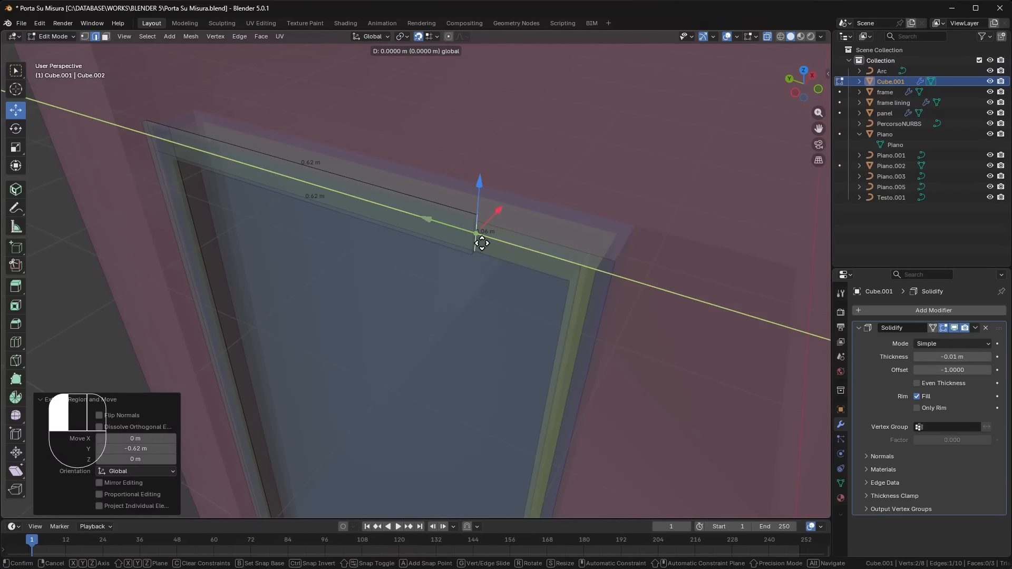
left_click_drag(592, 289, 592, 289)
left_click(794, 95)
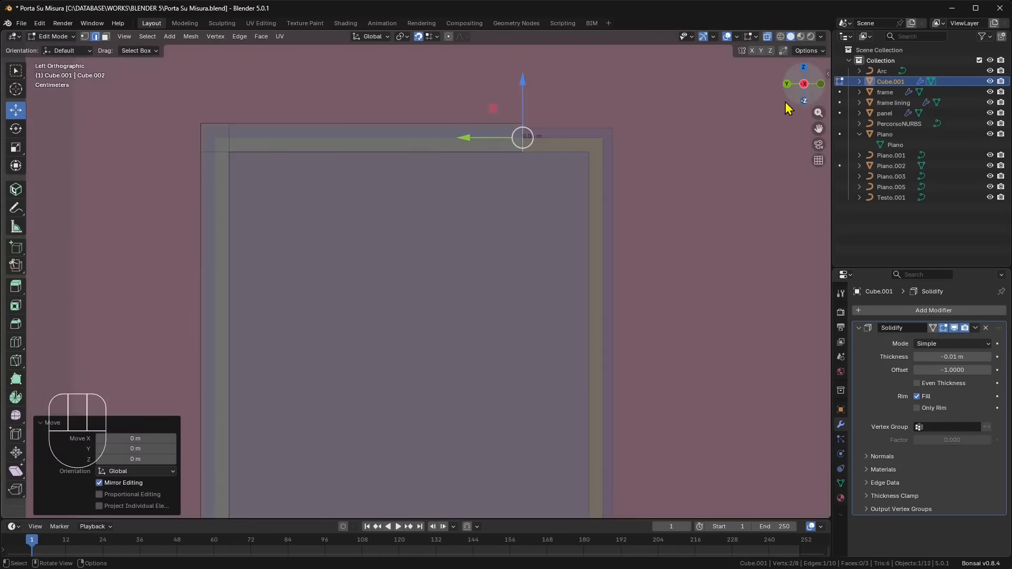
scroll(635, 166, "up", 3)
middle_click_drag(635, 166, 370, 403, "shift")
scroll(379, 307, "up", 3)
left_click_drag(229, 278, 475, 319)
middle_click_drag(494, 281, 405, 276, "shift")
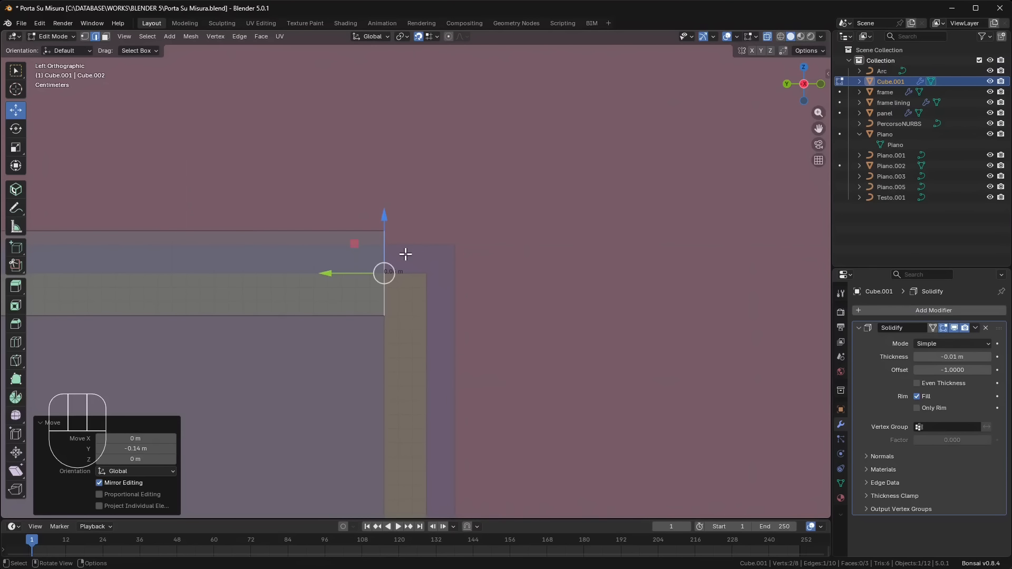
- Extrude the head trim's end edge -0.06 m along global Y to form the second corner segment
key("e")
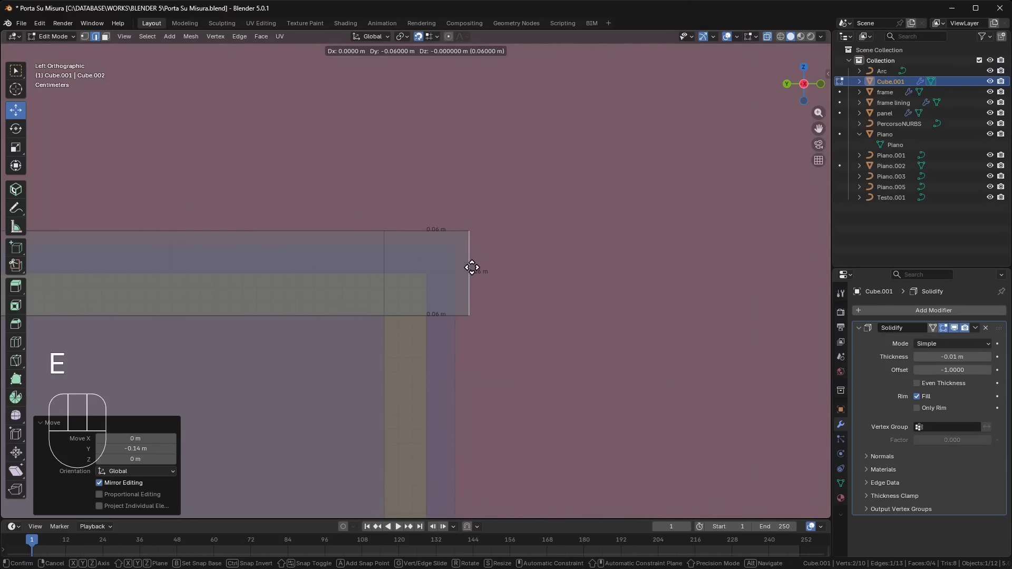
key("y")
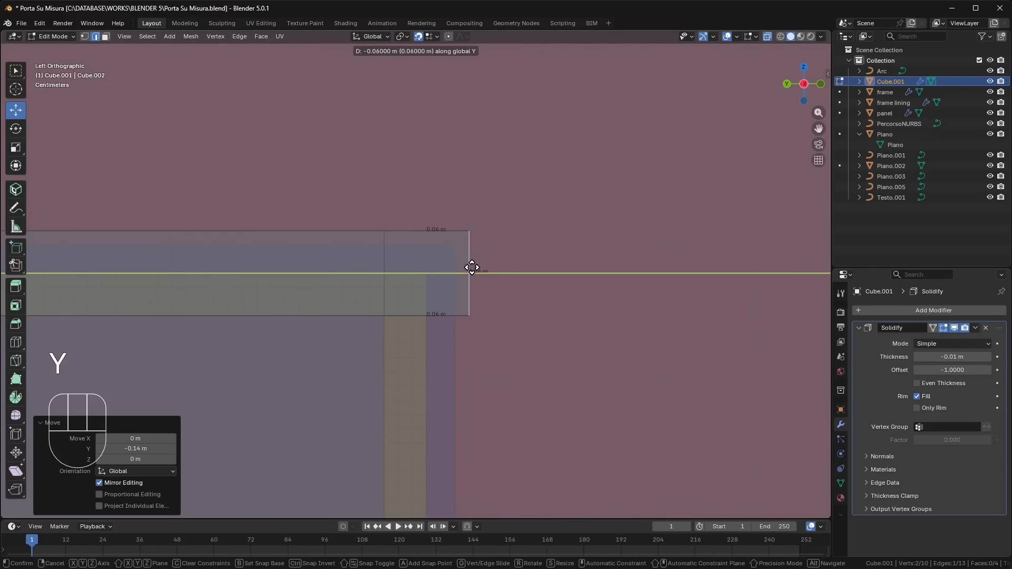
left_click(472, 271)
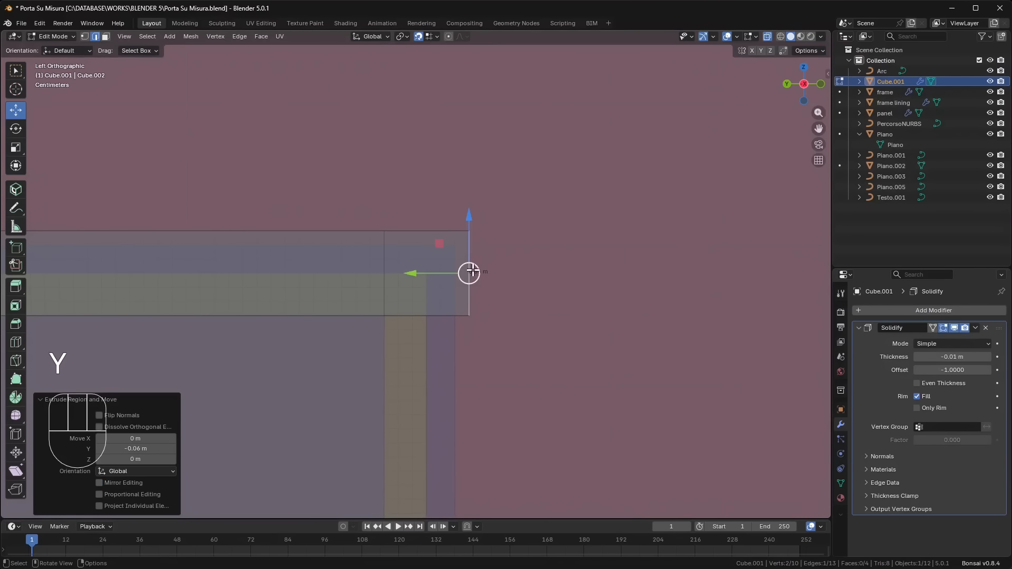
- Extrude the second corner segment's bottom edge 0.09 m downward along global Z to start the second side strip
left_click(443, 316)
key("e")
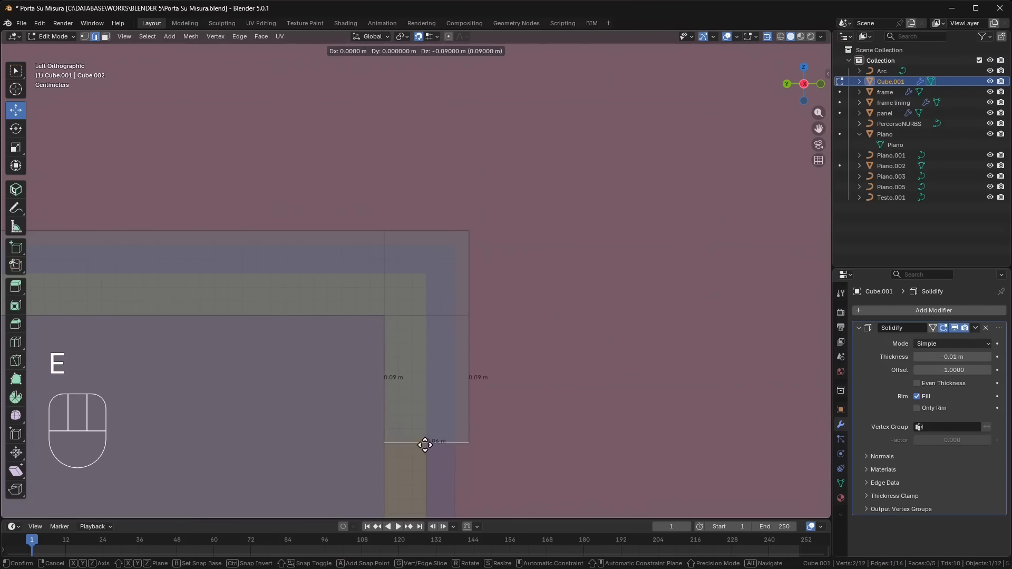
key("x")
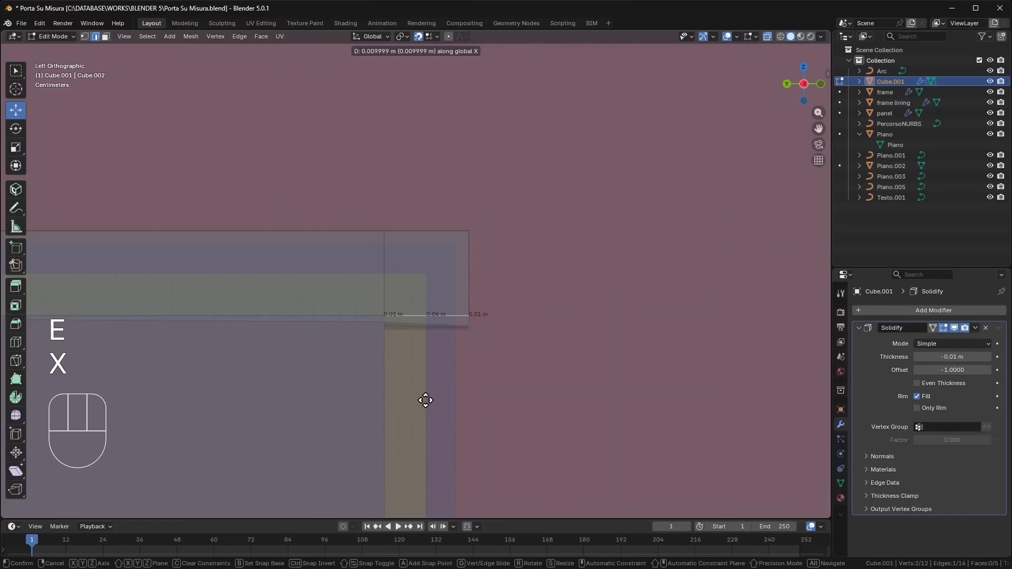
key("z")
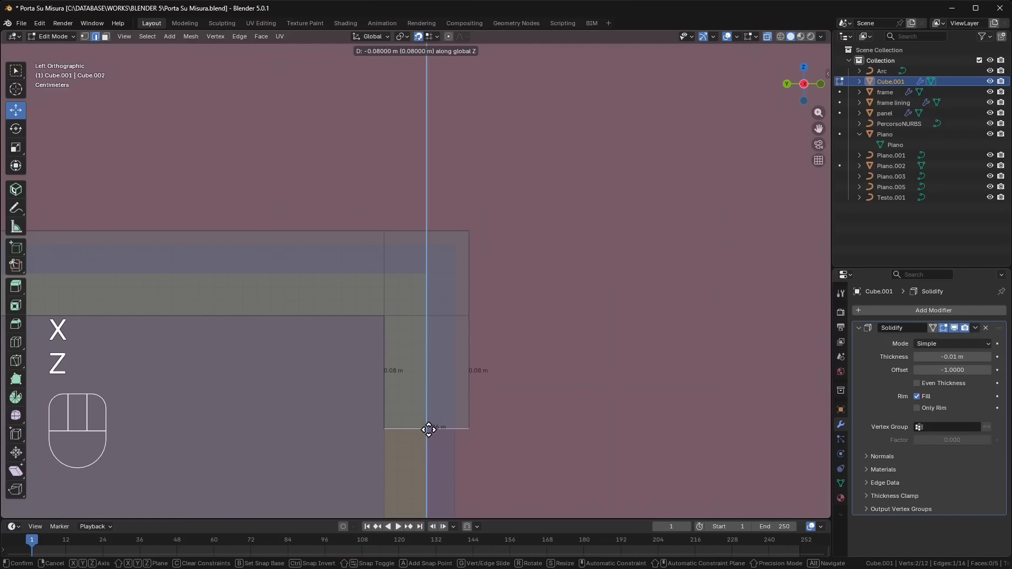
left_click(441, 445)
- Move the second side strip's bottom edge down along Z to the floor
scroll(496, 450, "down", 5)
middle_click_drag(506, 452, 572, 166, "shift")
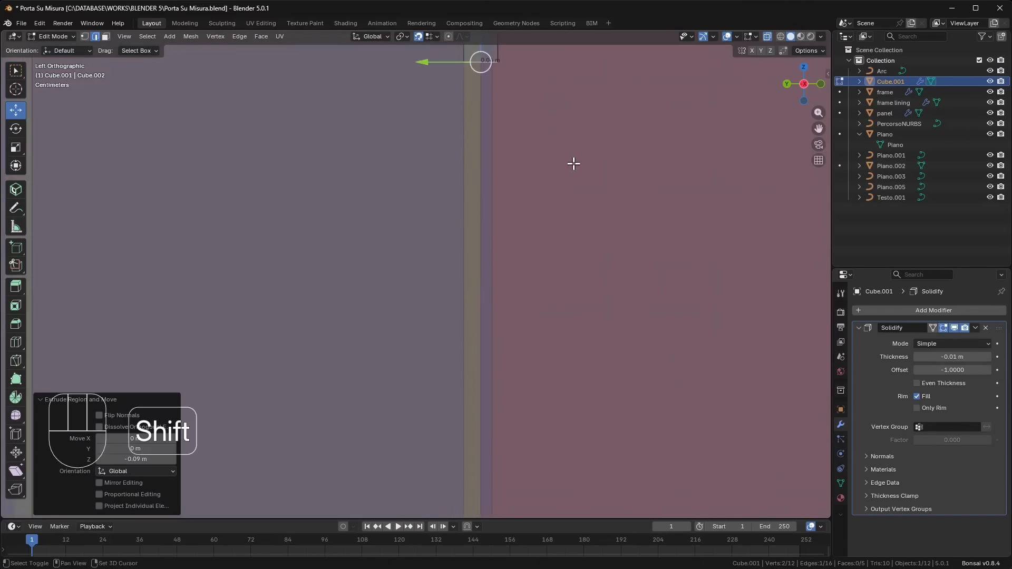
scroll(573, 164, "down", 6)
middle_click_drag(465, 307, 475, 210, "shift")
left_click_drag(446, 70, 466, 378)
key("z")
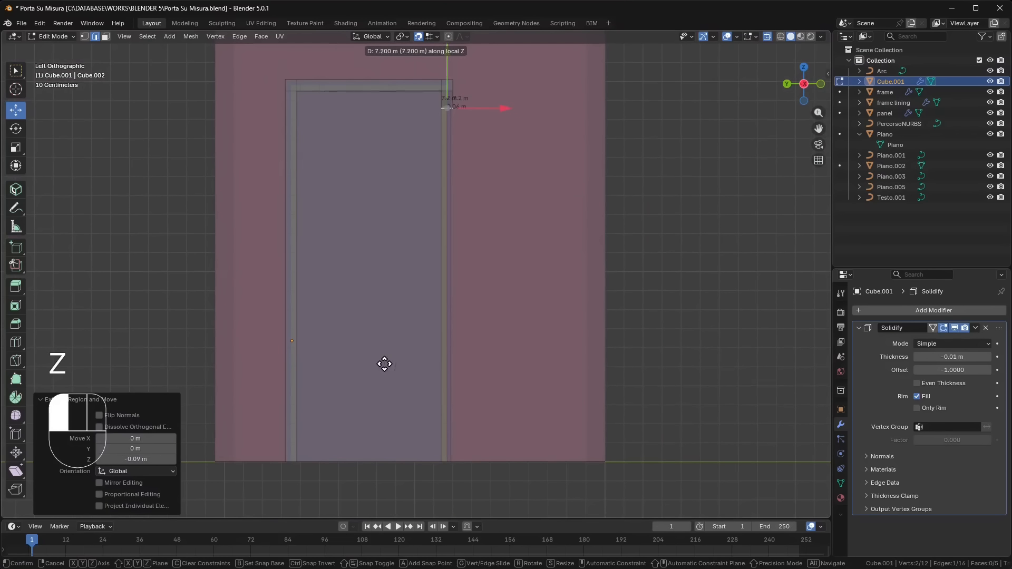
key("z")
key("z")
left_click_drag(384, 364, 454, 469)
- Return to Object Mode, deselect the trim and turn off X-ray
middle_click_drag(621, 425, 543, 453)
left_click(57, 37)
left_click(52, 52)
left_click(388, 262)
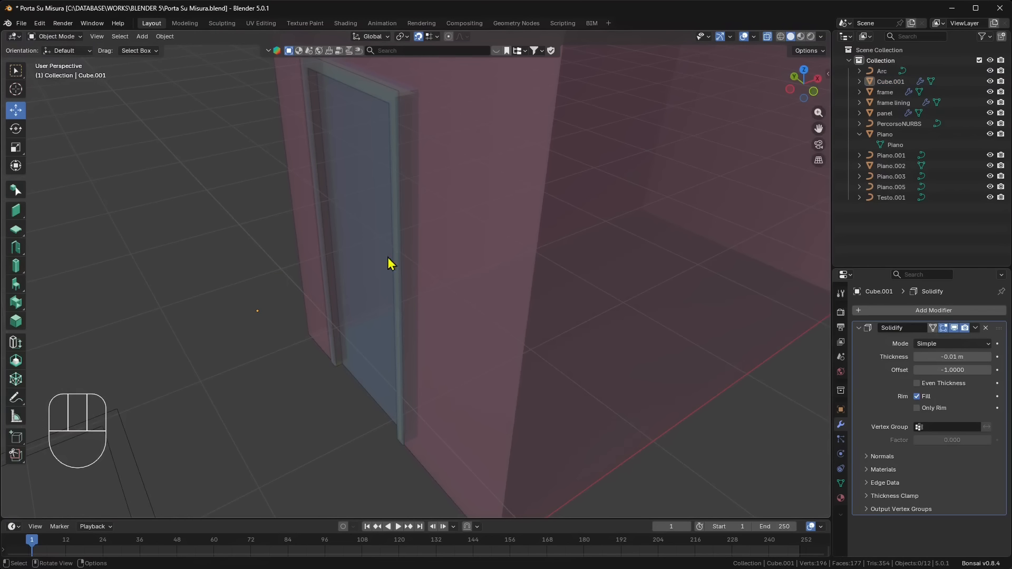
left_click(768, 37)
- Select the door panel and set its origin to its geometry
middle_click_drag(185, 271, 382, 319)
scroll(415, 309, "down", 3)
left_click(426, 157)
middle_click_drag(498, 393, 485, 426)
left_click(427, 420)
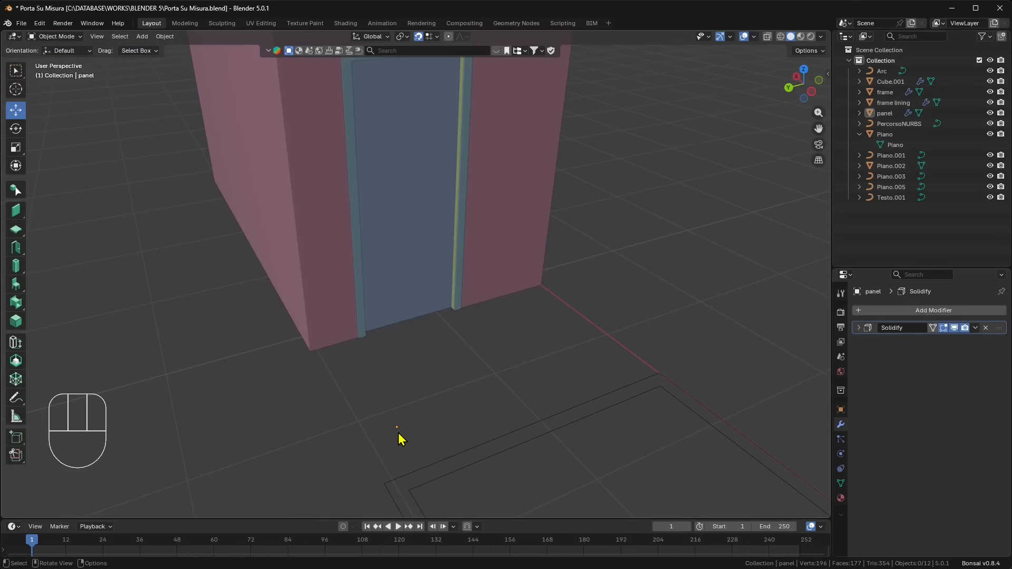
left_click(399, 310)
right_click(398, 266)
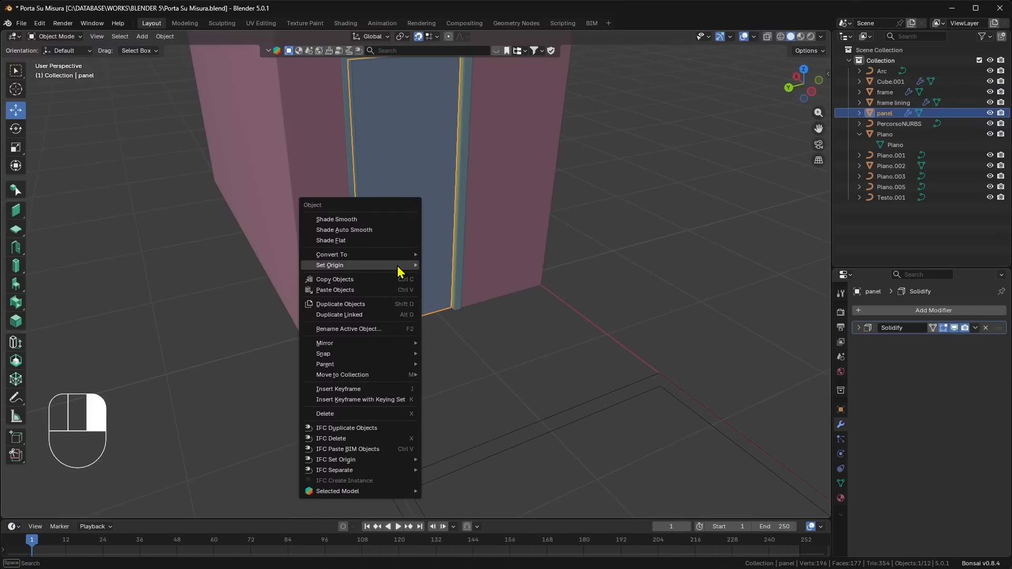
mouse_move(397, 266)
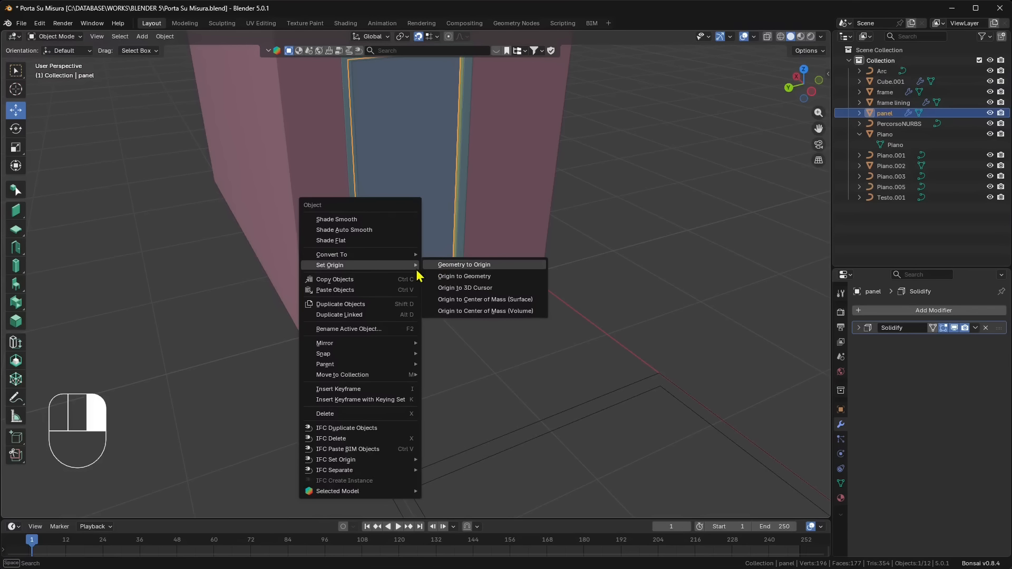
left_click(451, 277)
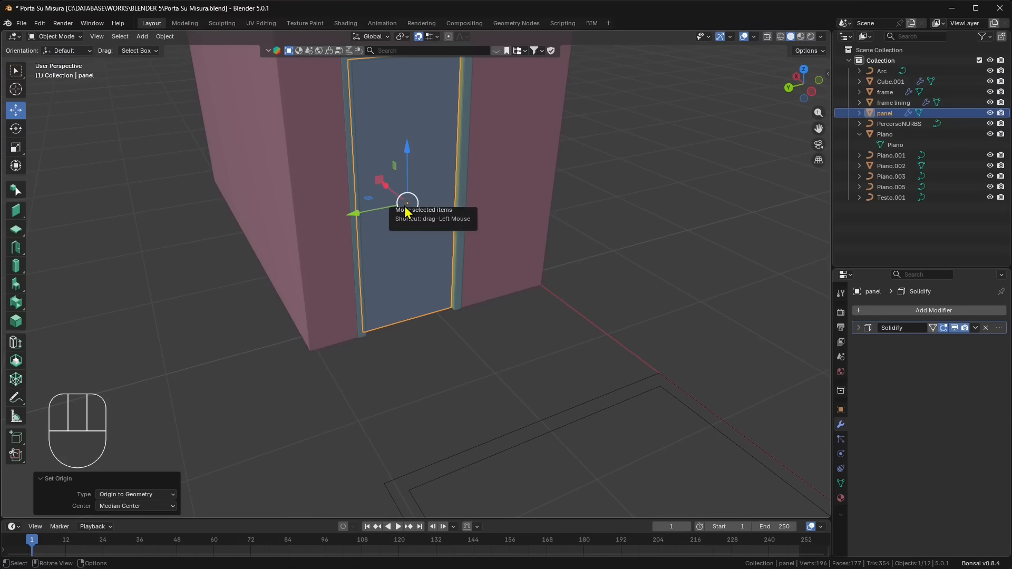
- Limit transforms to origins and move the panel's origin about -0.24 m along global Y toward its side edge
scroll(442, 252, "up", 6)
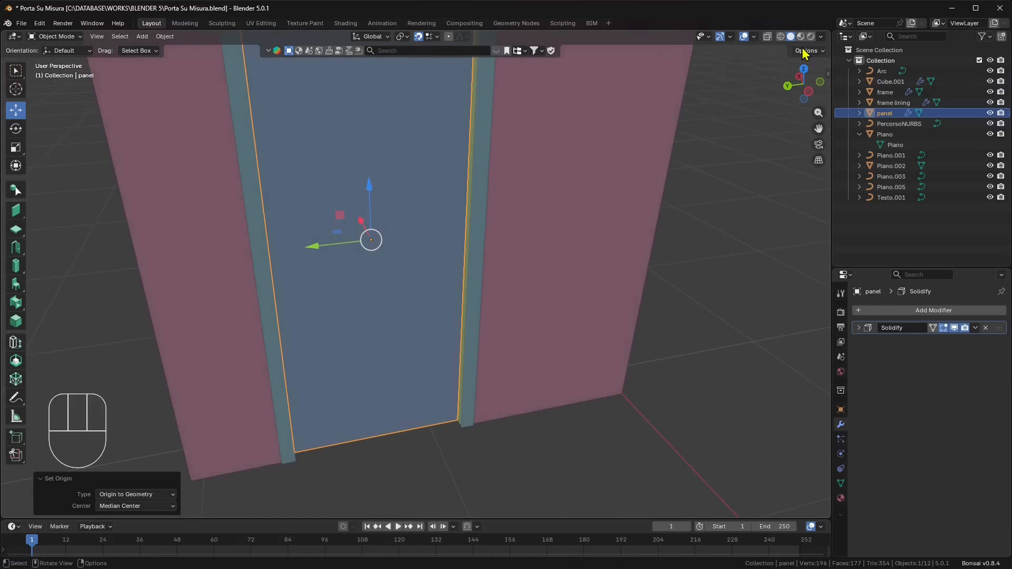
left_click(807, 51)
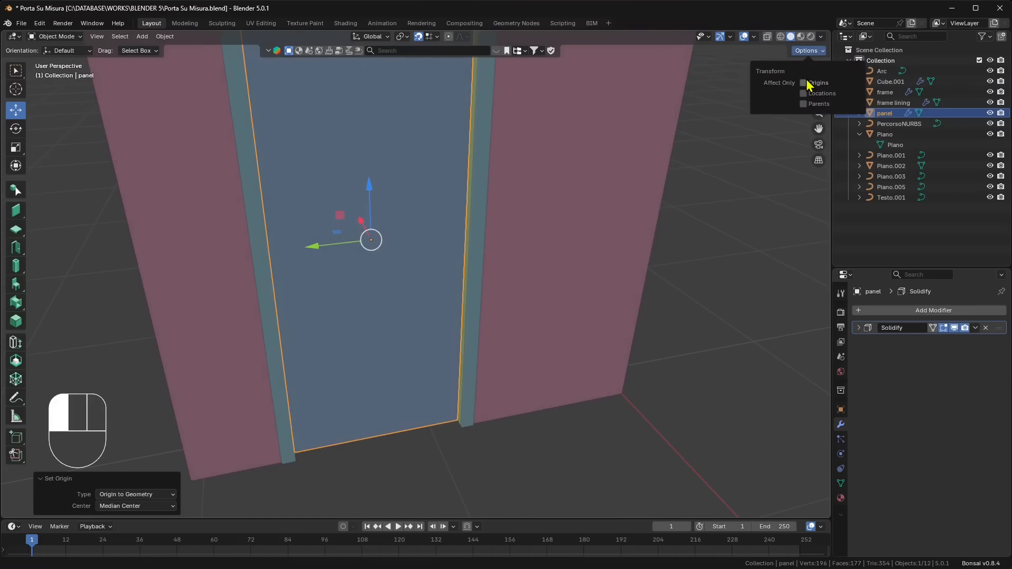
left_click_drag(317, 250, 362, 242)
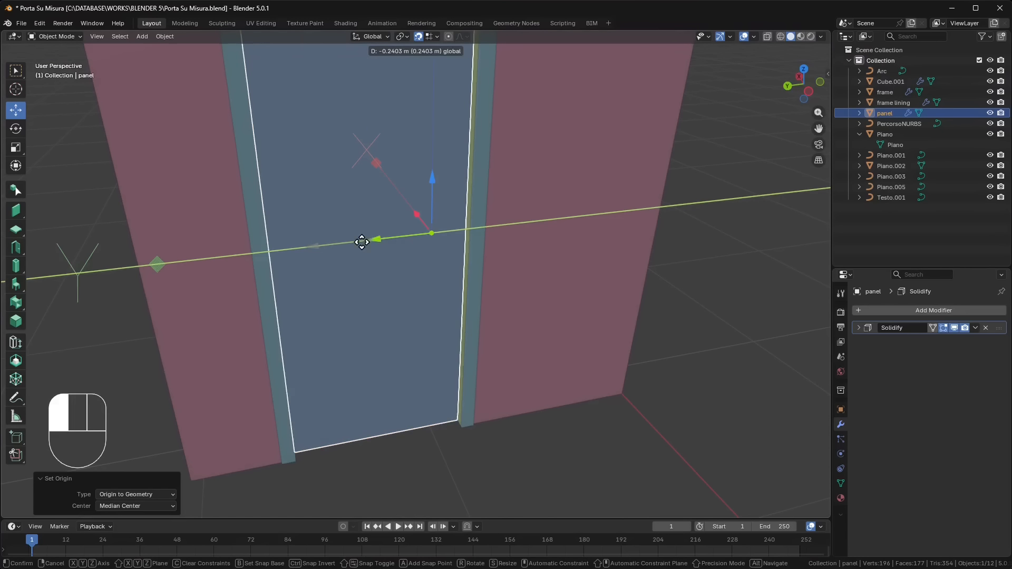
left_click_drag(463, 233, 463, 233)
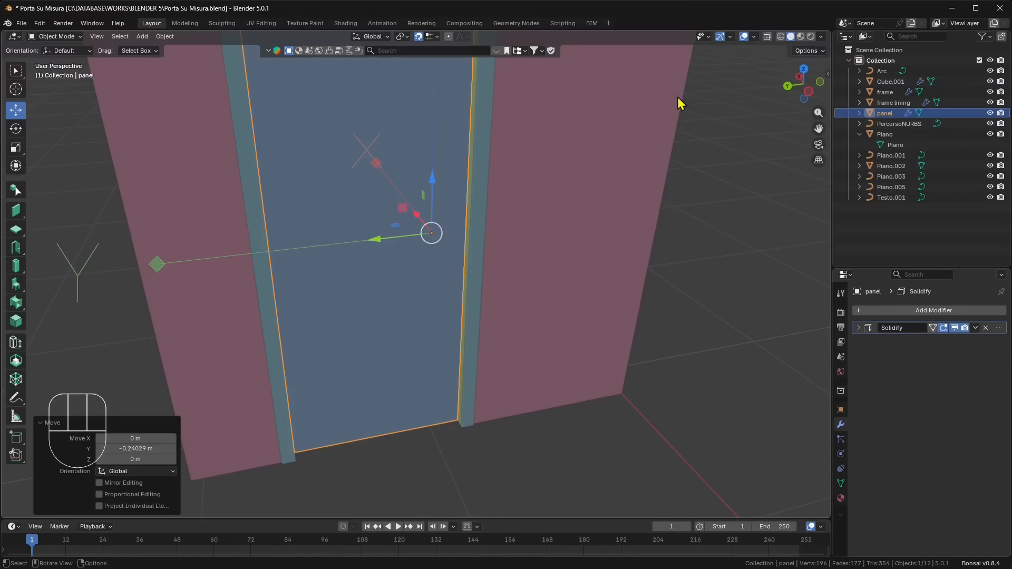
- In the left orthographic view, move the panel's origin a further -0.14 m along Y onto its edge, and stop limiting transforms to origins
left_click(808, 92)
middle_click_drag(410, 280, 380, 356, "shift")
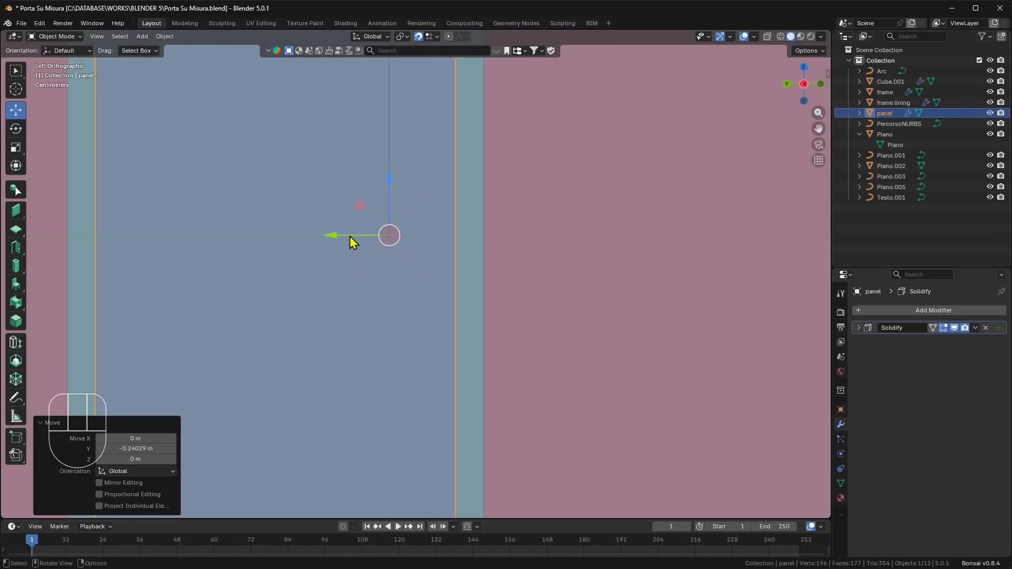
left_click_drag(350, 238, 456, 241)
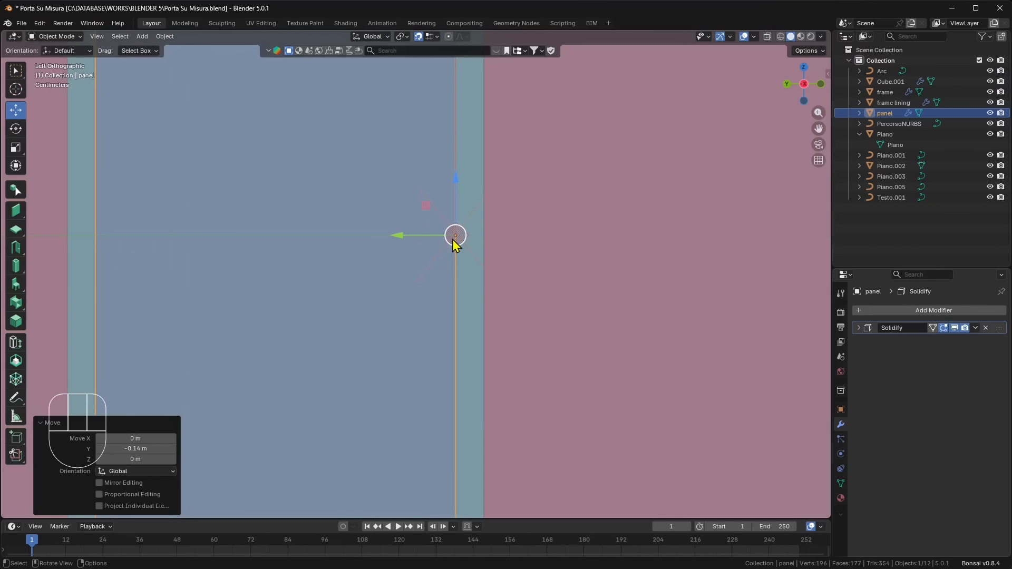
scroll(478, 262, "down", 6)
middle_click_drag(480, 262, 447, 333)
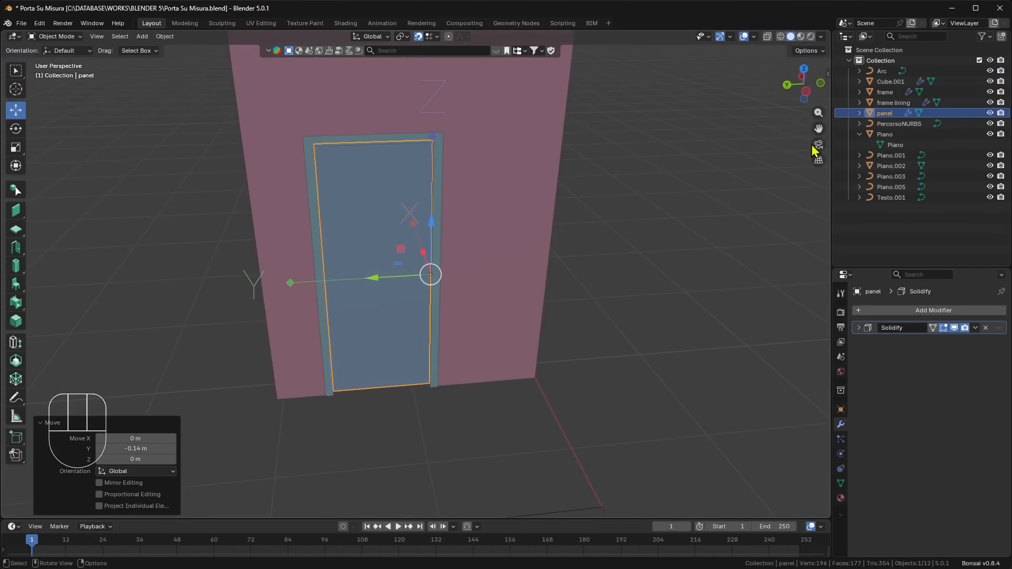
left_click(807, 50)
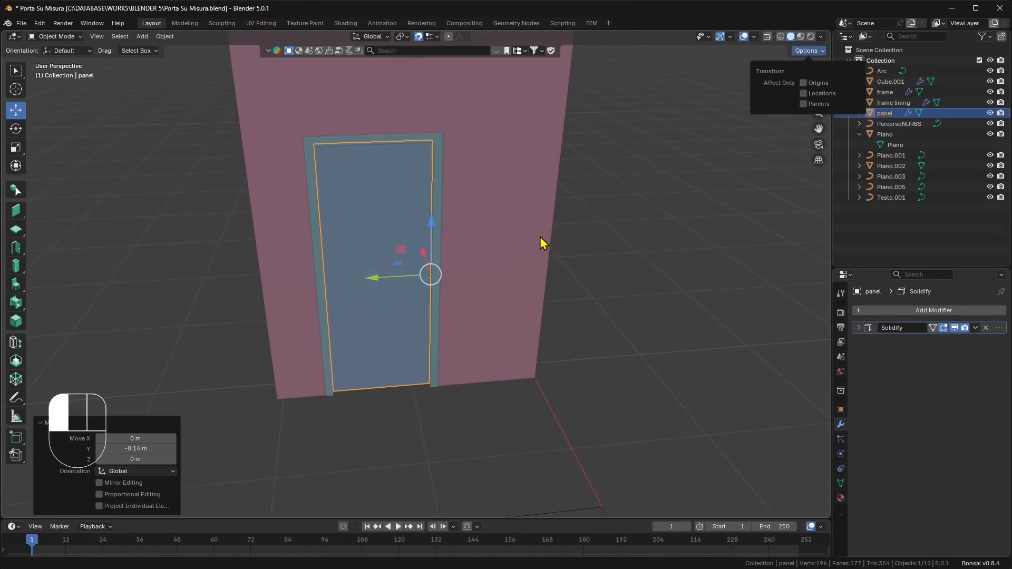
- Try rotating the door panel about the Z axis at its edge, and undo the rotation
middle_click_drag(405, 308, 276, 272)
left_click(15, 128)
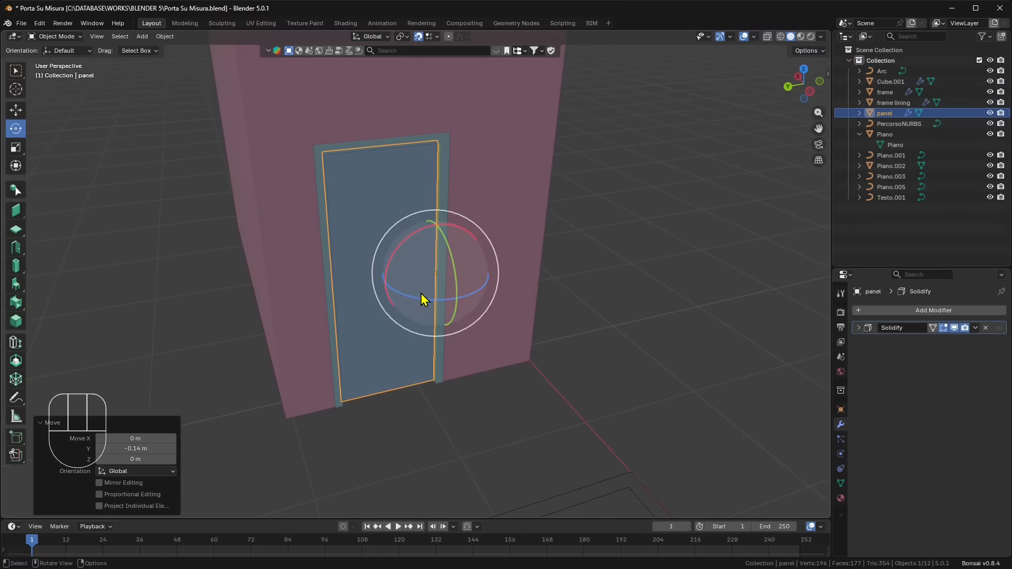
left_click_drag(424, 299, 332, 280)
key("ctrl+z")
key("ctrl+z")
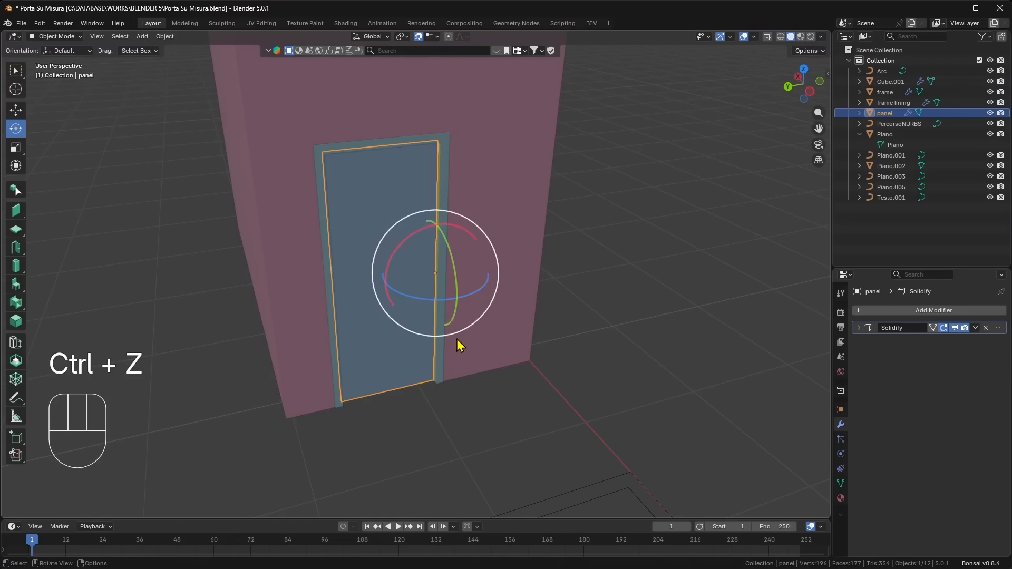
middle_click_drag(461, 345, 436, 244)
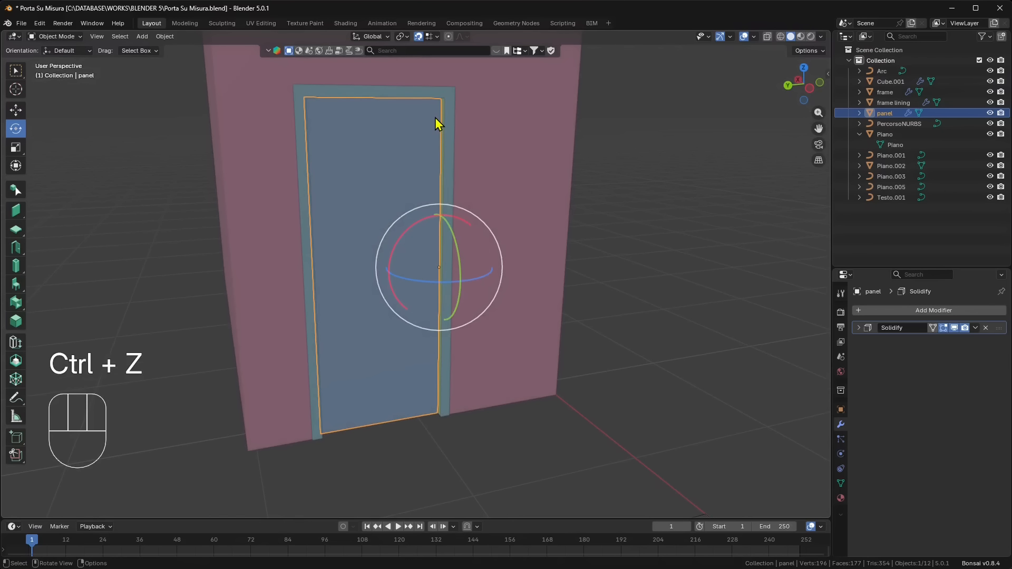
- Select the door trim and add a Mirror modifier that uses the door panel as the mirror object
left_click(473, 147)
left_click(451, 105)
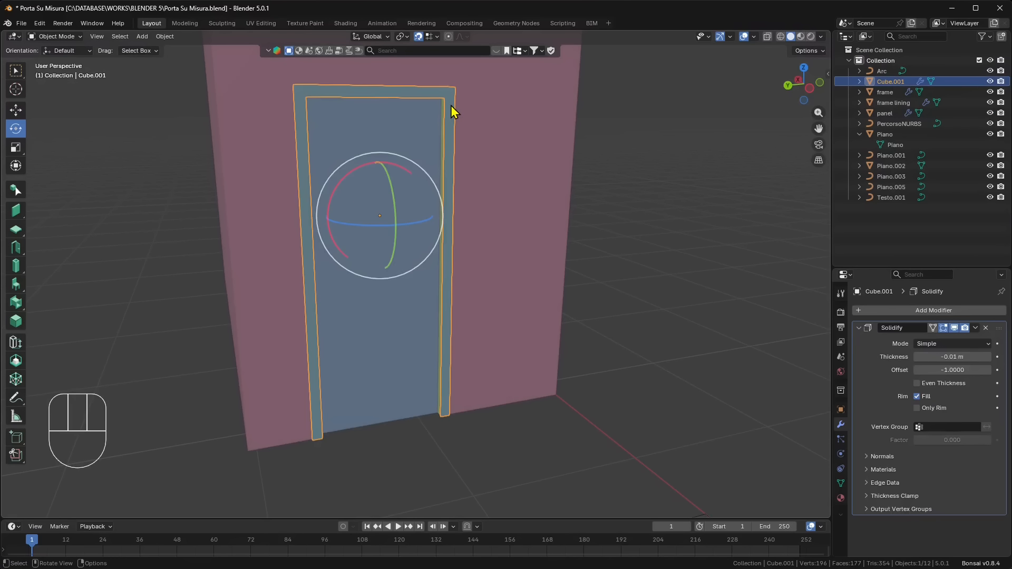
left_click(934, 311)
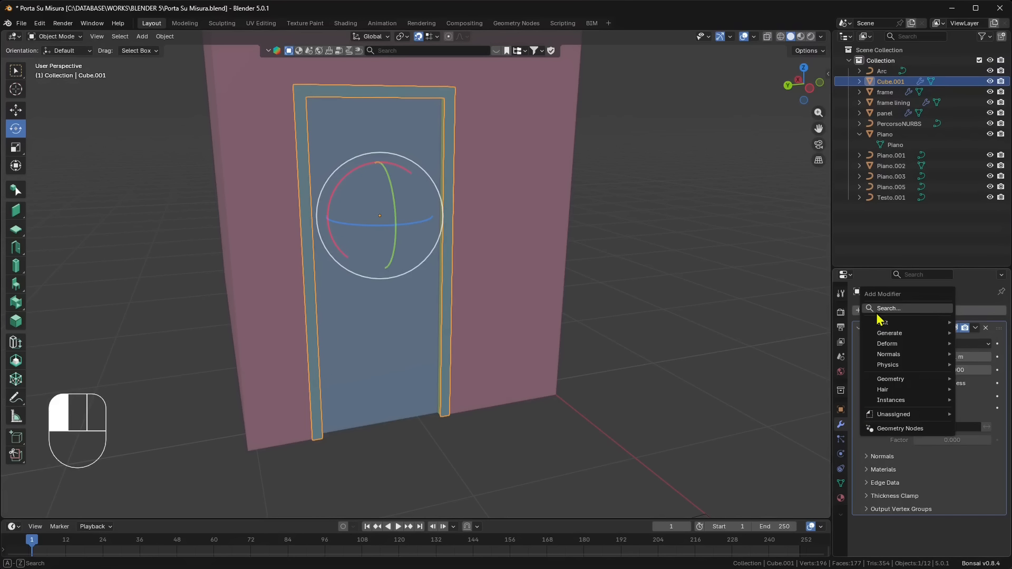
key("space")
type("mirr")
key("Return")
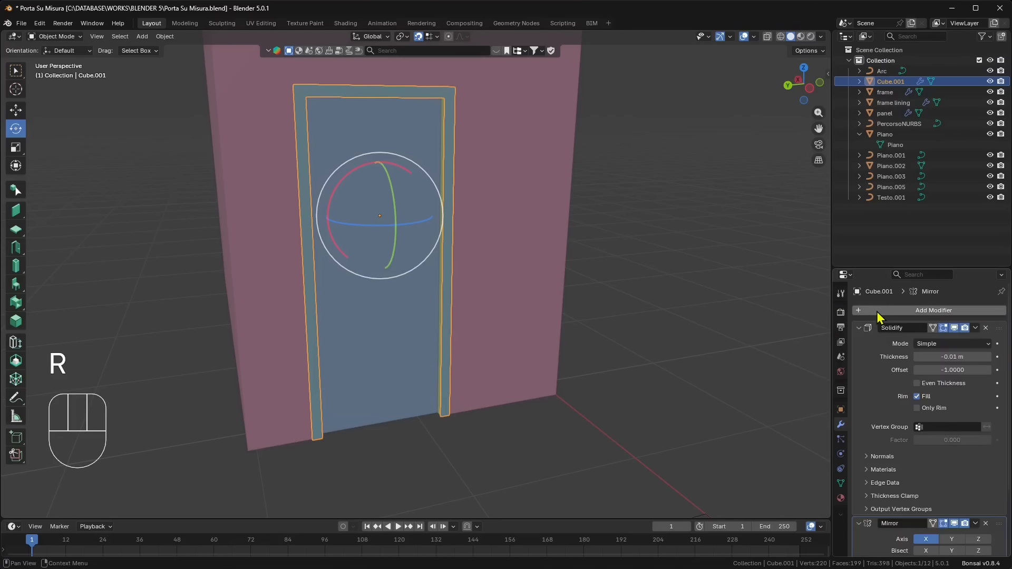
scroll(897, 474, "down", 4)
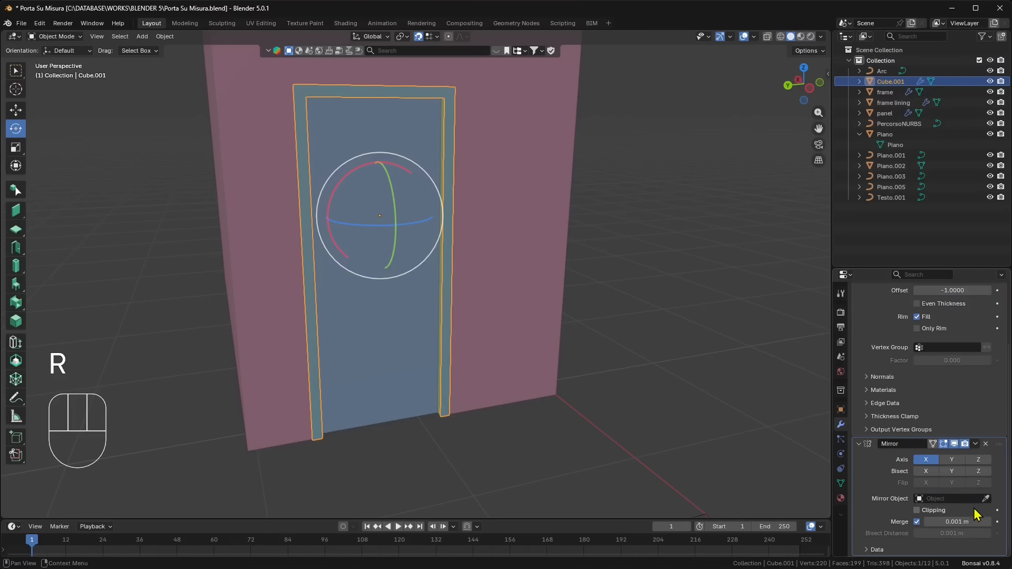
left_click(373, 342)
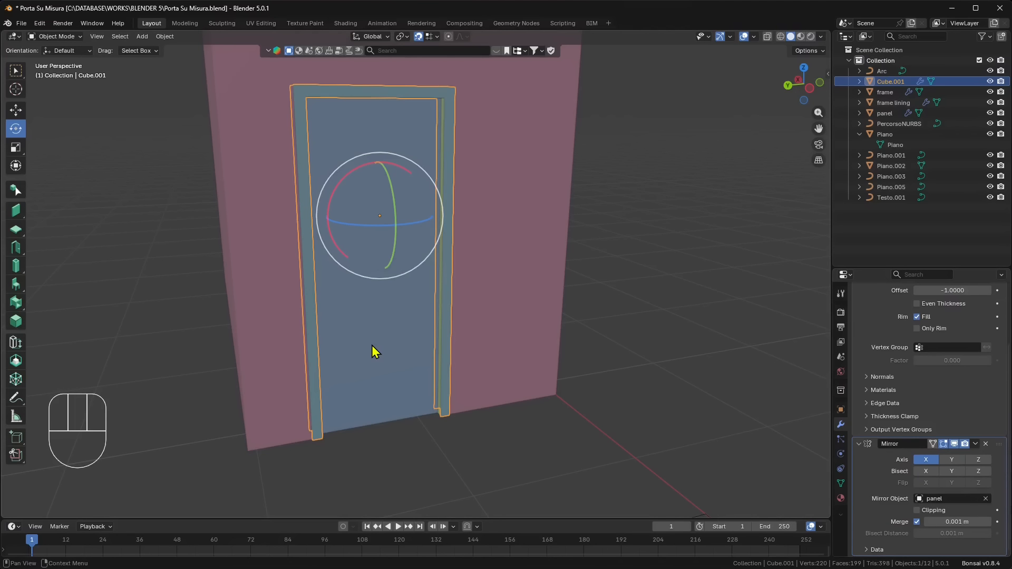
- Try the Y and Z axes in the trim's Mirror modifier and return to X only
left_click(948, 462)
left_click(976, 462)
left_click(921, 462)
left_click(954, 462)
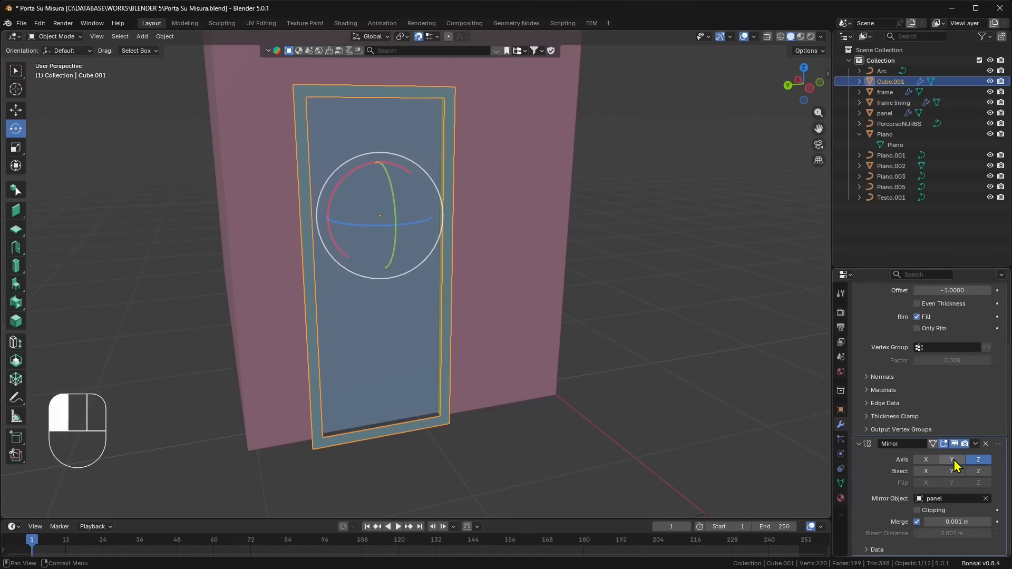
left_click(926, 460)
left_click(978, 459)
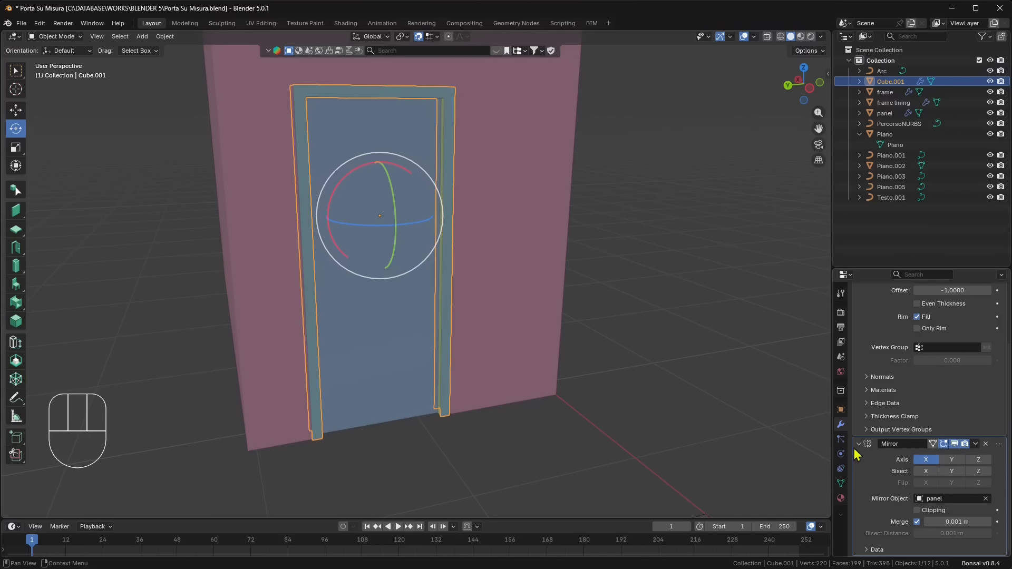
- Deselect the trim and turn on X-ray in the left orthographic view of the door
middle_click_drag(411, 269, 361, 285)
left_click(409, 350)
scroll(364, 284, "down", 2)
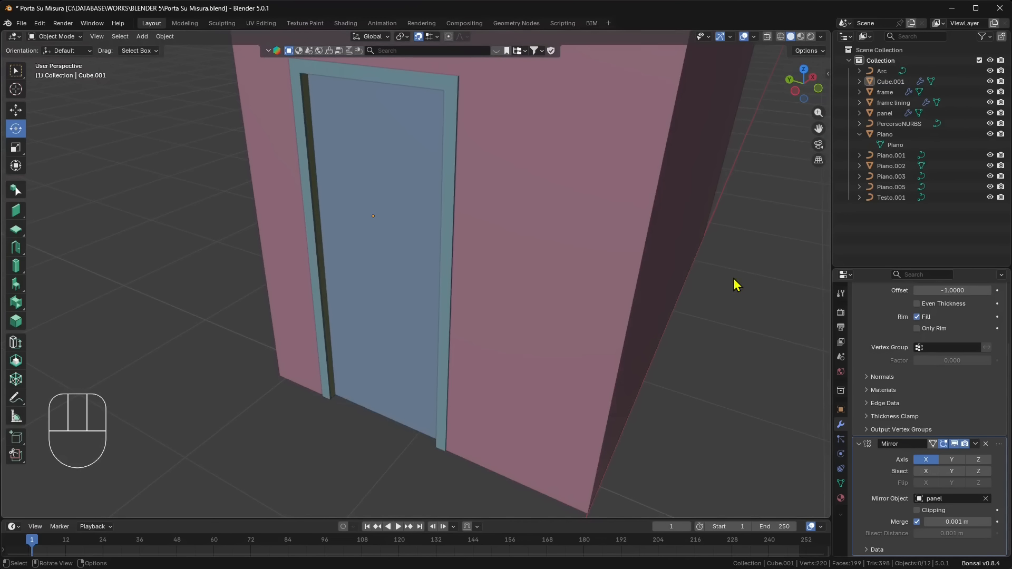
left_click(795, 90)
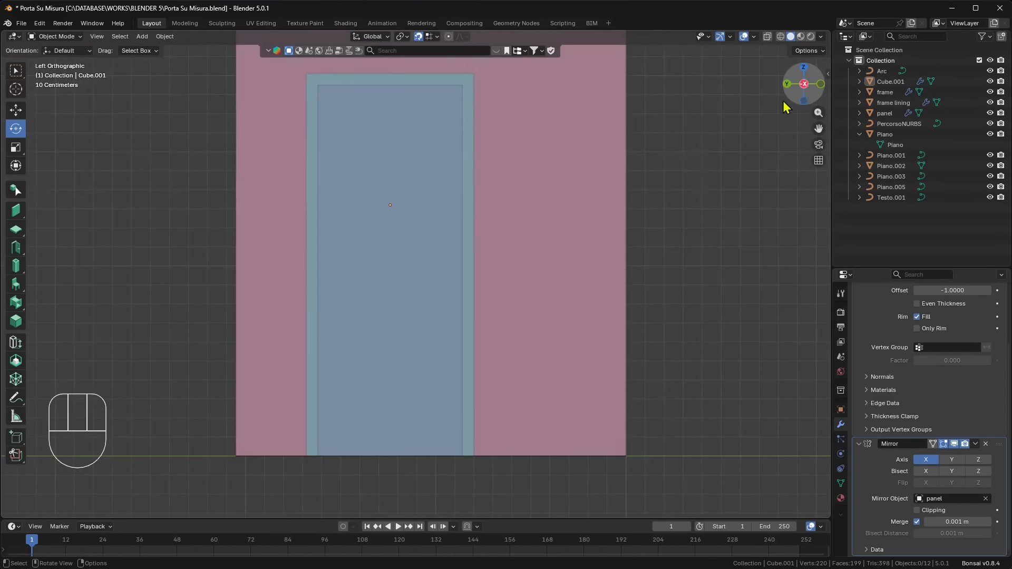
scroll(307, 313, "up", 3)
middle_click_drag(292, 309, 320, 311, "shift")
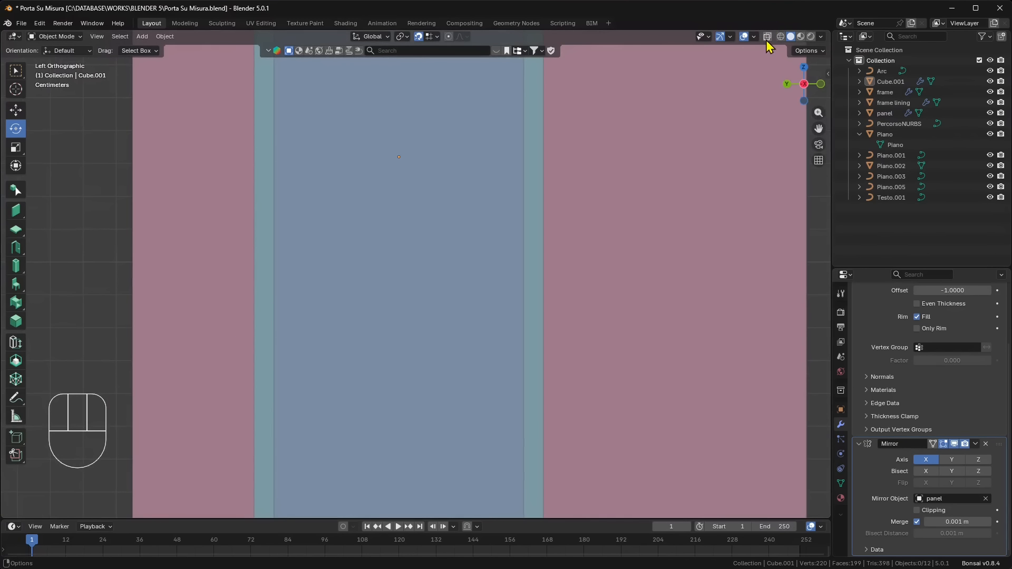
left_click(767, 38)
scroll(298, 367, "down", 2)
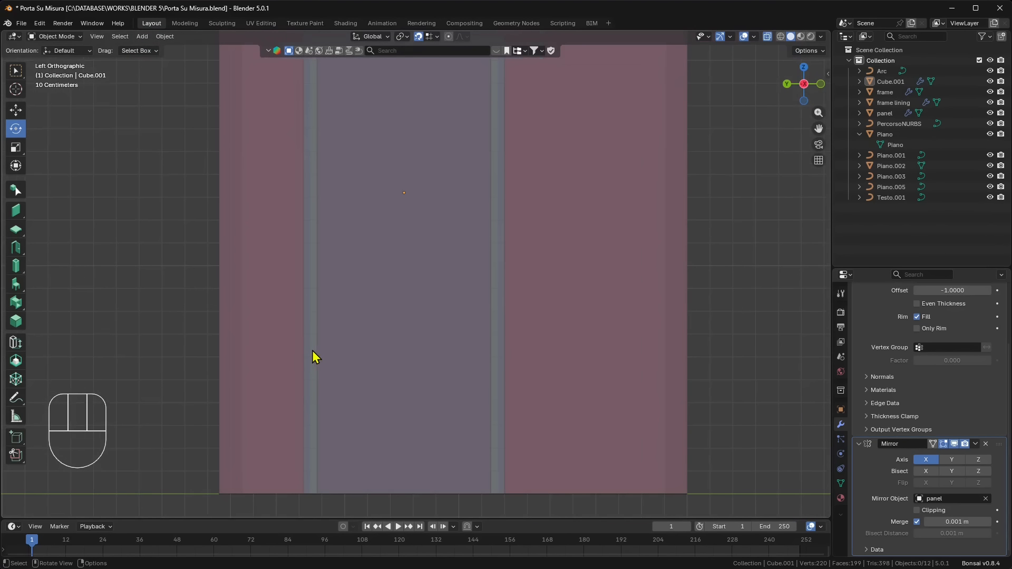
- With the Add Cube tool, draw a small flat square on the door panel beside its free edge
left_click(19, 439)
scroll(391, 315, "up", 4)
middle_click_drag(353, 292, 505, 276, "shift")
scroll(410, 275, "up", 2)
scroll(411, 275, "up", 3)
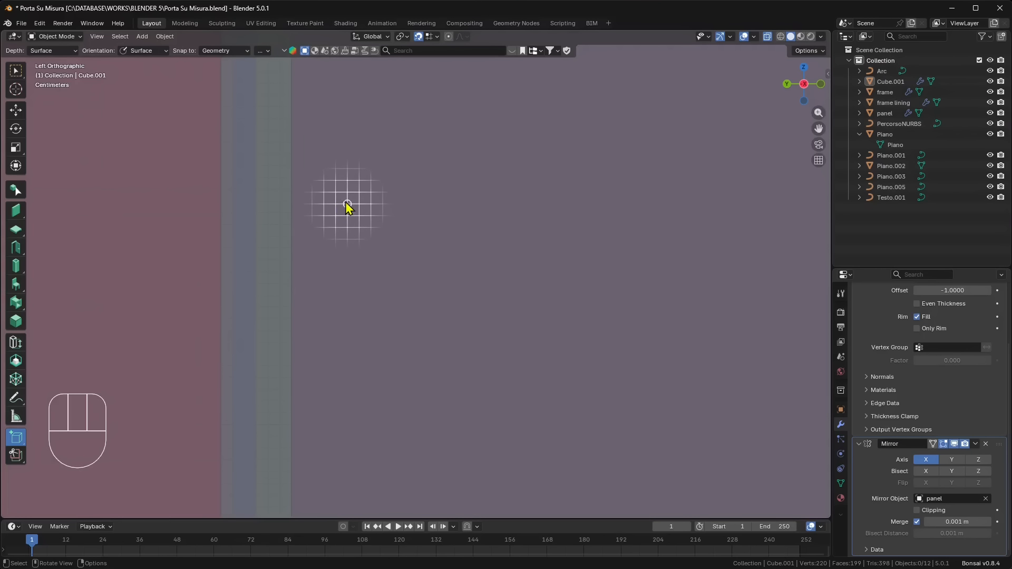
scroll(351, 206, "up", 2)
middle_click_drag(350, 220, 423, 316, "shift")
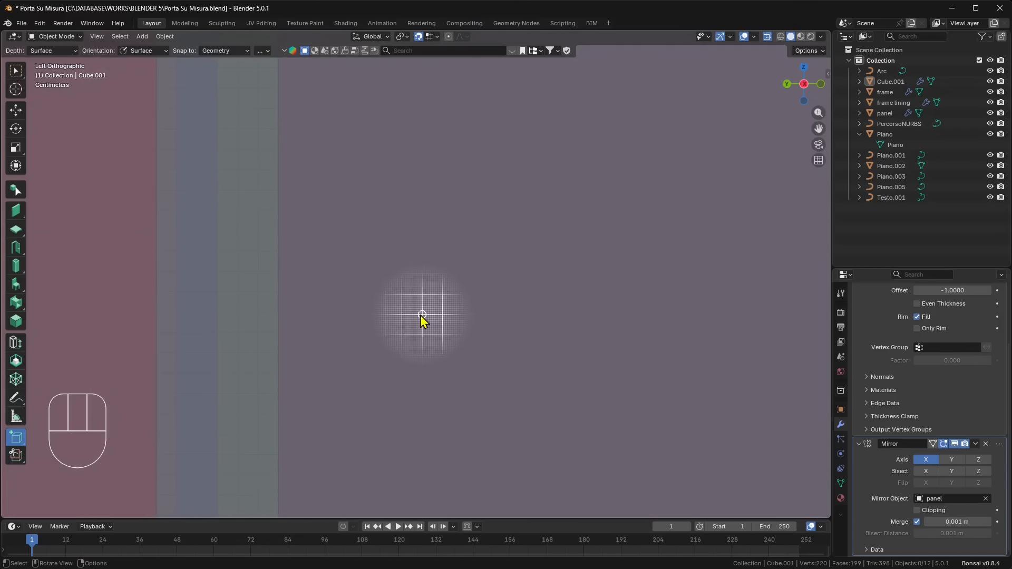
left_click_drag(359, 250, 400, 293)
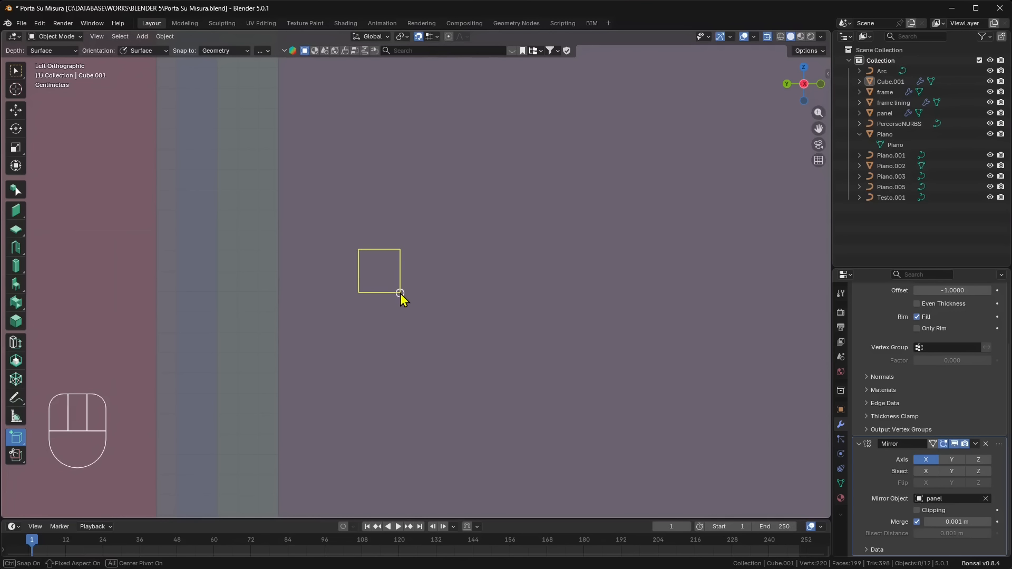
left_click(442, 45)
- Set the snap targets to Grid and Face together
middle_click_drag(413, 296, 368, 87)
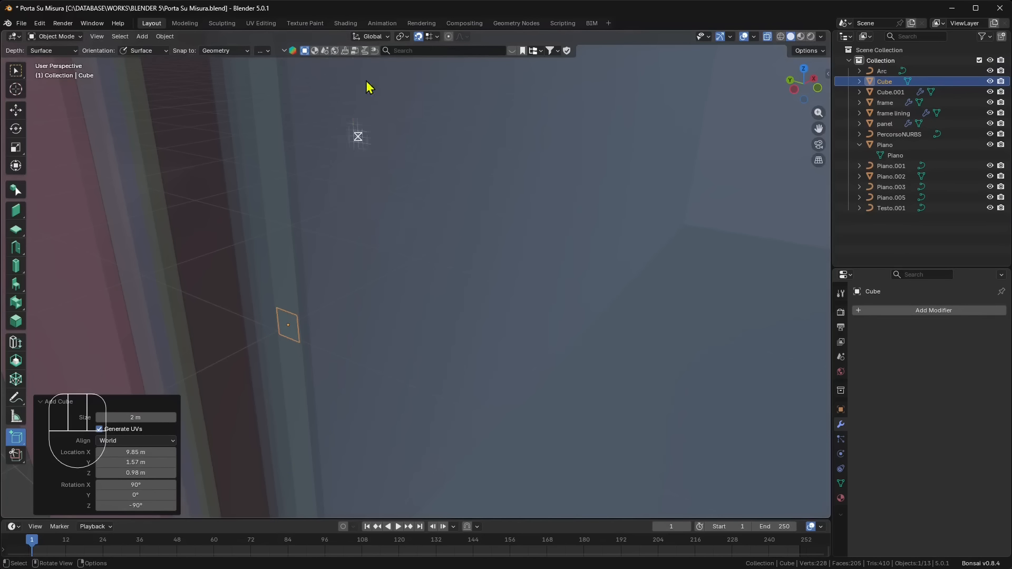
left_click(437, 37)
left_click(411, 134)
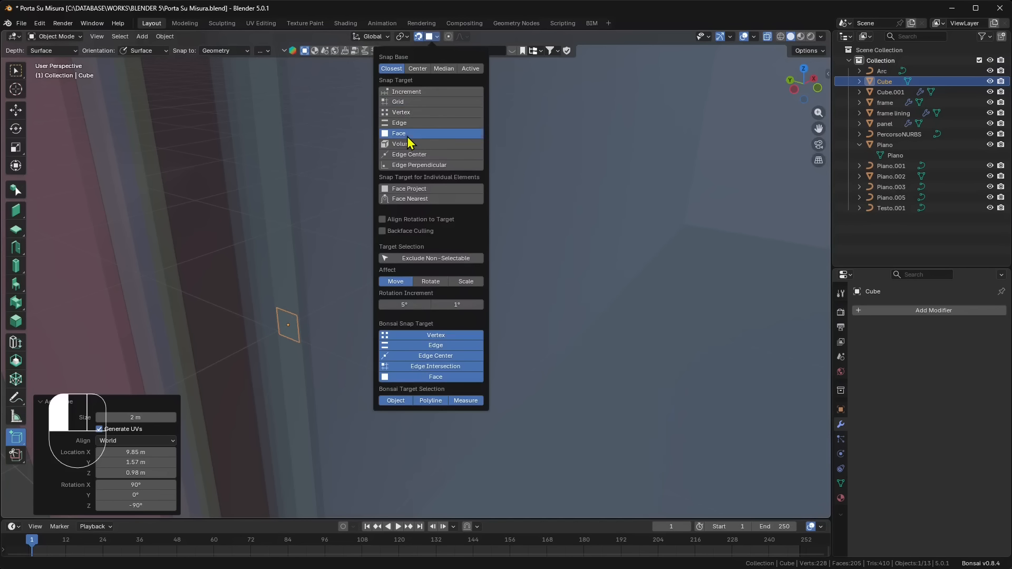
left_click(401, 112)
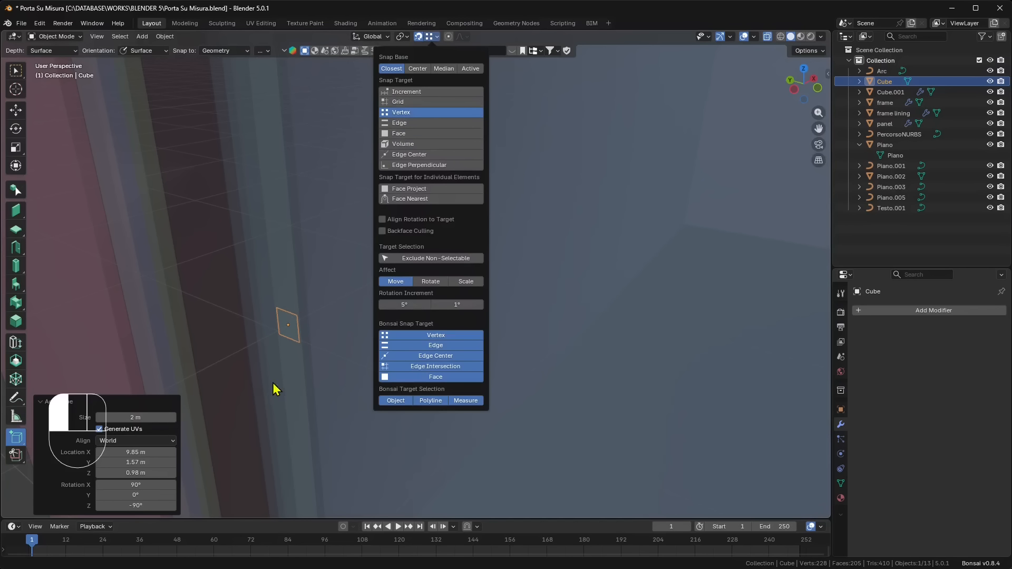
left_click(402, 102)
left_click(403, 134, "shift")
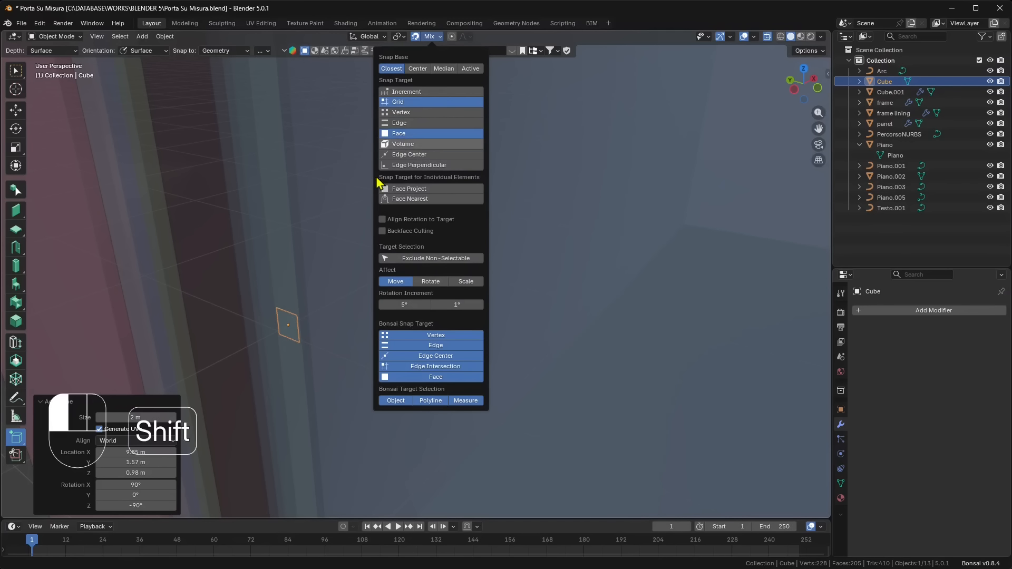
left_click(307, 328)
- Draw a small box over the flat square on the door panel and pull its depth outward
middle_click_drag(342, 350, 387, 323)
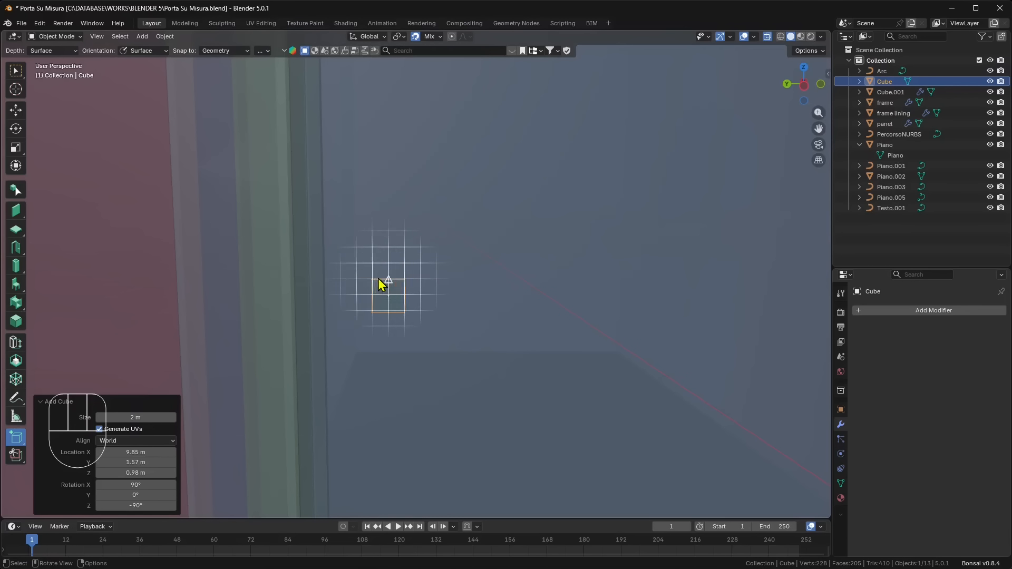
left_click_drag(373, 293, 406, 314)
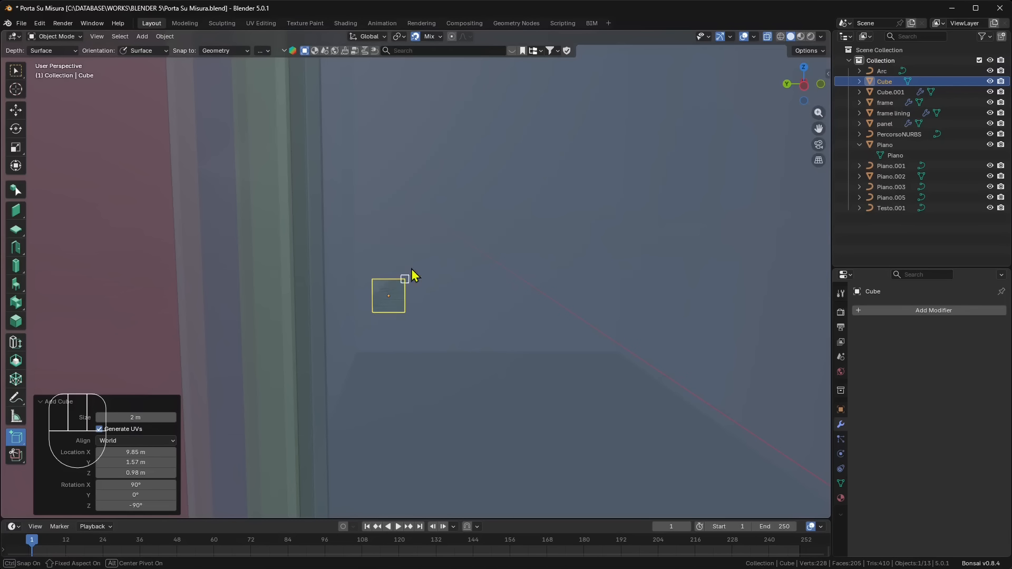
left_click(197, 350)
middle_click_drag(198, 350, 294, 343)
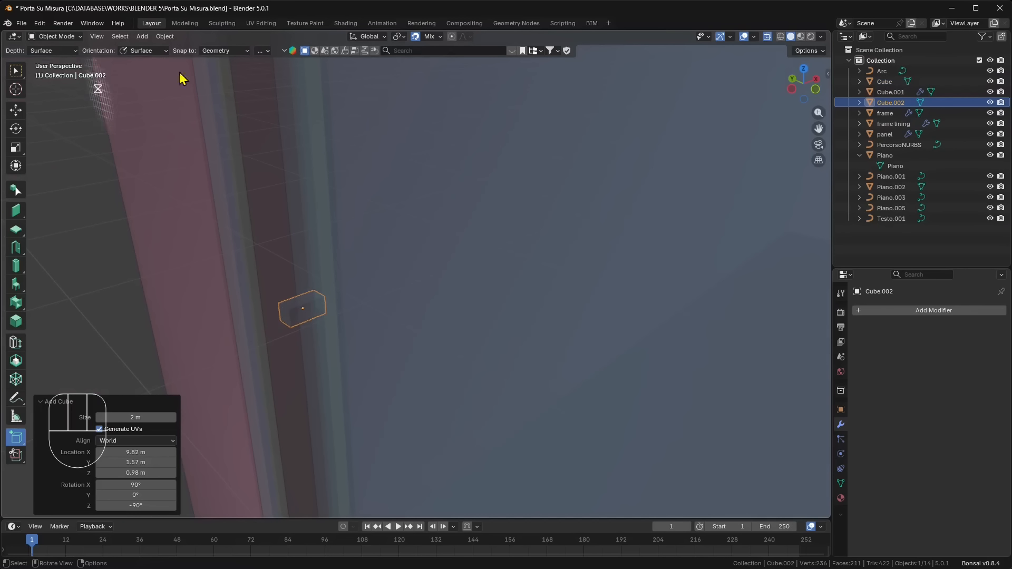
- Switch to the Move tool and move the small box about 0.039 m along Y, away from the flat square
middle_click_drag(767, 47, 391, 352)
key("Escape")
left_click(16, 109)
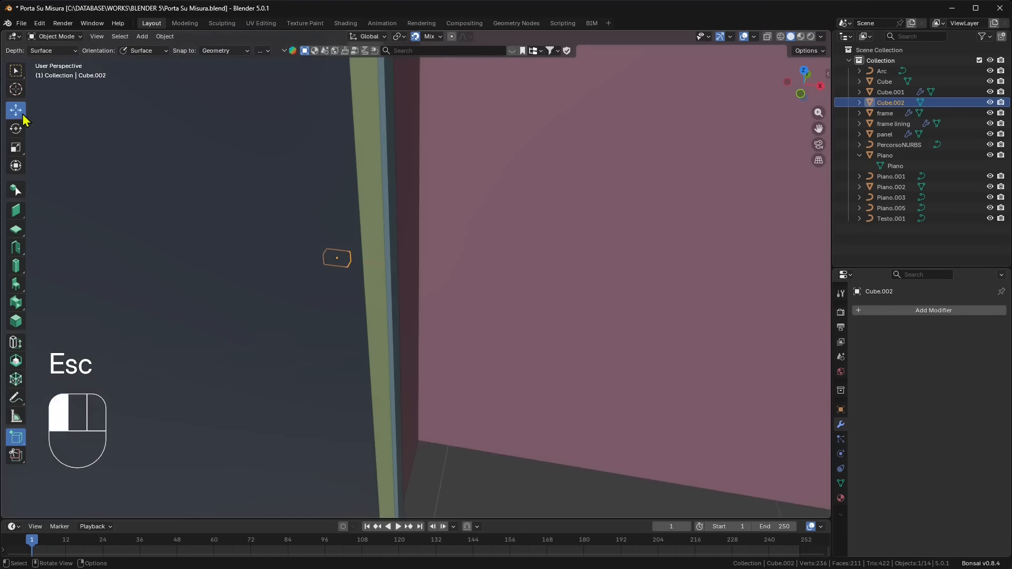
middle_click_drag(351, 265, 323, 262)
left_click(322, 260)
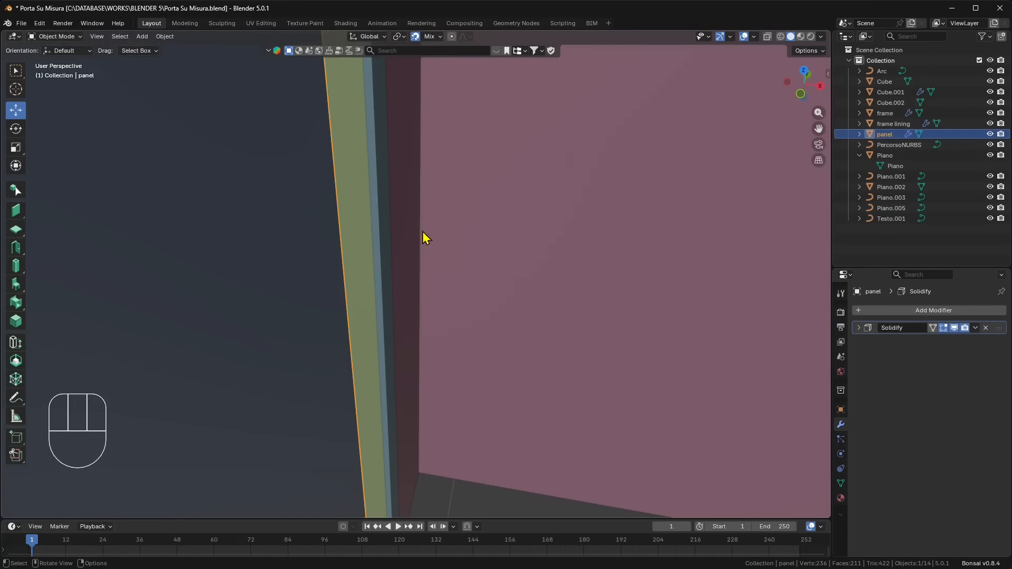
left_click(768, 36)
middle_click_drag(283, 412, 288, 323)
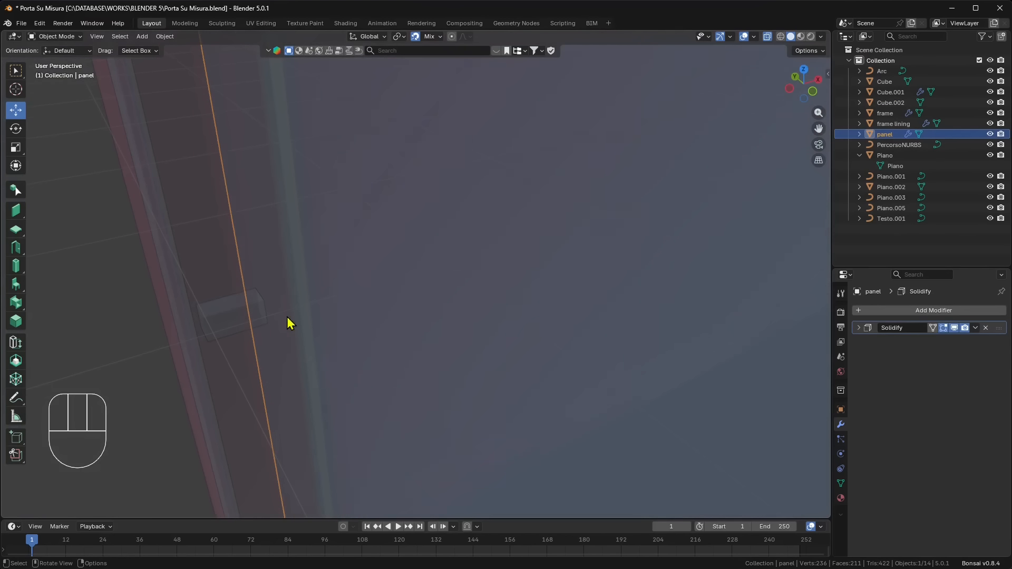
left_click(264, 312)
left_click_drag(223, 305, 248, 330)
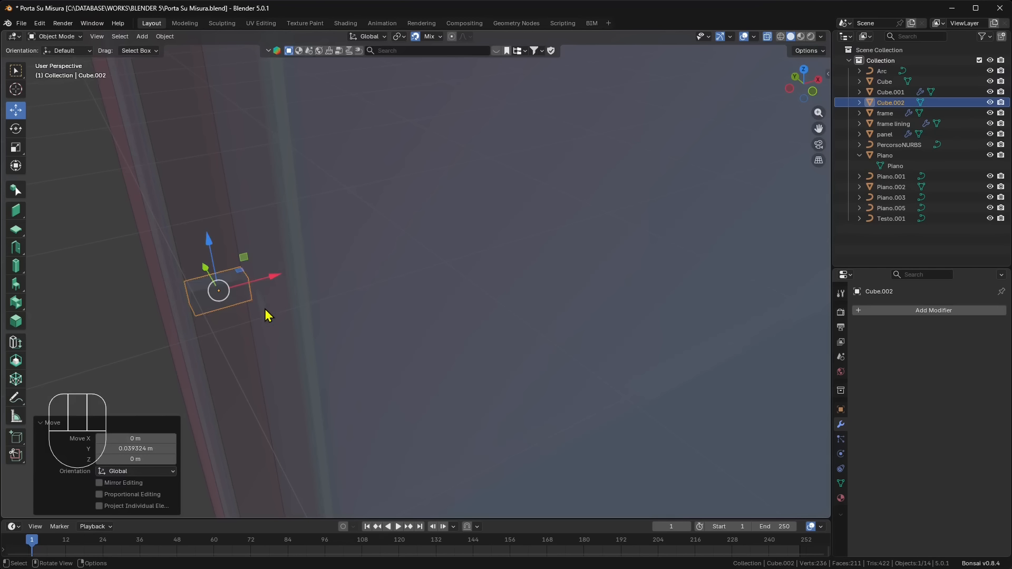
- Select the flat square on the door panel and delete it
left_click(263, 312)
left_click(265, 317)
key("x")
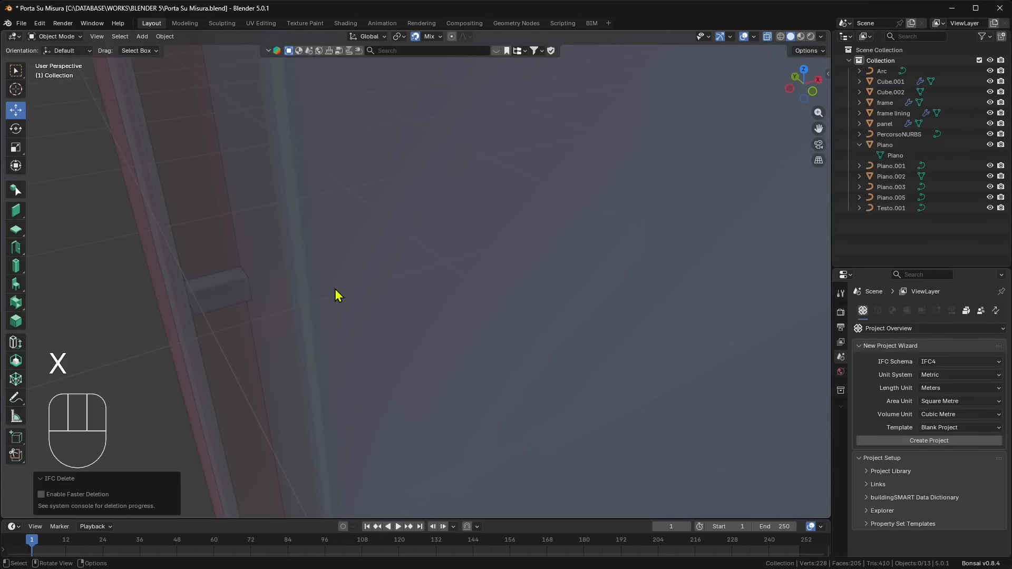
- Turn off X-ray and move the box back about 0.045 m along negative Y, fine-tuning its distance from the panel's free edge
left_click(767, 36)
middle_click_drag(432, 311, 378, 331)
left_click(359, 331)
left_click_drag(307, 318, 404, 323)
left_click(802, 88)
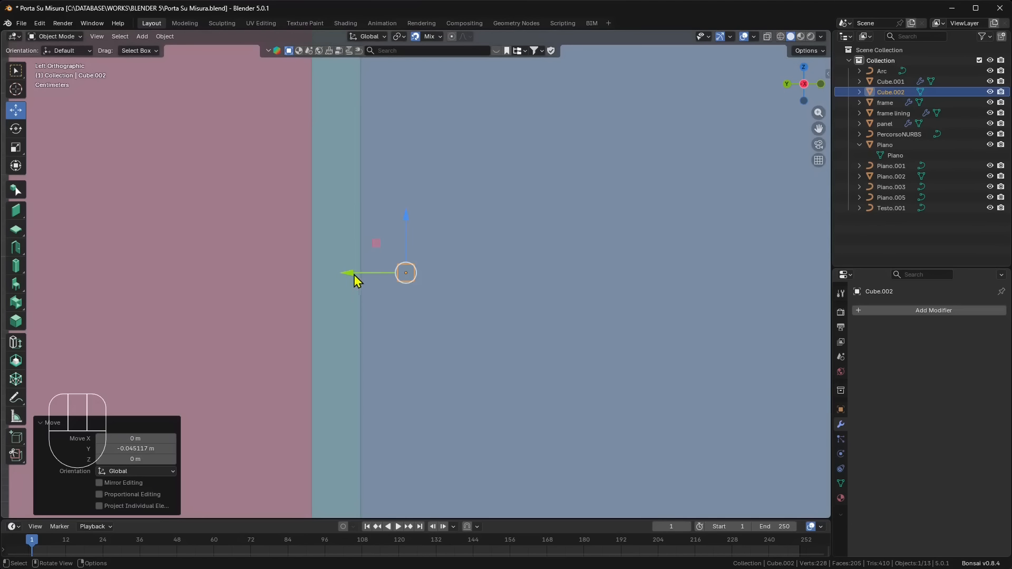
left_click_drag(354, 280, 402, 280)
middle_click_drag(401, 279, 347, 340)
scroll(362, 323, "up", 3)
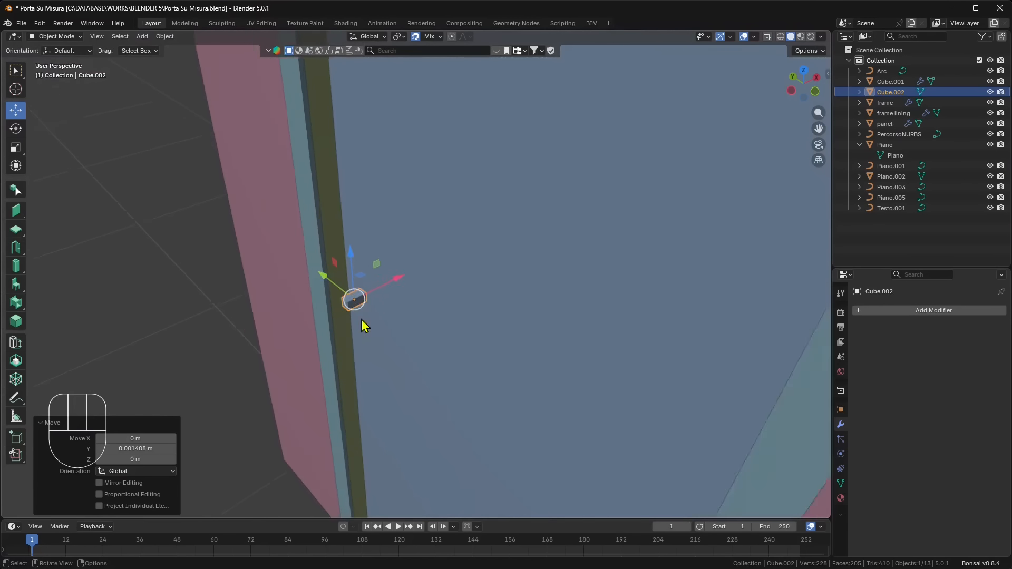
- Put the box in Edit Mode and select its outer end face with face selection
left_click(63, 36)
left_click(63, 62)
left_click(331, 309)
scroll(318, 336, "up", 3)
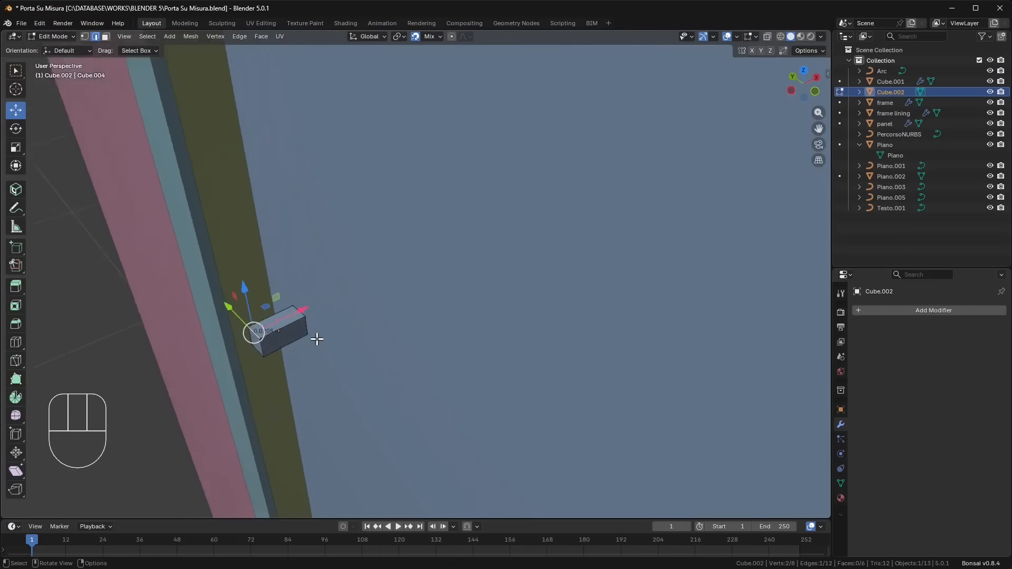
middle_click_drag(317, 339, 462, 246, "shift")
scroll(443, 258, "up", 1)
left_click(106, 37)
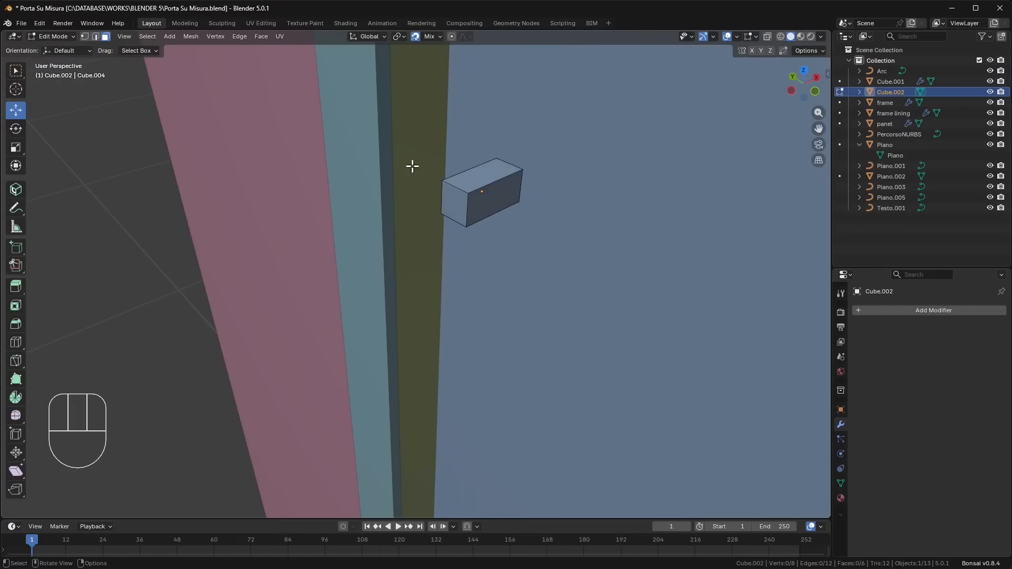
left_click(457, 203)
middle_click_drag(457, 203, 381, 235)
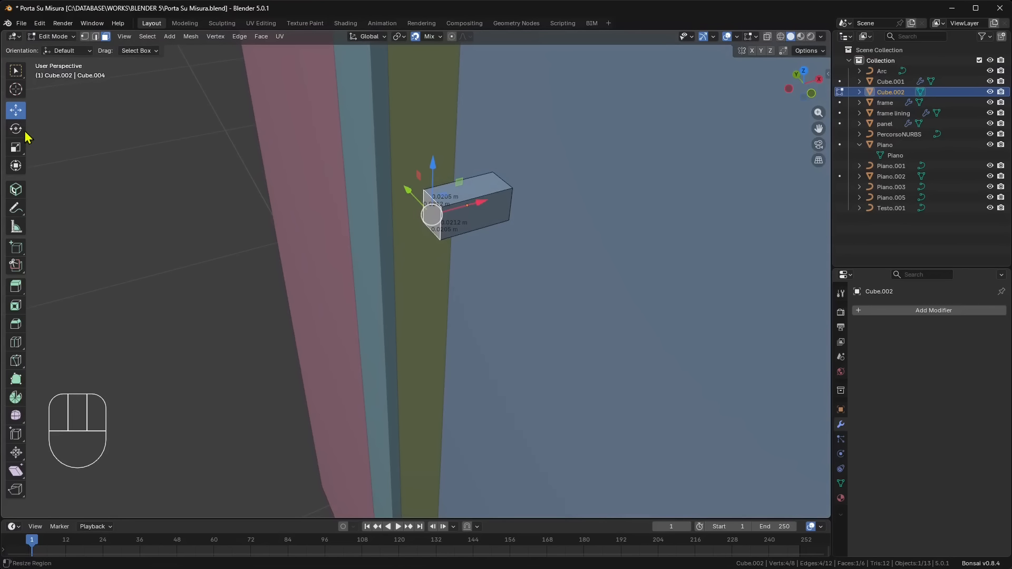
- Turn on X-ray in the top view and extrude the box's end face outward from the door with Extrude Region
left_click(804, 71)
scroll(461, 295, "up", 4)
middle_click_drag(343, 448, 394, 349, "shift")
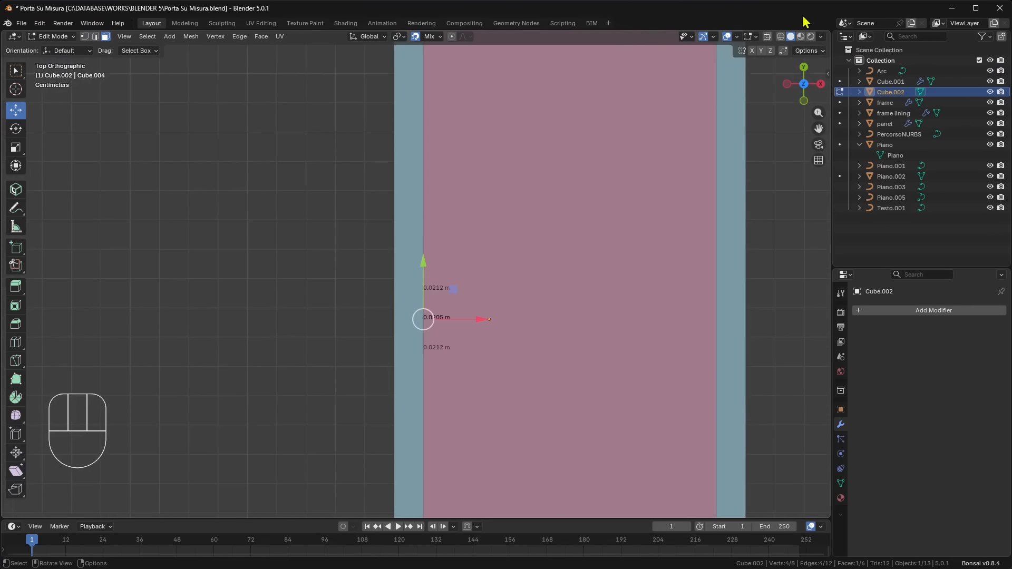
left_click(767, 36)
scroll(355, 455, "up", 4)
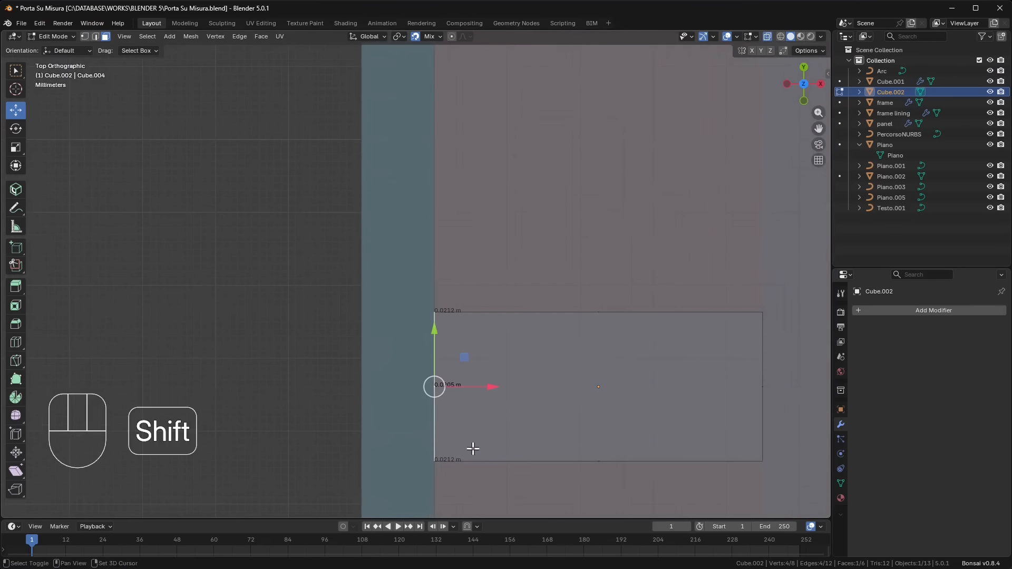
middle_click_drag(473, 447, 455, 341, "shift")
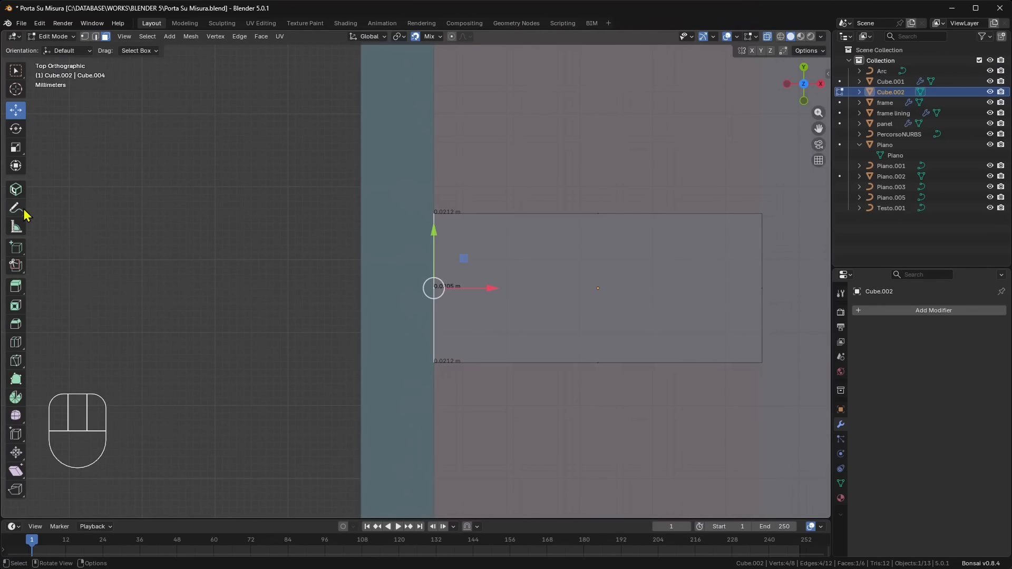
left_click(16, 287)
left_click_drag(381, 290, 287, 264)
- Extrude the side face of the new end segment parallel to the panel as the handle's grip, with a length of 0.1 m
scroll(305, 389, "down", 2)
middle_click_drag(306, 389, 372, 259)
left_click_drag(406, 241, 550, 307)
left_click_drag(135, 459, 135, 459)
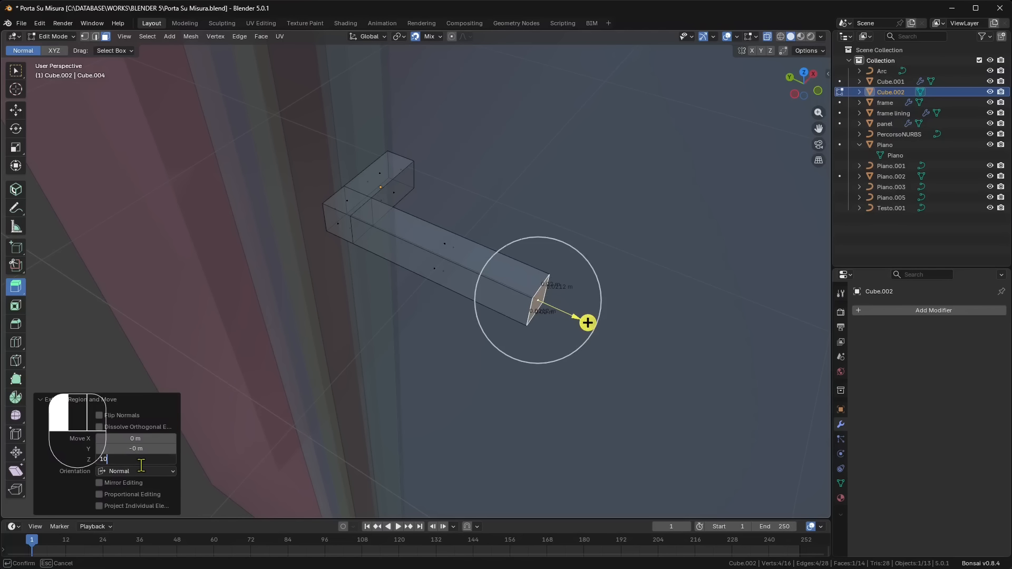
key("Return")
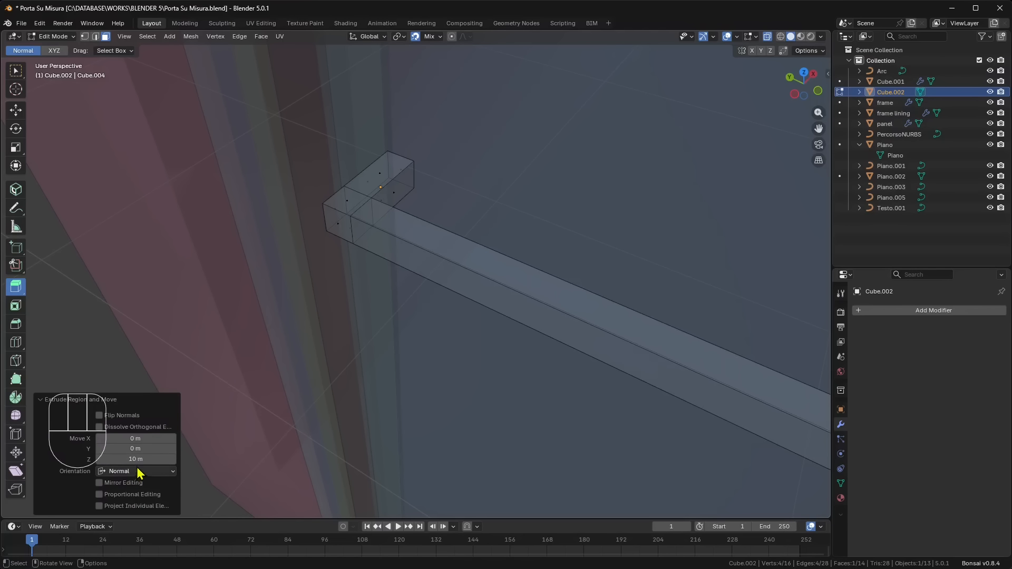
left_click(146, 457)
type("0.1")
key("Return")
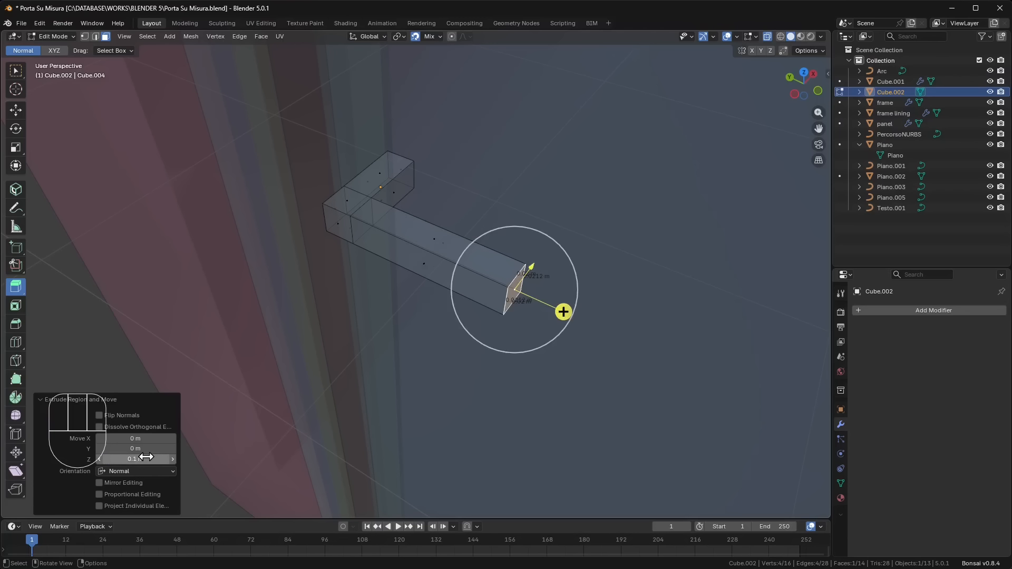
- Return to Object Mode and add a Mirror modifier to the handle on the X axis, with the panel as mirror object
left_click(58, 36)
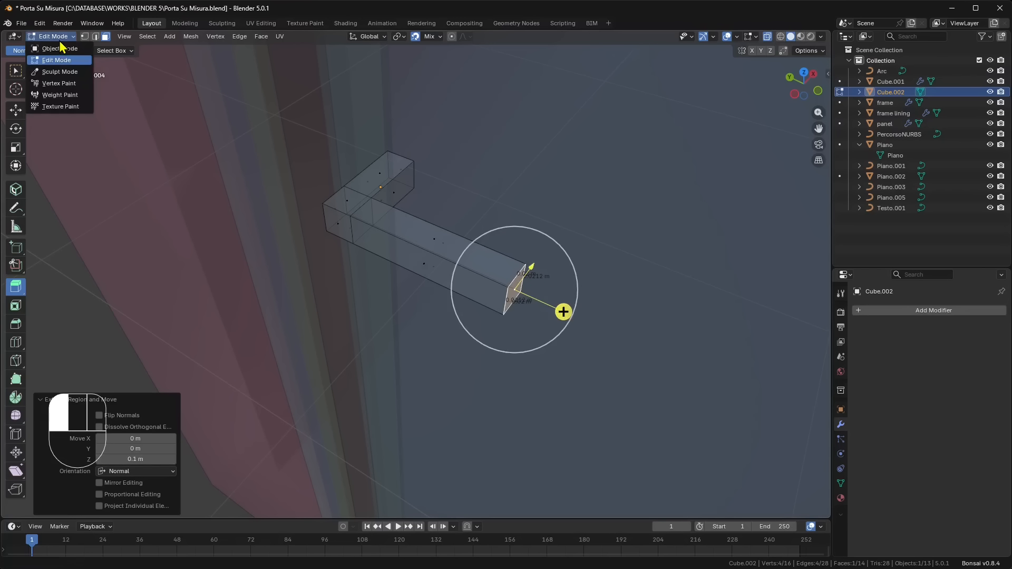
left_click(63, 48)
scroll(309, 274, "down", 3)
left_click(145, 311)
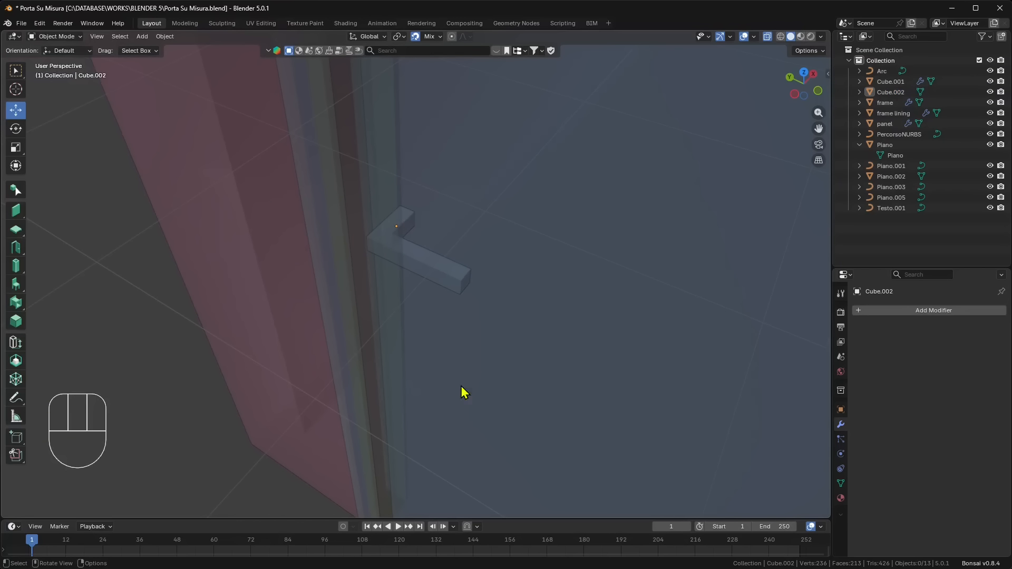
left_click(445, 285)
left_click(907, 311)
type("mirror")
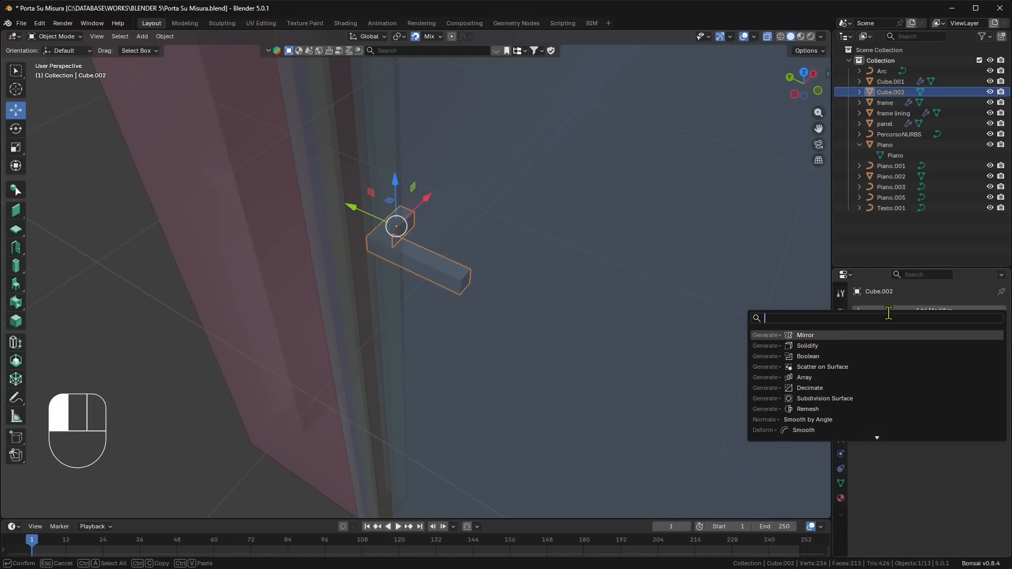
key("Return")
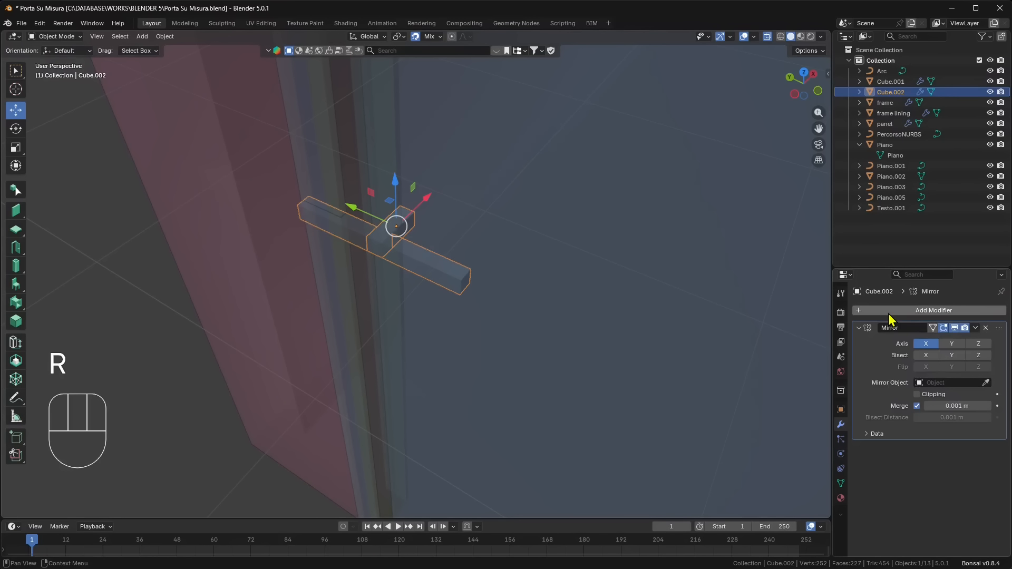
left_click(605, 276)
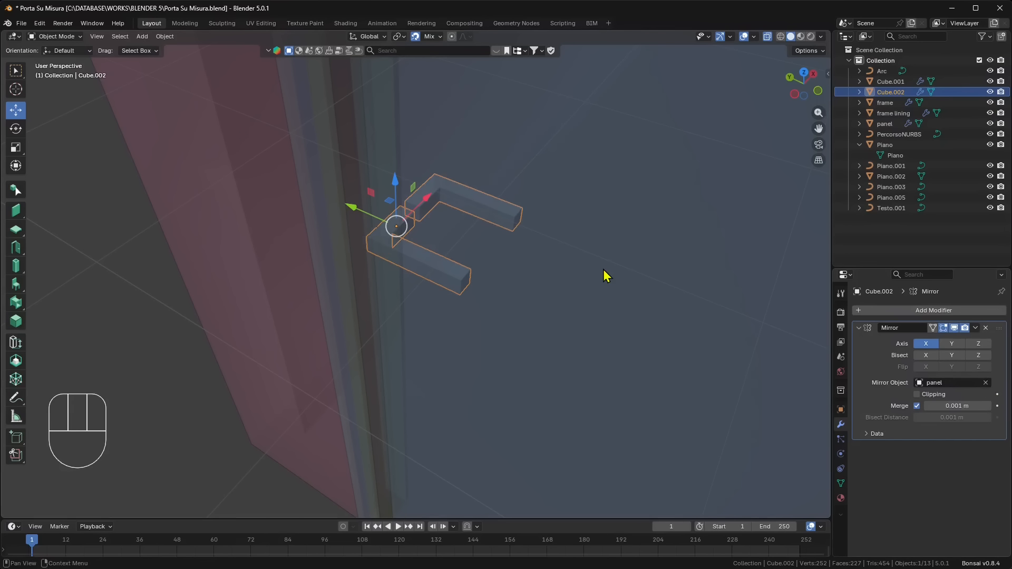
left_click(63, 39)
left_click(56, 51)
- Turn off X-ray for the whole door and wall, and clear the selection
scroll(210, 332, "down", 3)
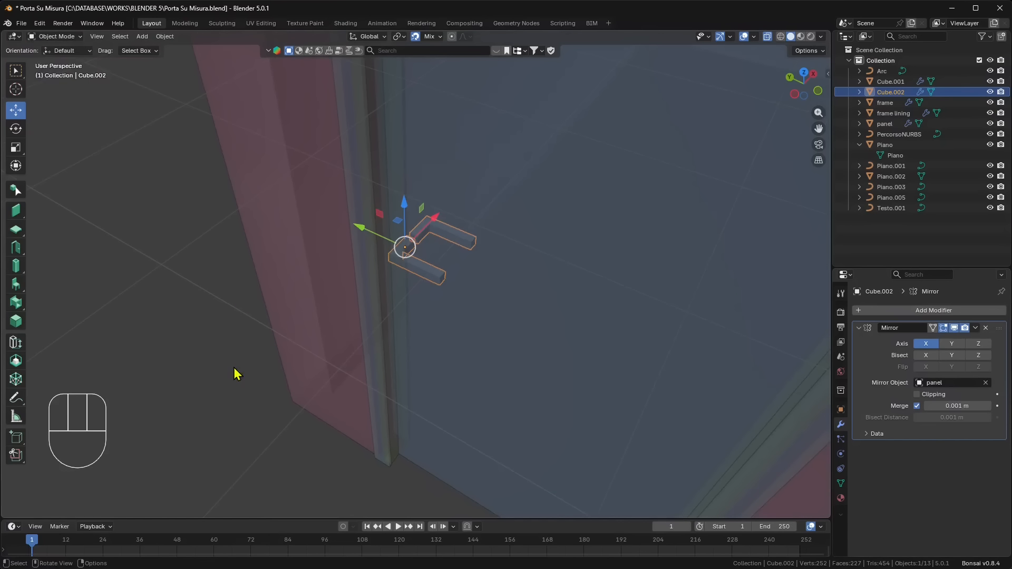
middle_click_drag(233, 369, 254, 406)
left_click(255, 408)
scroll(274, 430, "down", 2)
middle_click_drag(283, 440, 361, 420)
scroll(361, 420, "down", 1)
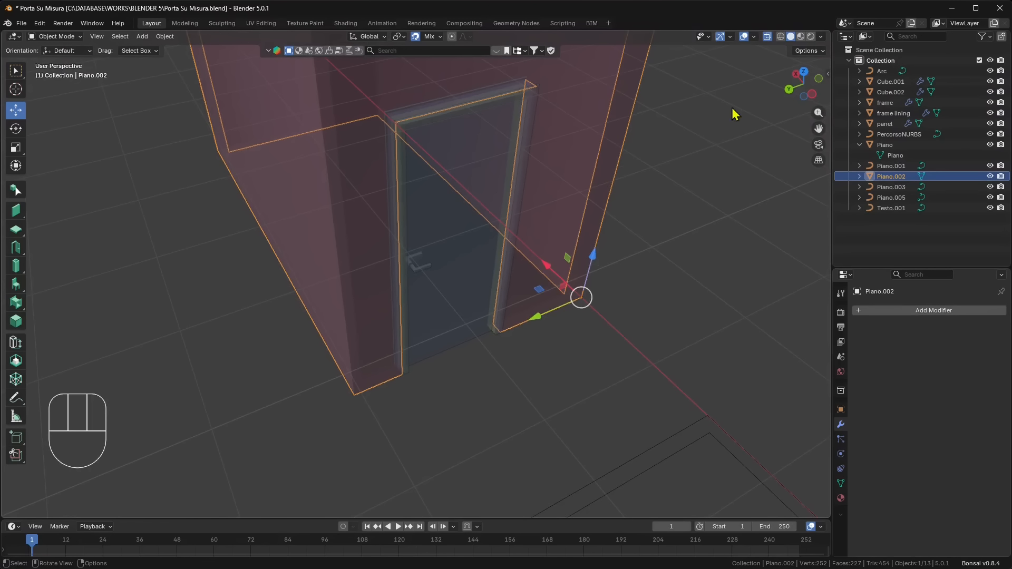
left_click(768, 38)
middle_click_drag(704, 365, 688, 355)
left_click(688, 355)
- Examine the door with its handle in the wall from several sides, selecting the panel briefly to check it
scroll(659, 403, "down", 3)
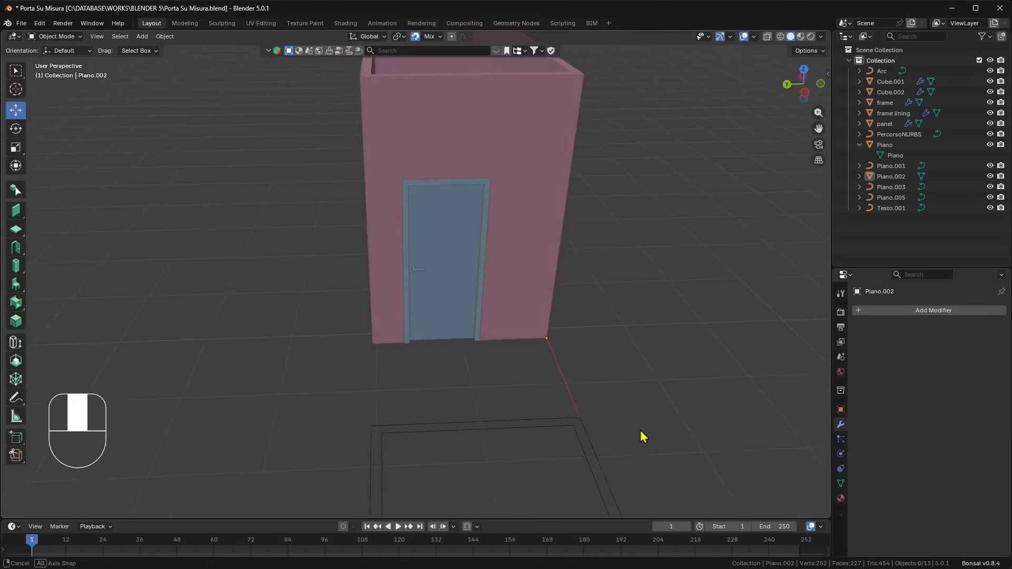
middle_click_drag(640, 430, 615, 416)
scroll(423, 138, "down", 4)
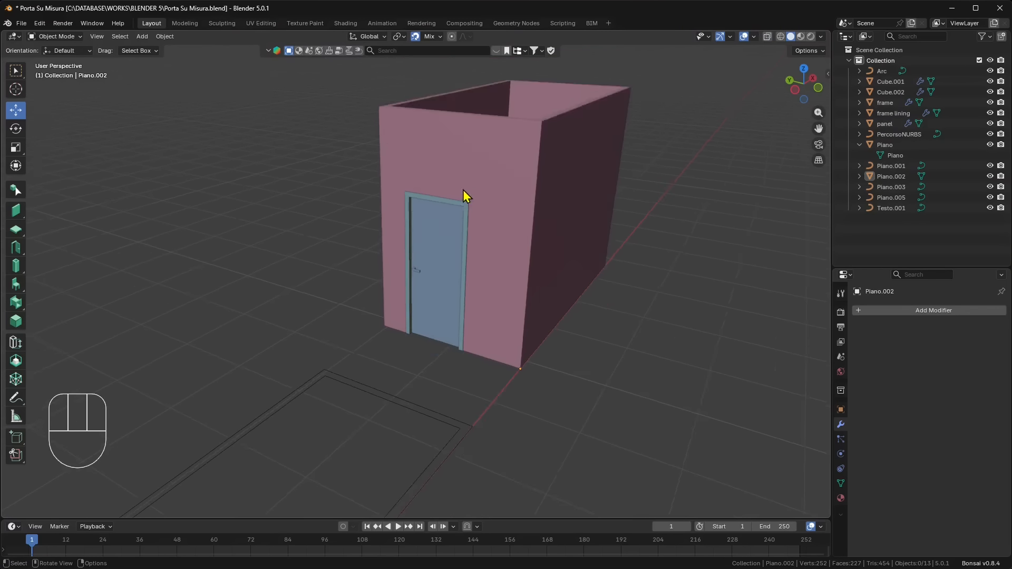
middle_click_drag(505, 300, 458, 314)
middle_click_drag(439, 315, 426, 357, "shift")
scroll(448, 300, "up", 3)
left_click(564, 217)
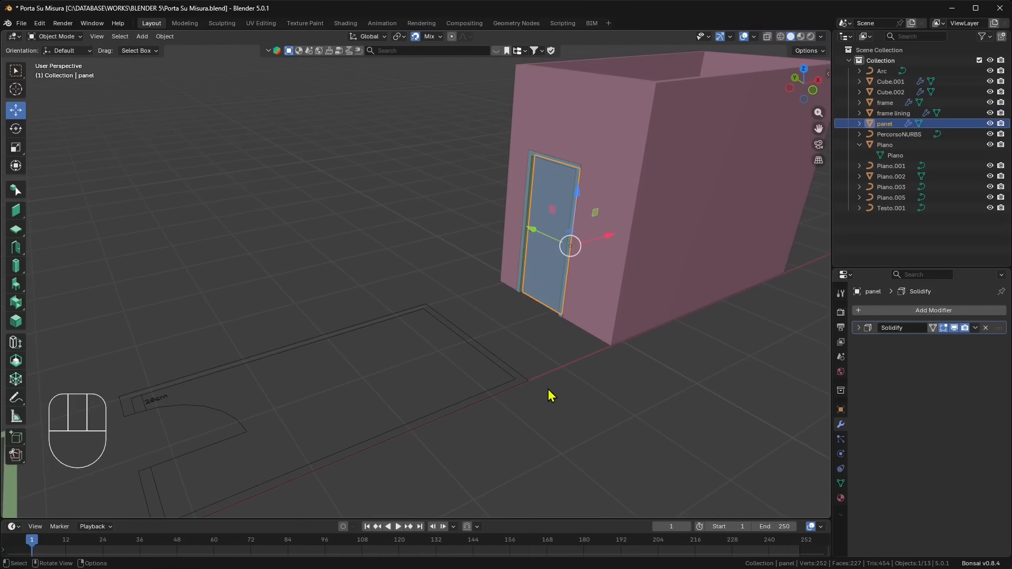
left_click(430, 184)
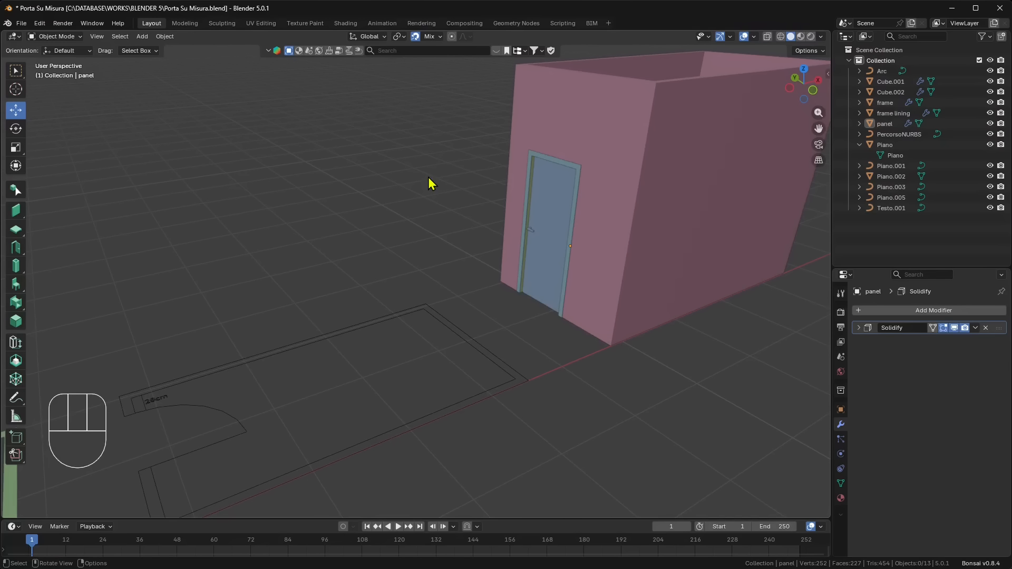